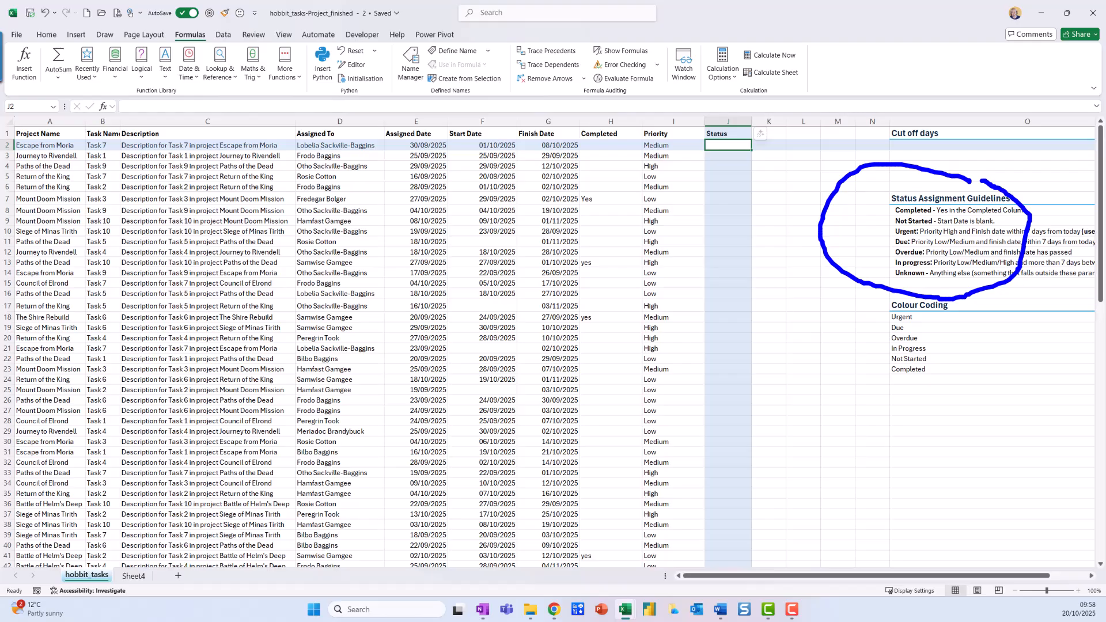
Step: Start an IFS function in Status cell J2 and move its arguments dialog clear of the first data rows
key(Escape)
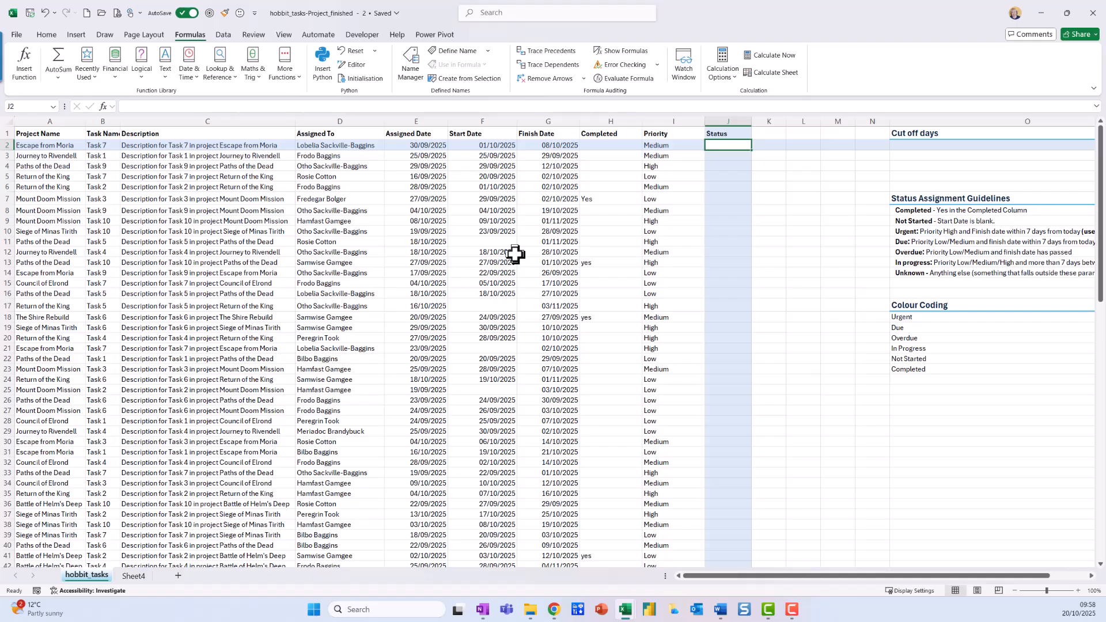
click(148, 75)
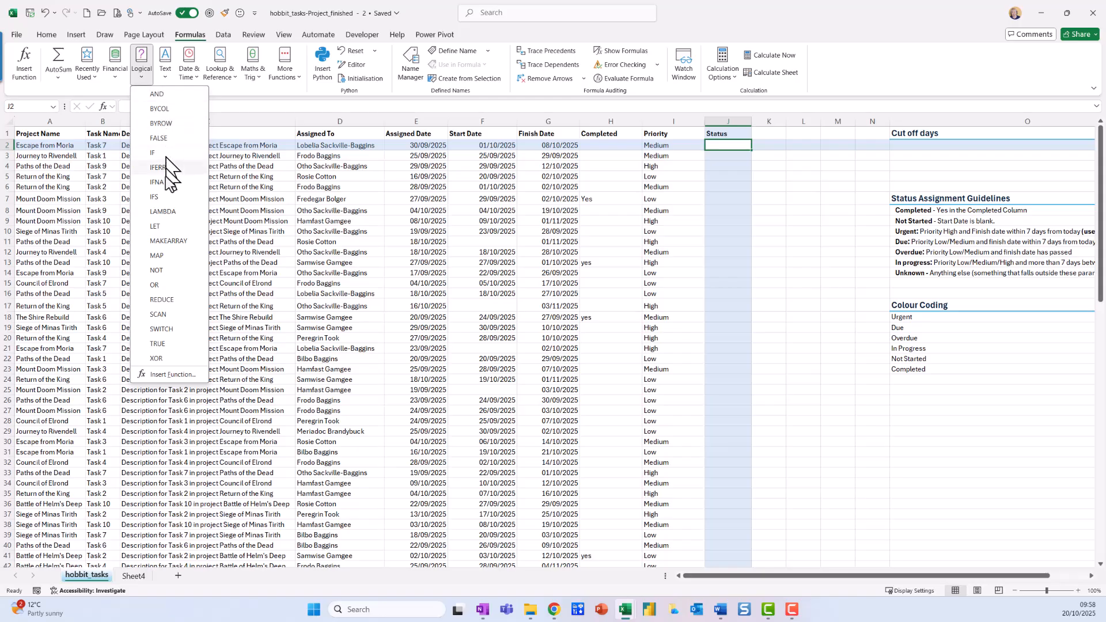
click(161, 196)
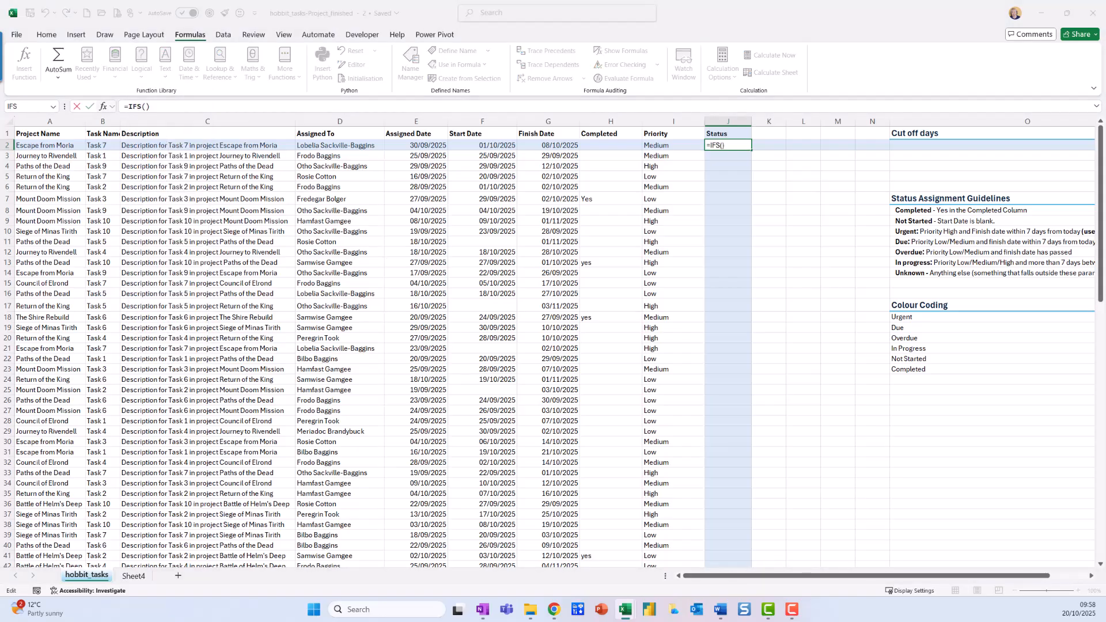
drag(219, 335, 725, 342)
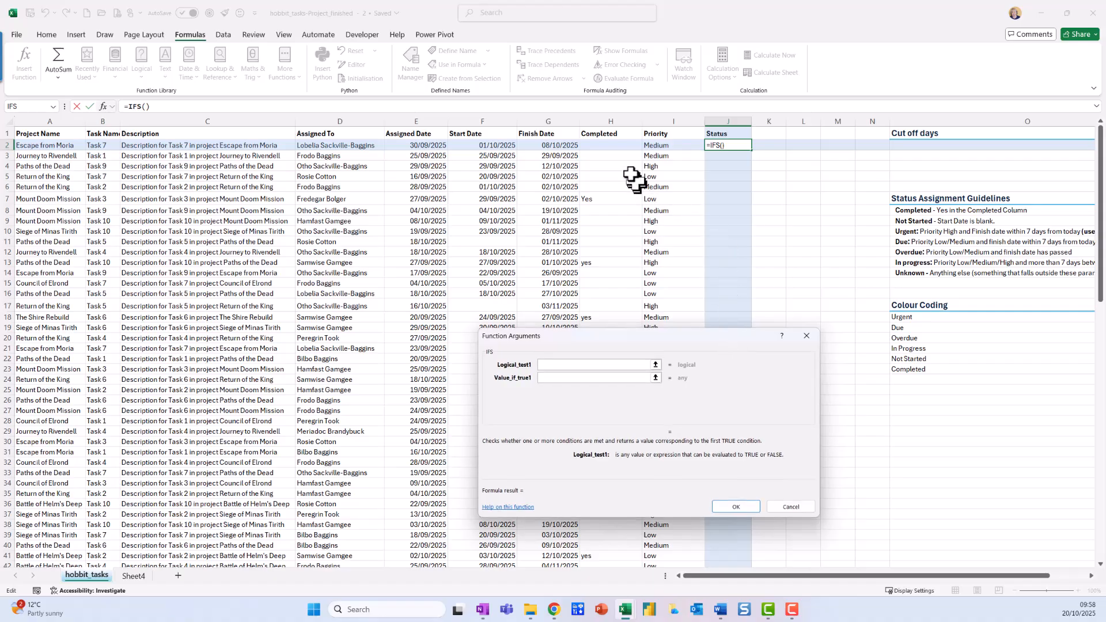
Step: Set the first IFS test to H2="Yes" with "Completed" as its result
click(611, 147)
text(="Y)
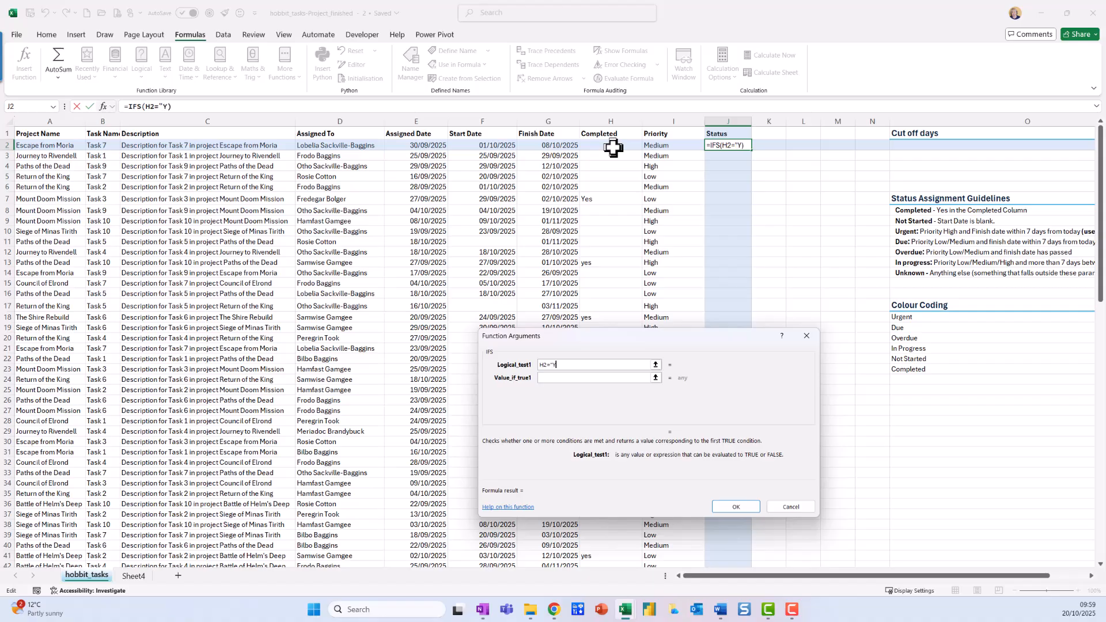
text(es")
click(568, 378)
text("Completed")
key(Tab)
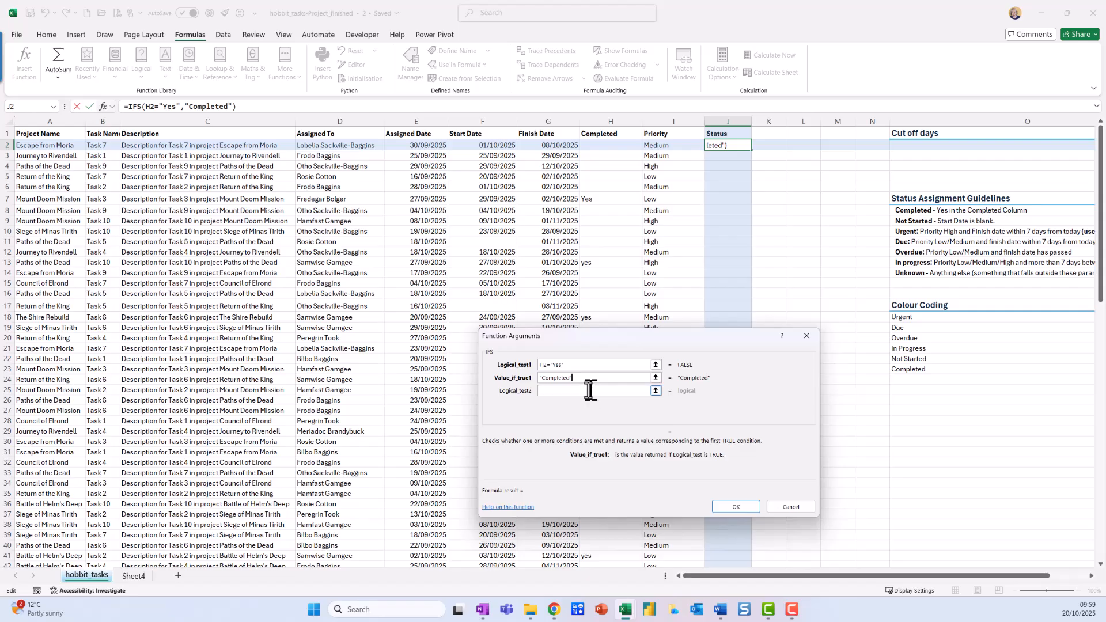
Step: Add a second IFS test, isblank(F2), with "Not Started" as its result
click(588, 389)
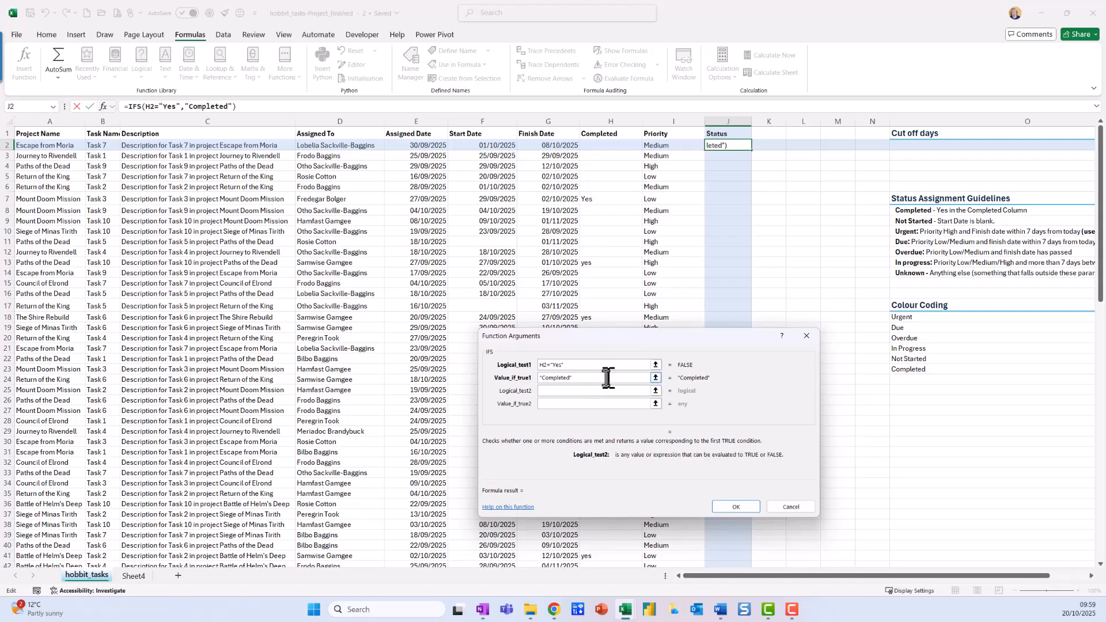
text(isblank()
click(503, 147)
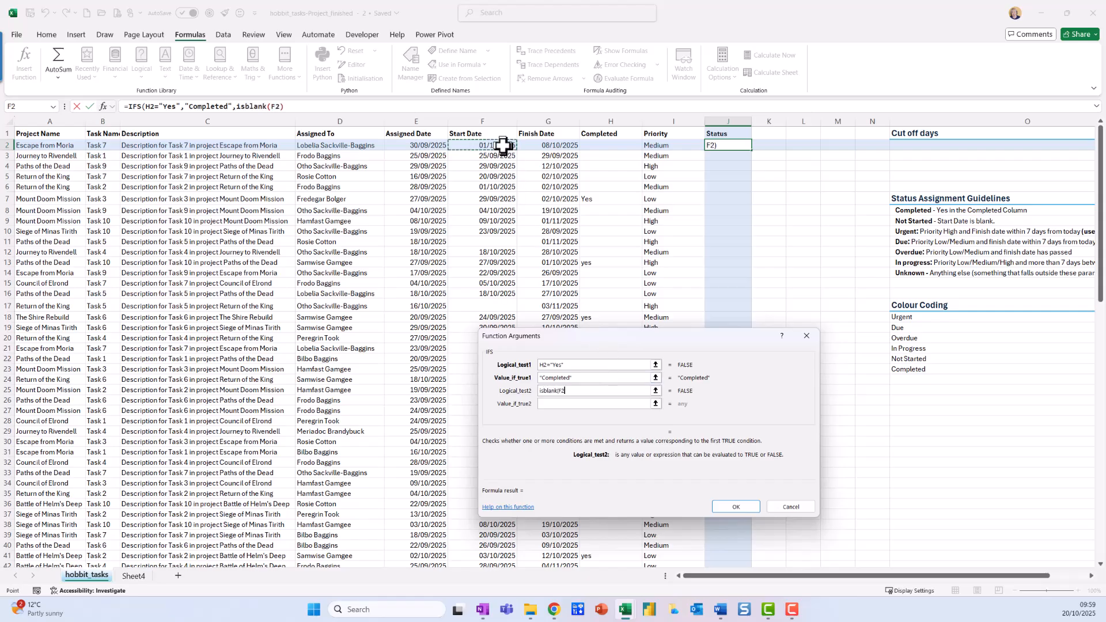
text())
click(594, 403)
text(")
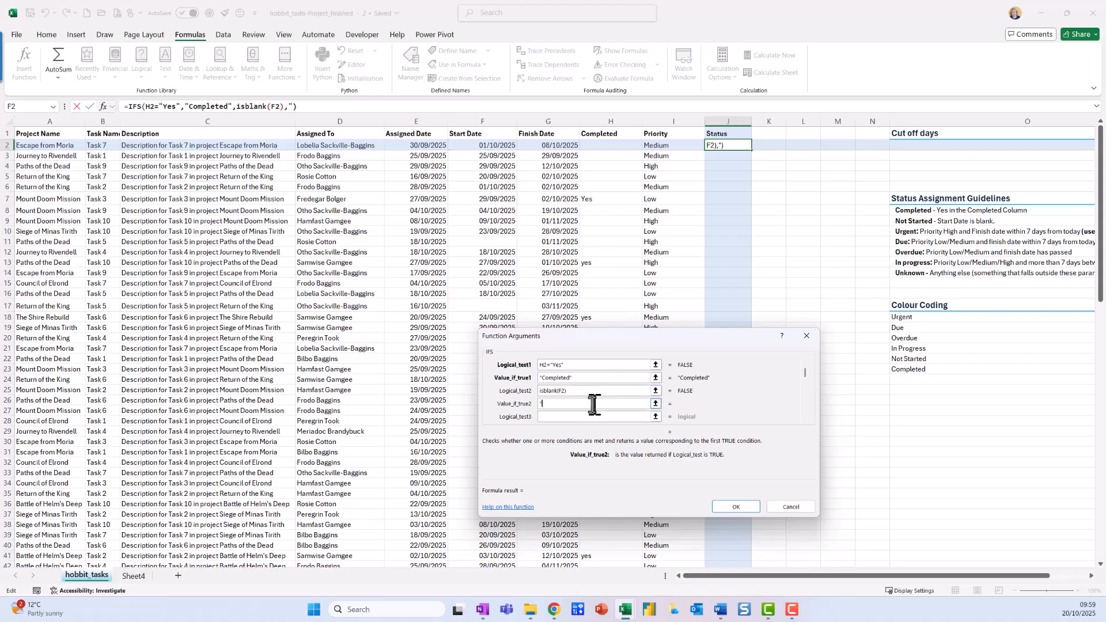
text(Not Started")
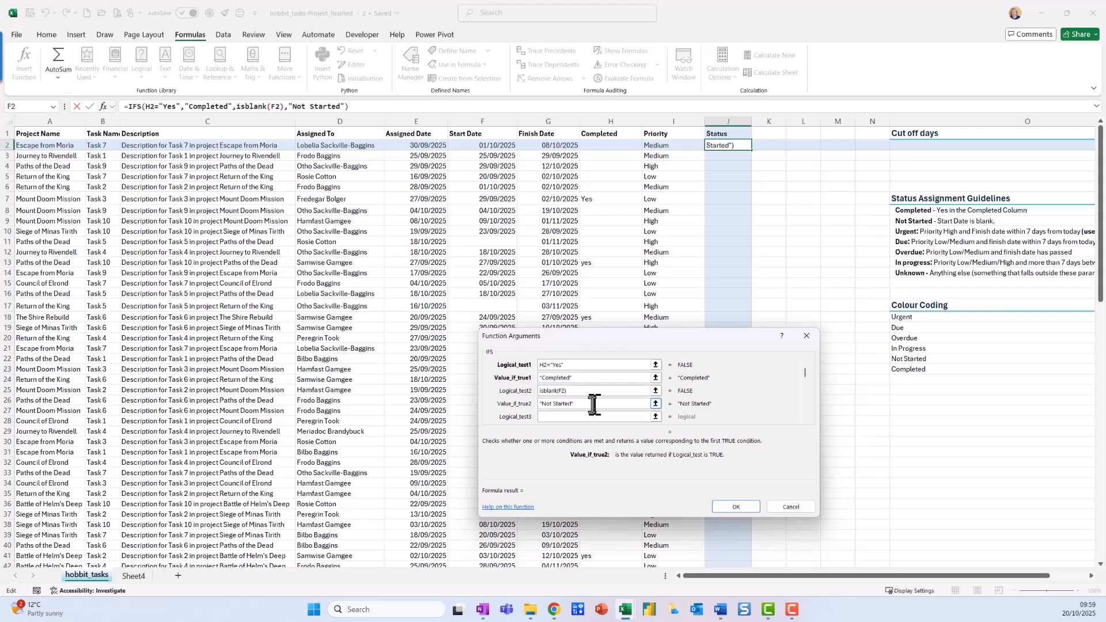
Step: Begin the third IFS test with an AND function whose first condition is I2="High"
click(589, 417)
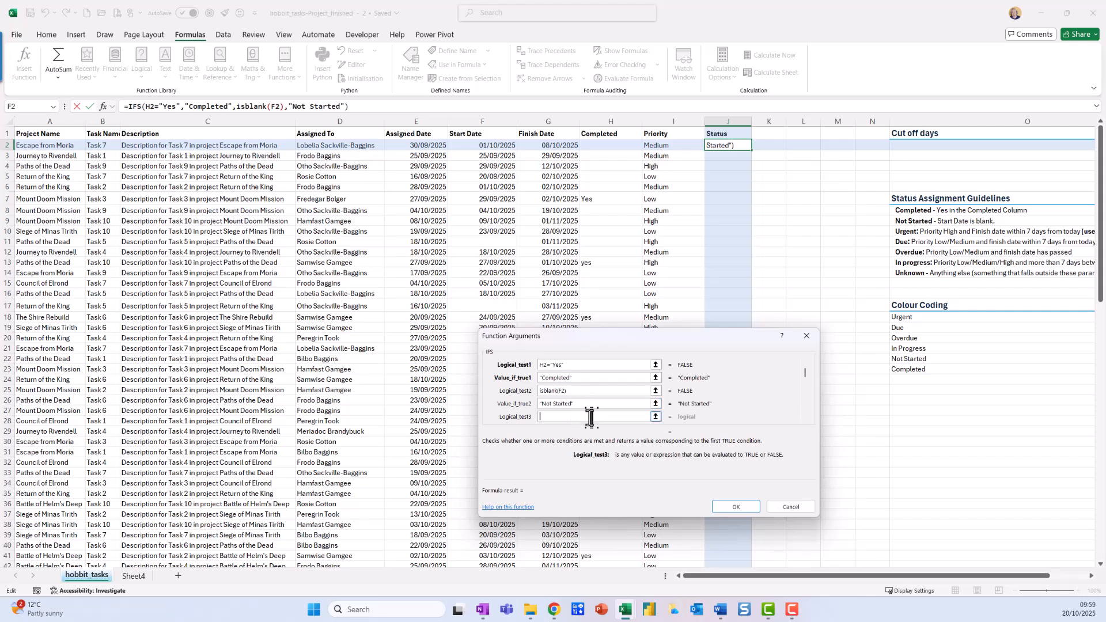
mouse_move(810, 373)
mouse_down()
mouse_move(802, 359)
mouse_move(785, 431)
mouse_move(821, 364)
mouse_move(811, 358)
mouse_up()
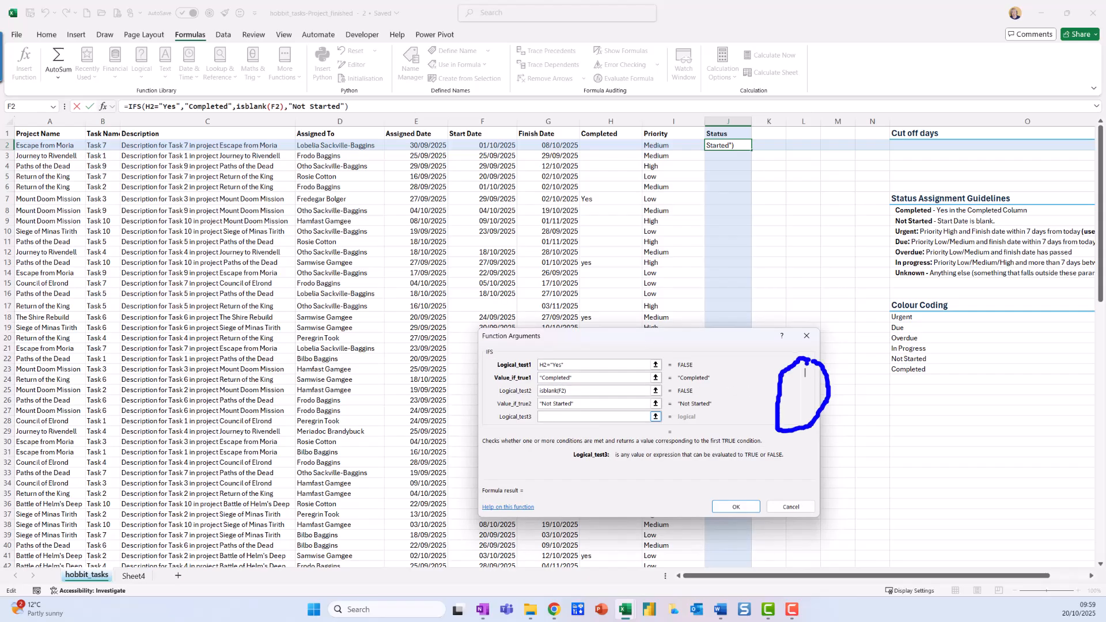
click(805, 420)
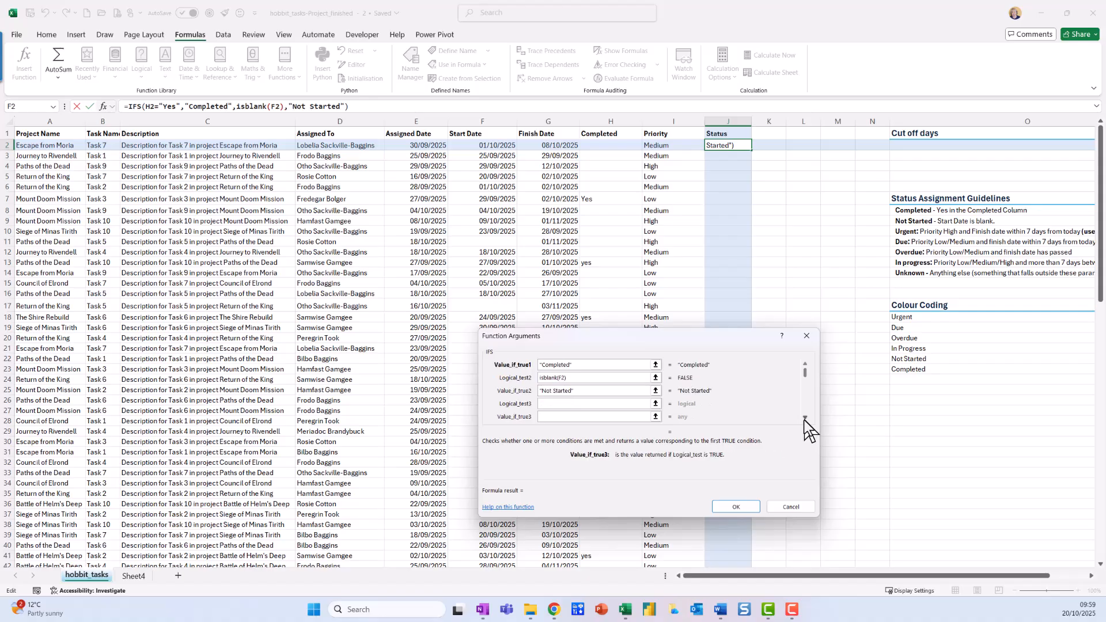
click(554, 403)
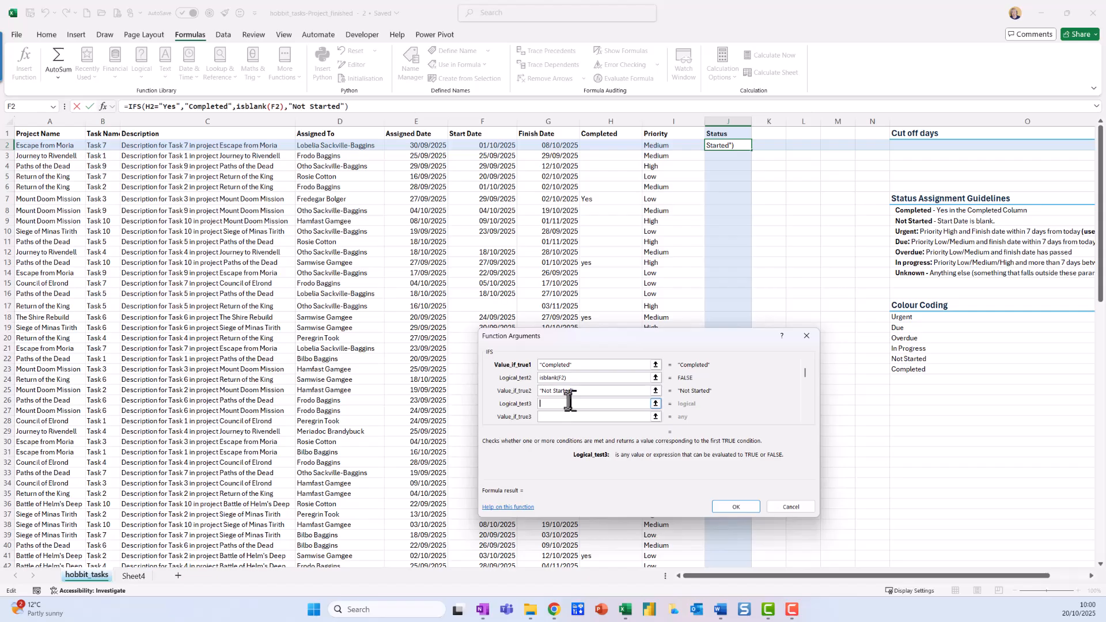
text(and()
click(657, 147)
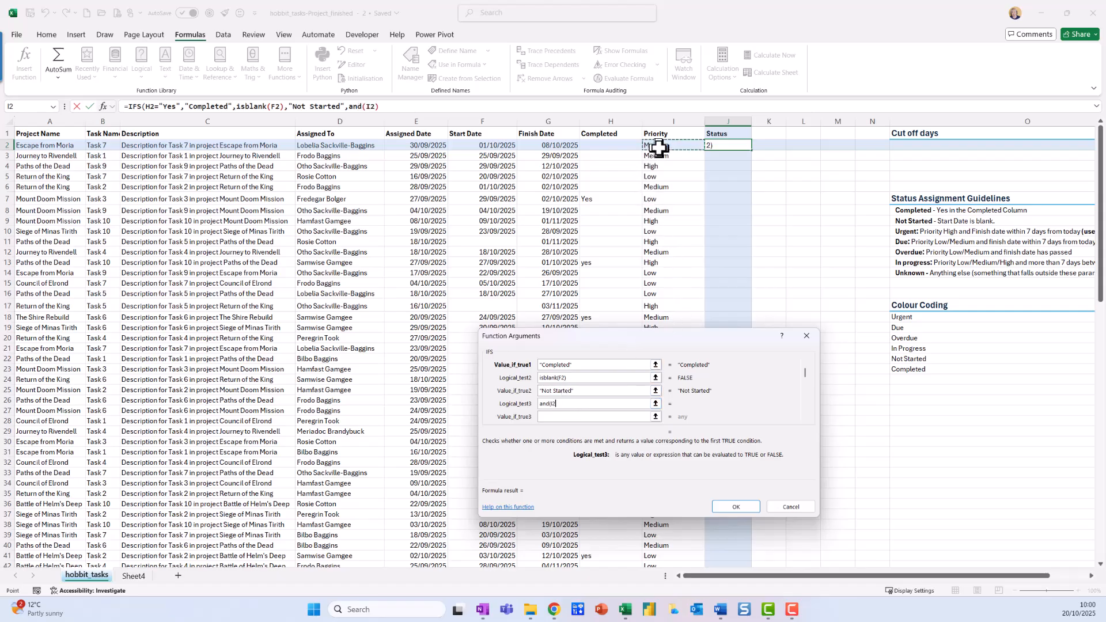
text(="High")
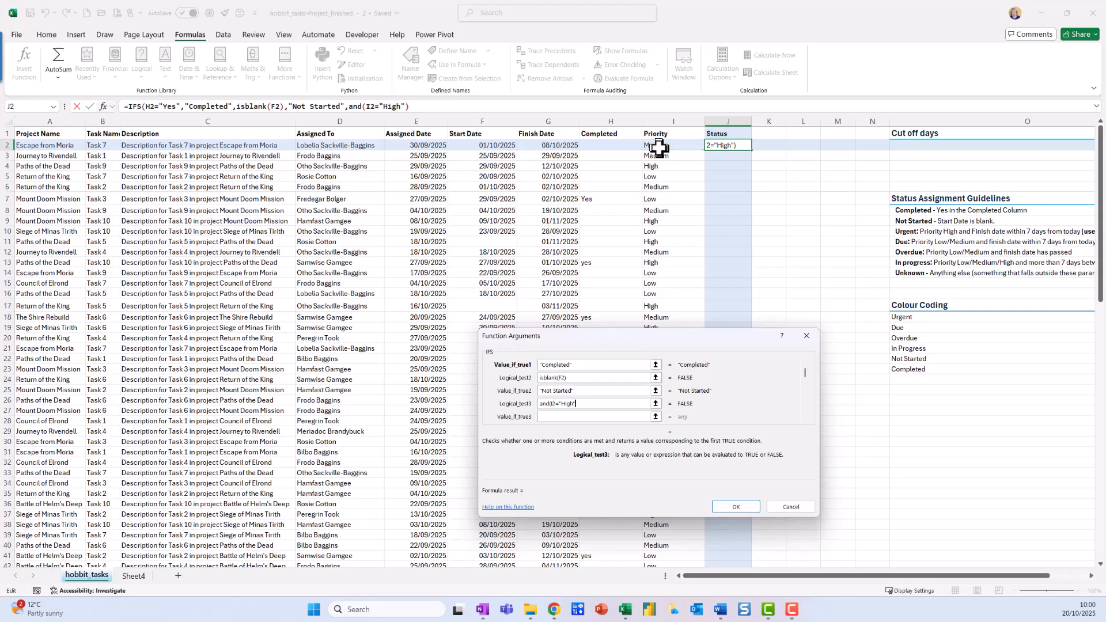
text(,()
Step: Complete the third test's AND with the condition (G2-today())<=$O$2, using an absolute reference to the cut-off days cell
click(568, 146)
text(-today())
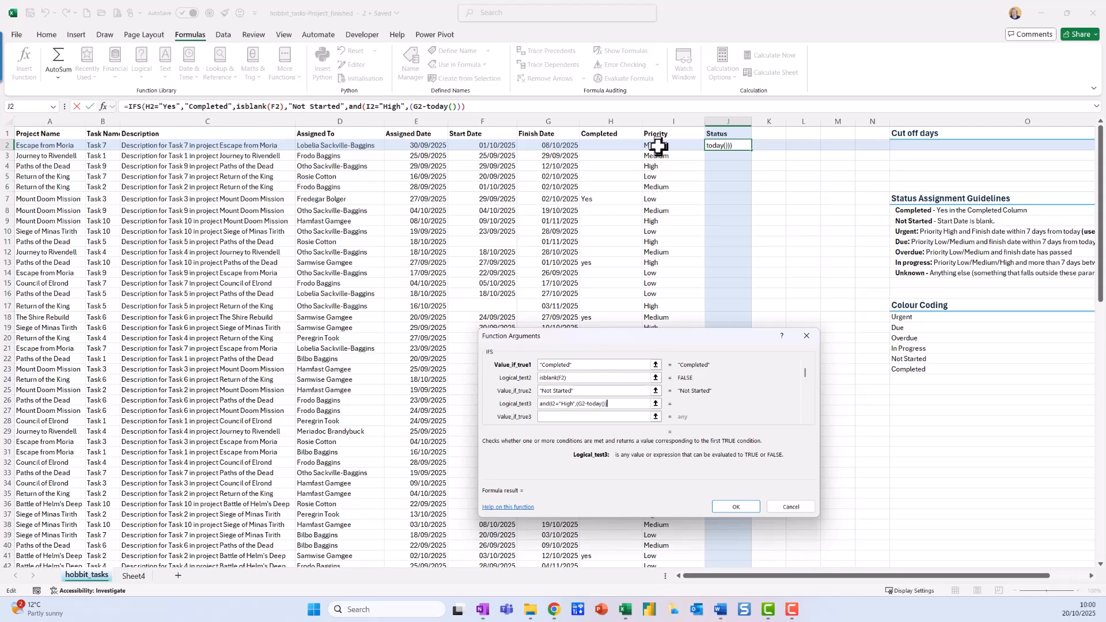
text()<=)
click(994, 149)
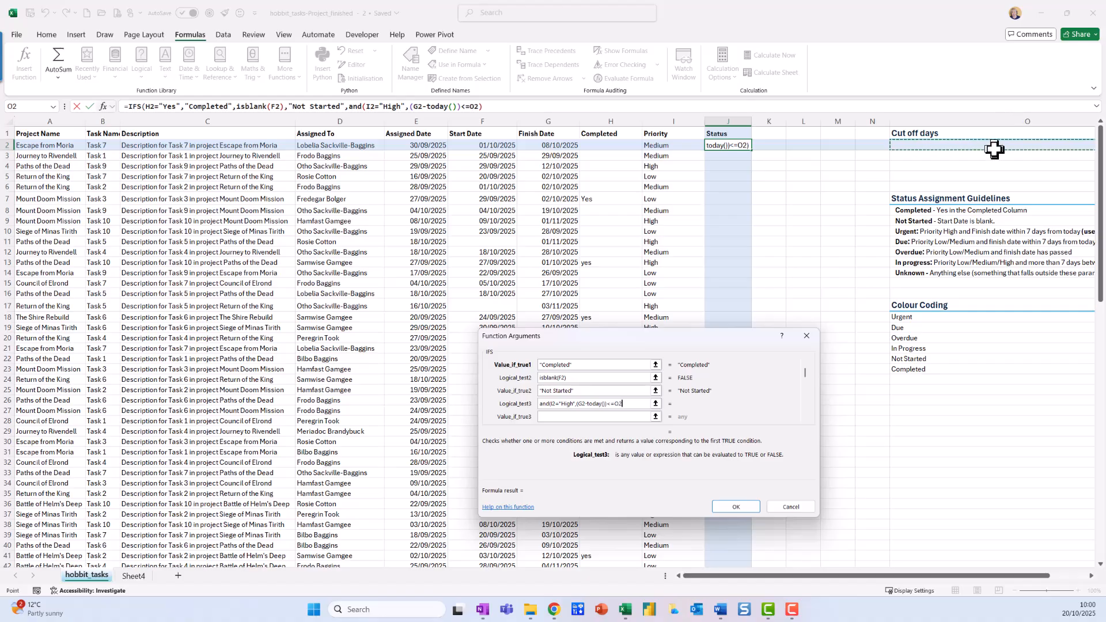
key(F4)
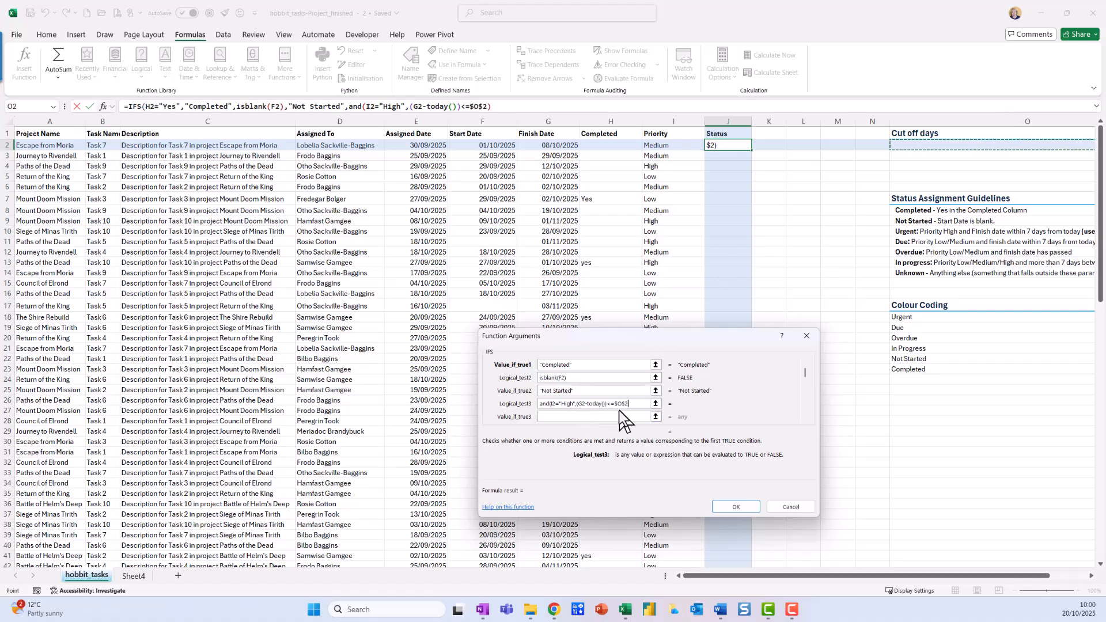
text())
Step: Set the result of the third IFS test to "Urgent"
click(595, 416)
text("Urgetn)
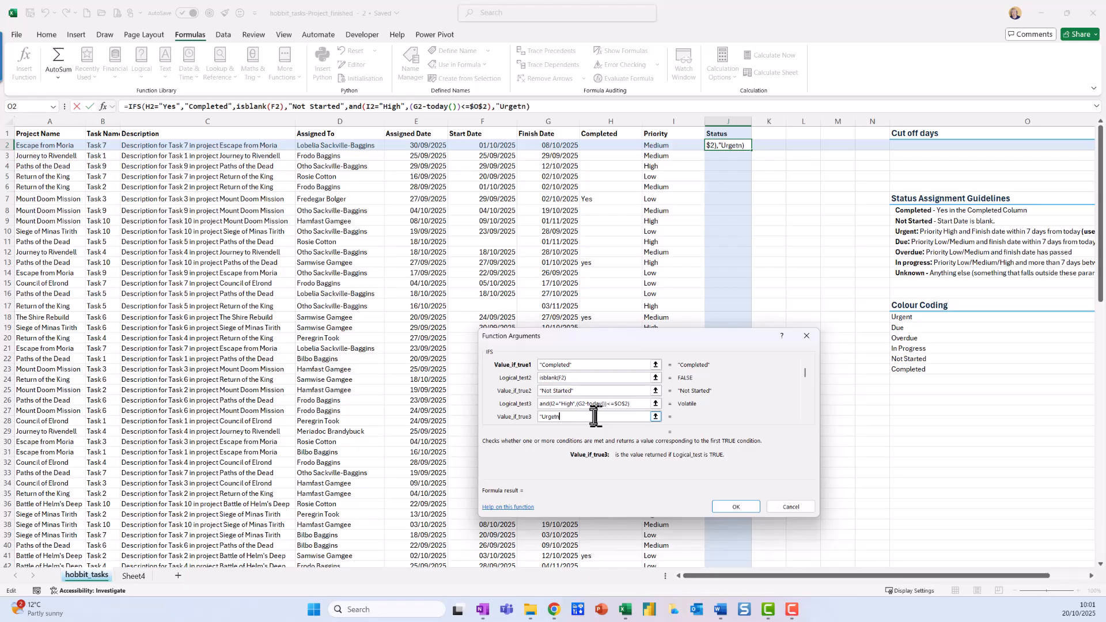
key(BackSpace)
text(nt")
key(Tab)
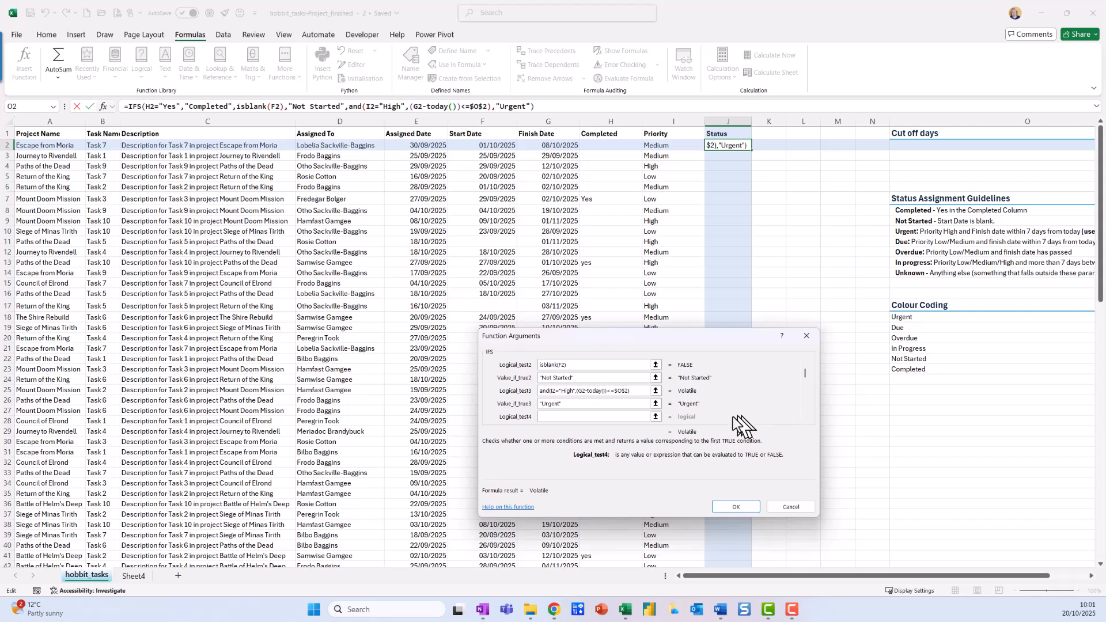
Step: Begin the fourth IFS test with an AND containing or(I2="Medium",I2="Low")
text(and)
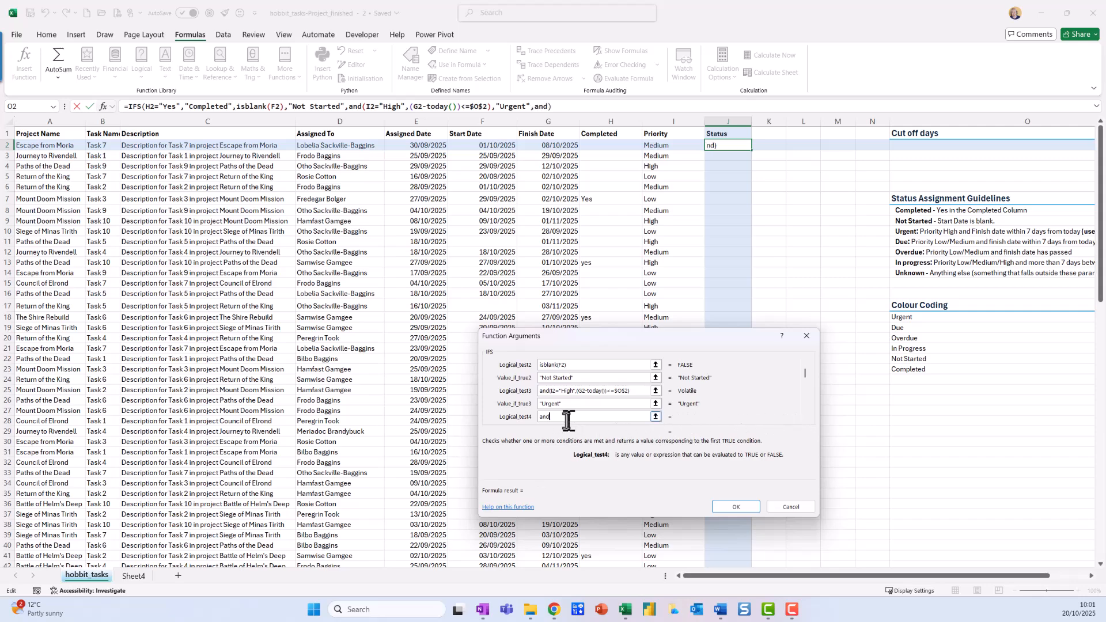
text((or()
click(674, 146)
text(=)
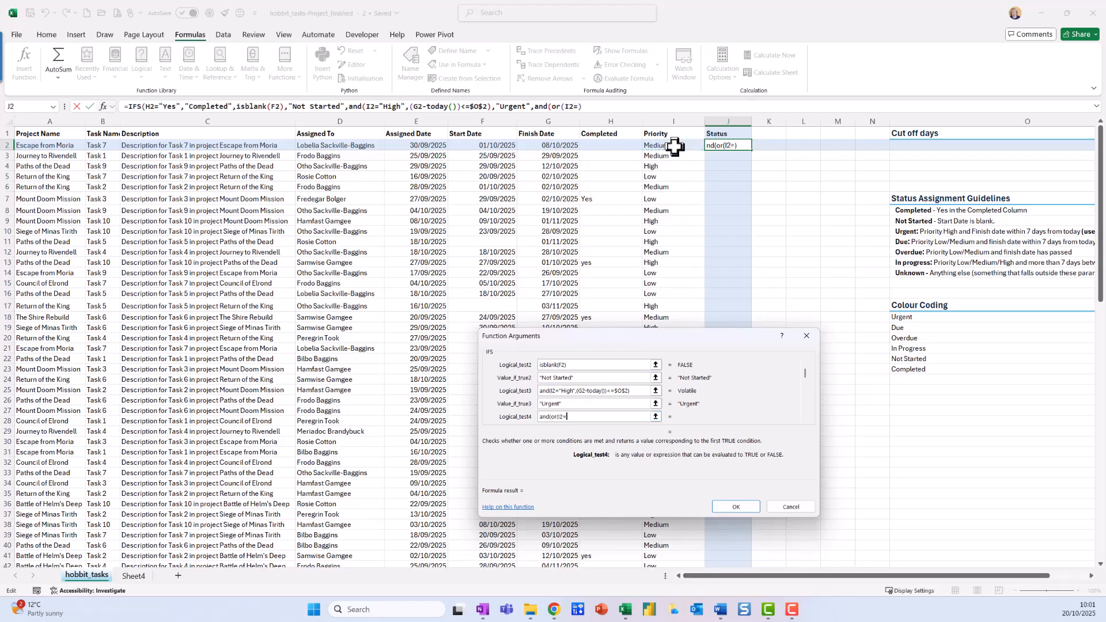
text("Medium",)
click(675, 149)
text(="Low")
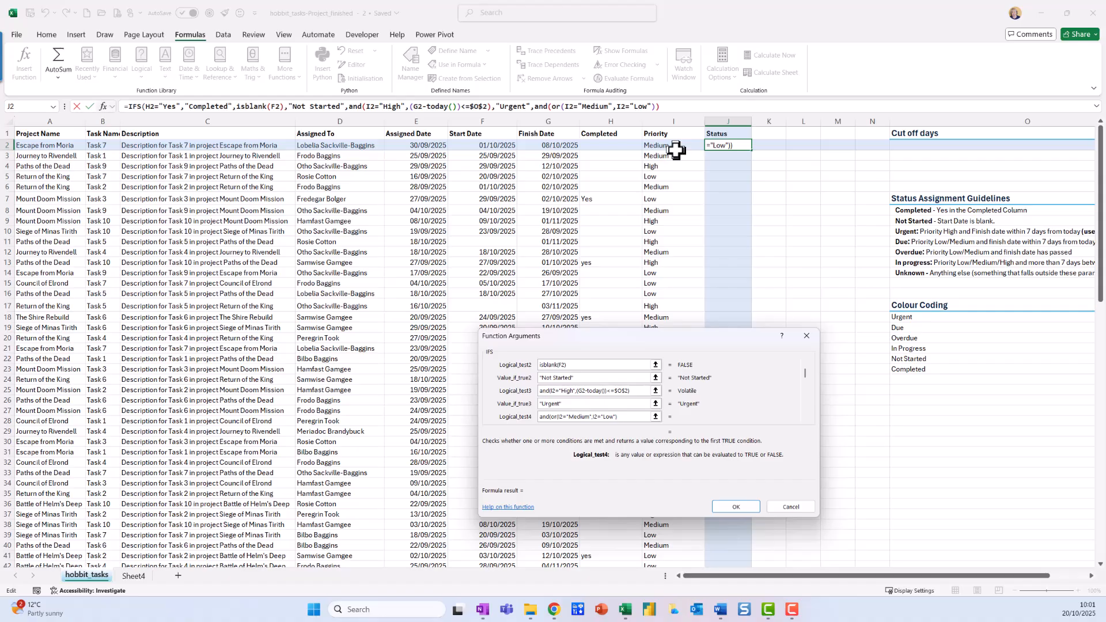
Step: Complete the fourth test's AND with the condition (today()-G2)<=$O$2, keeping the cut-off days reference absolute
text(),(today()-)
click(560, 148)
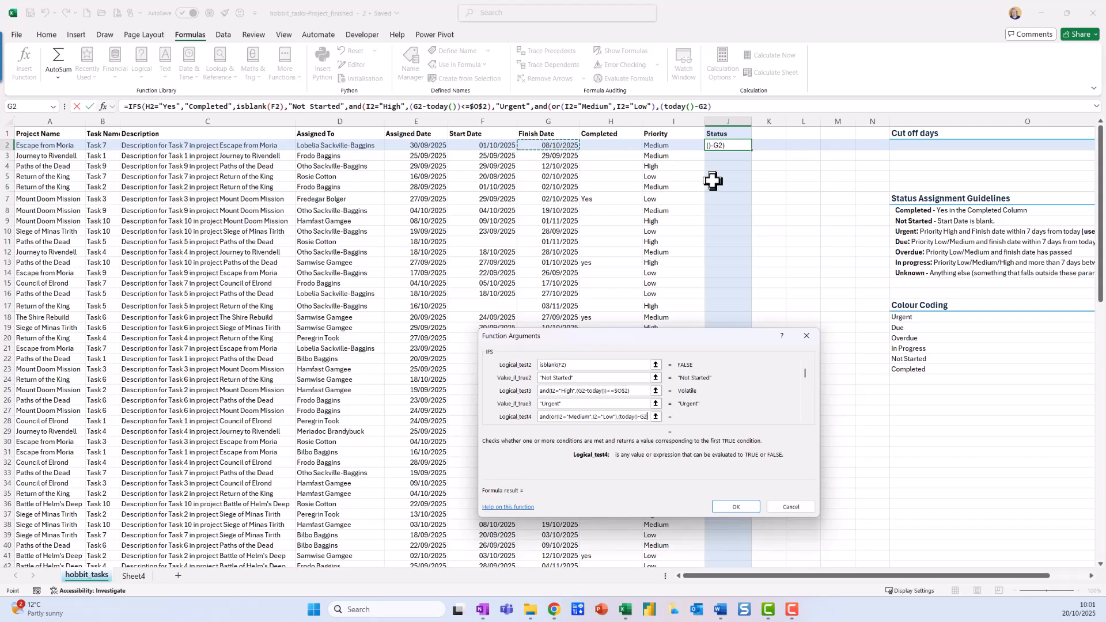
text()<=)
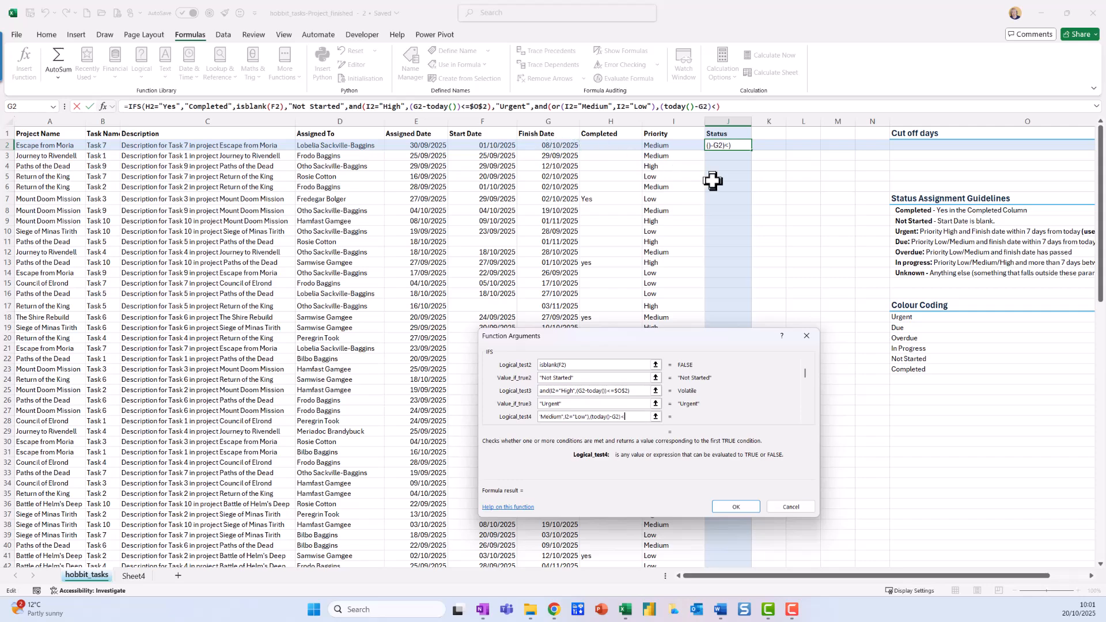
click(1008, 149)
key(F4)
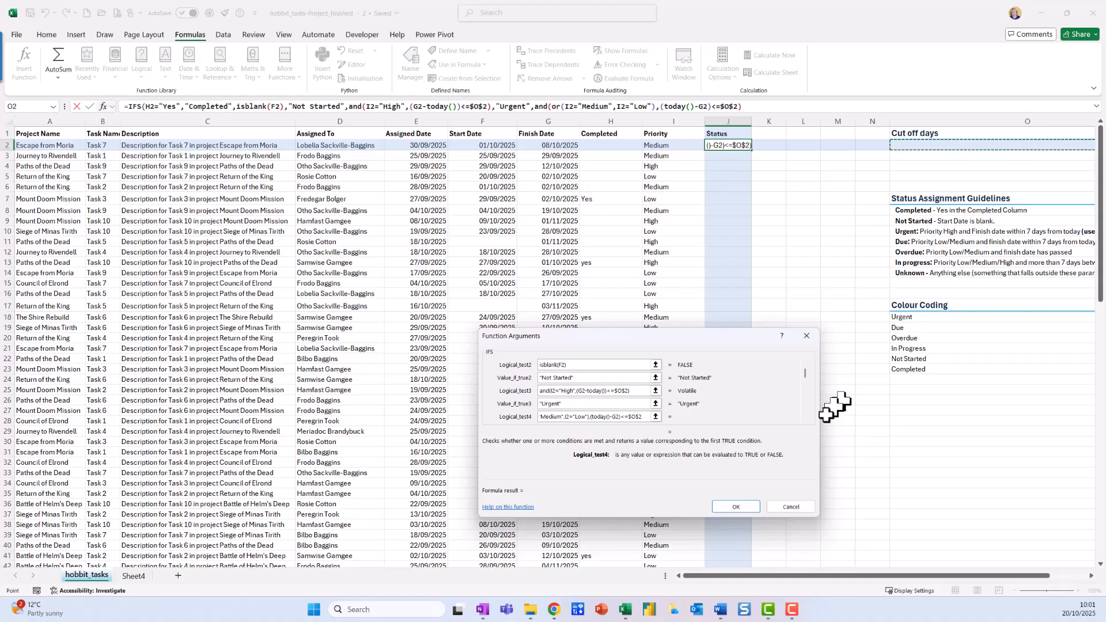
text())
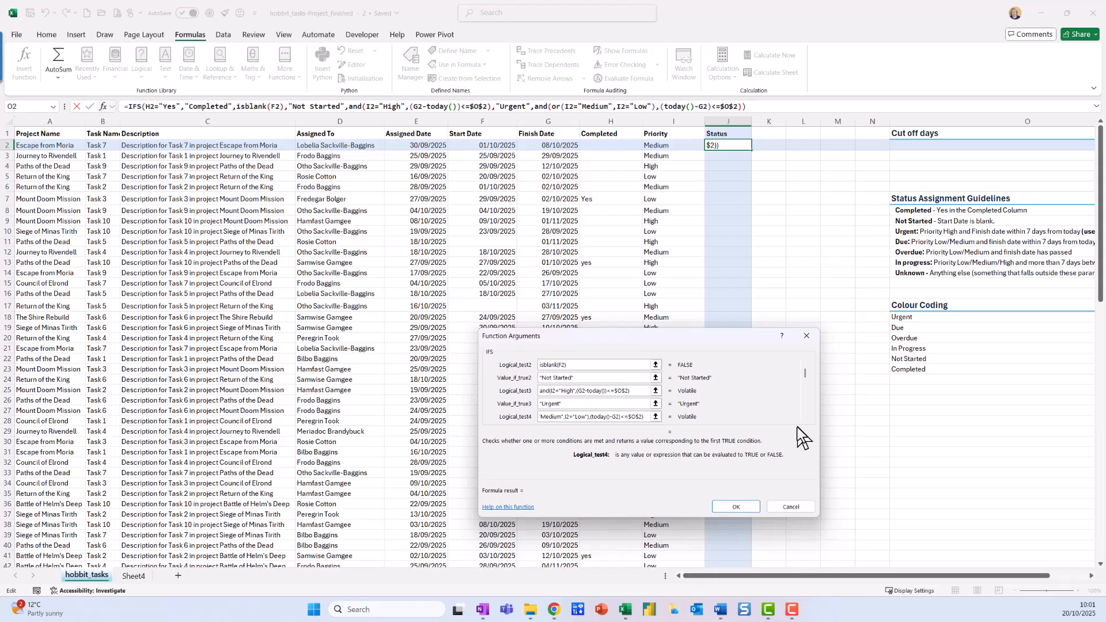
Step: Set the result of the fourth IFS test to "Due"
click(805, 419)
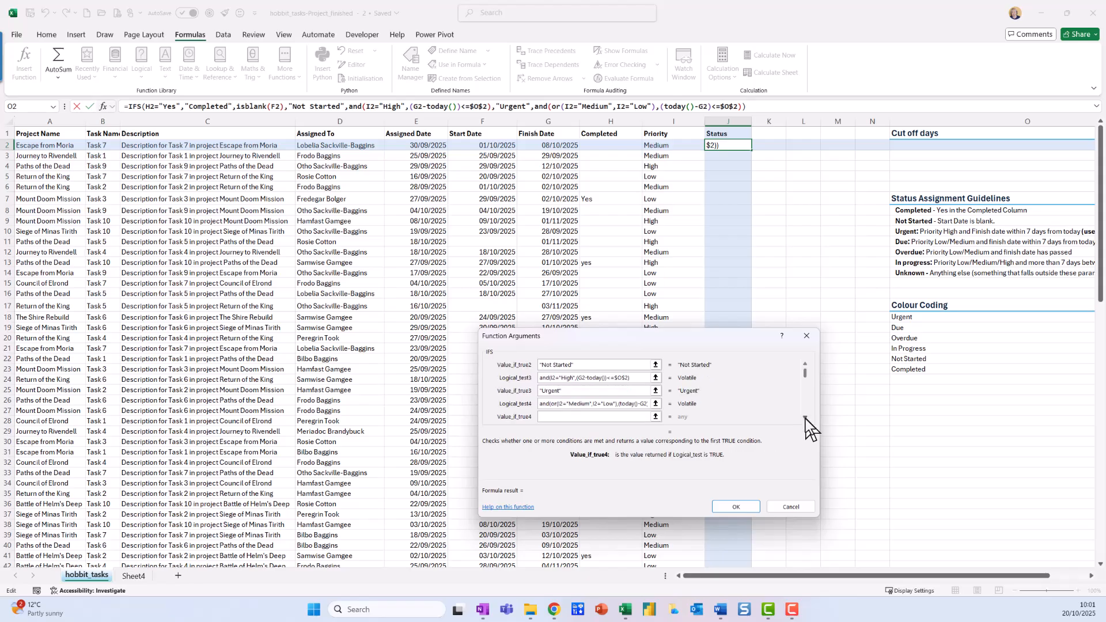
text("Due")
click(805, 419)
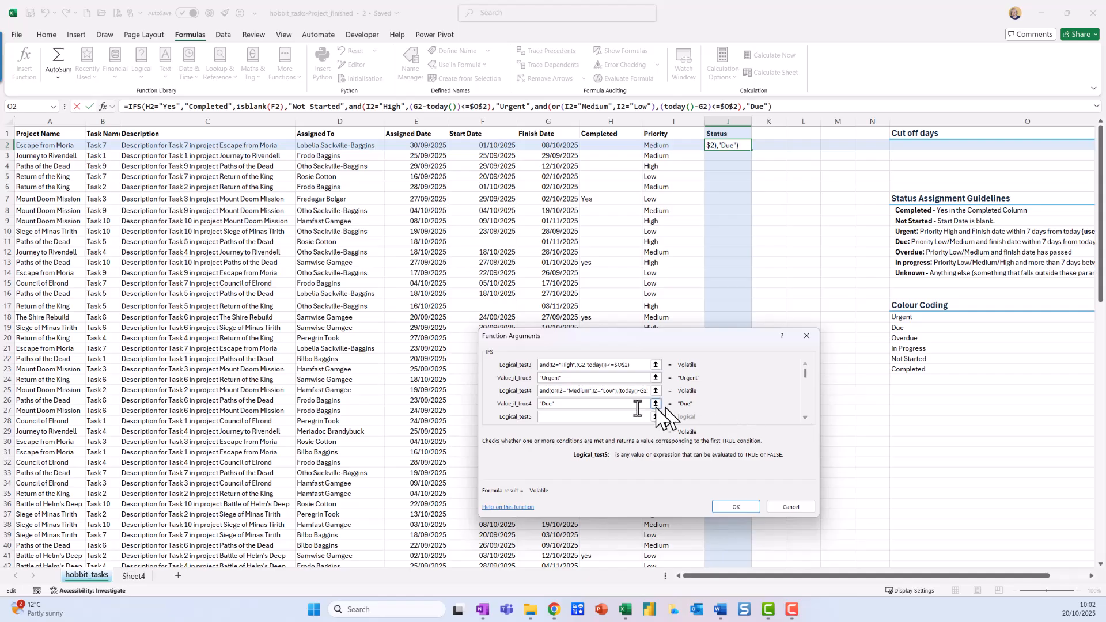
Step: Begin the fifth IFS test with an AND containing or(I2="Medium",I2="Low")
text(and(or()
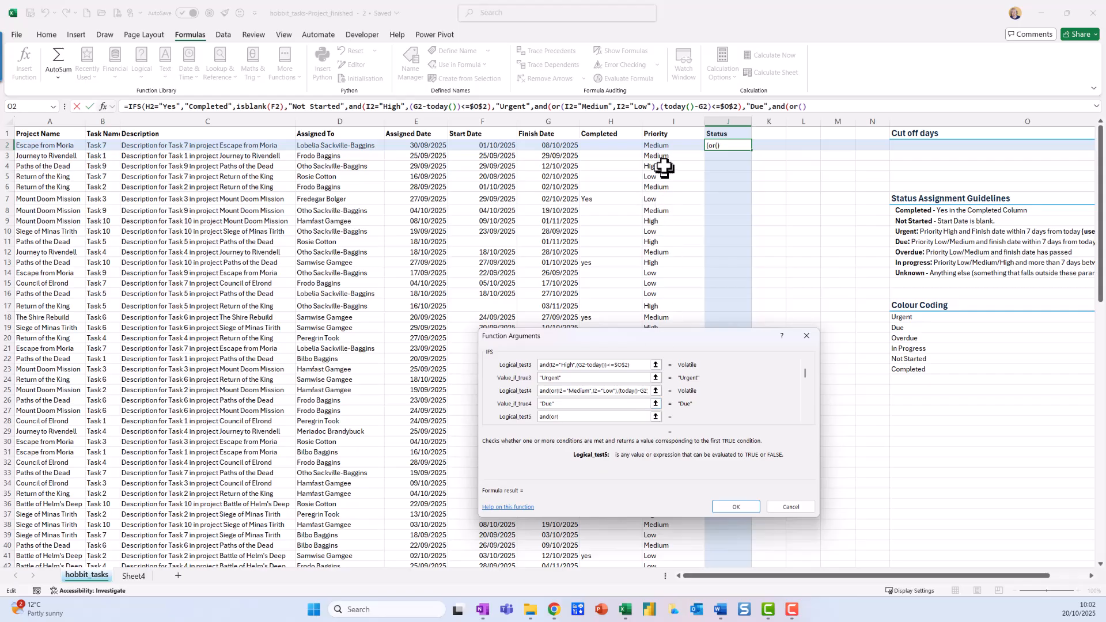
click(664, 149)
text(=)
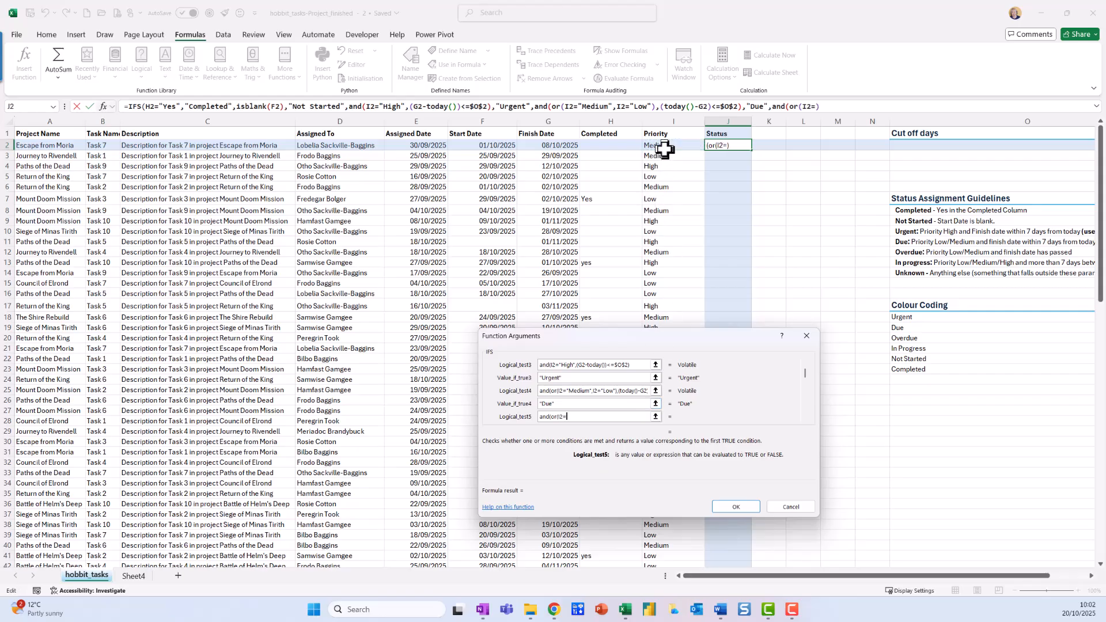
text("Medium",)
click(664, 149)
text(="Low")
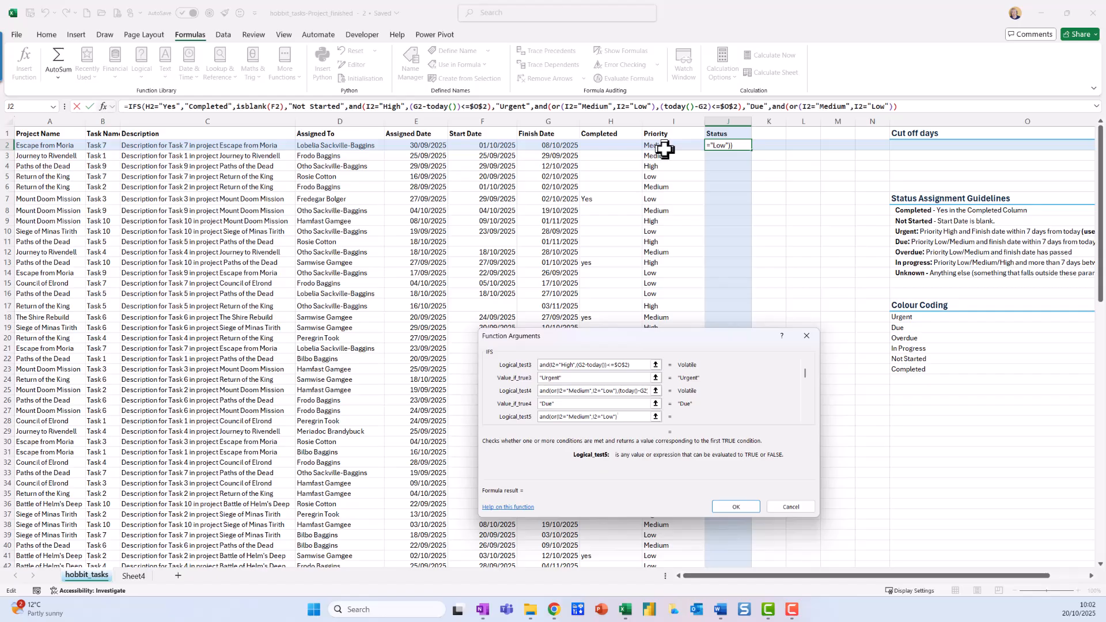
Step: Complete the fifth test's AND with the condition today()>=G2
text(today()>=)
click(578, 148)
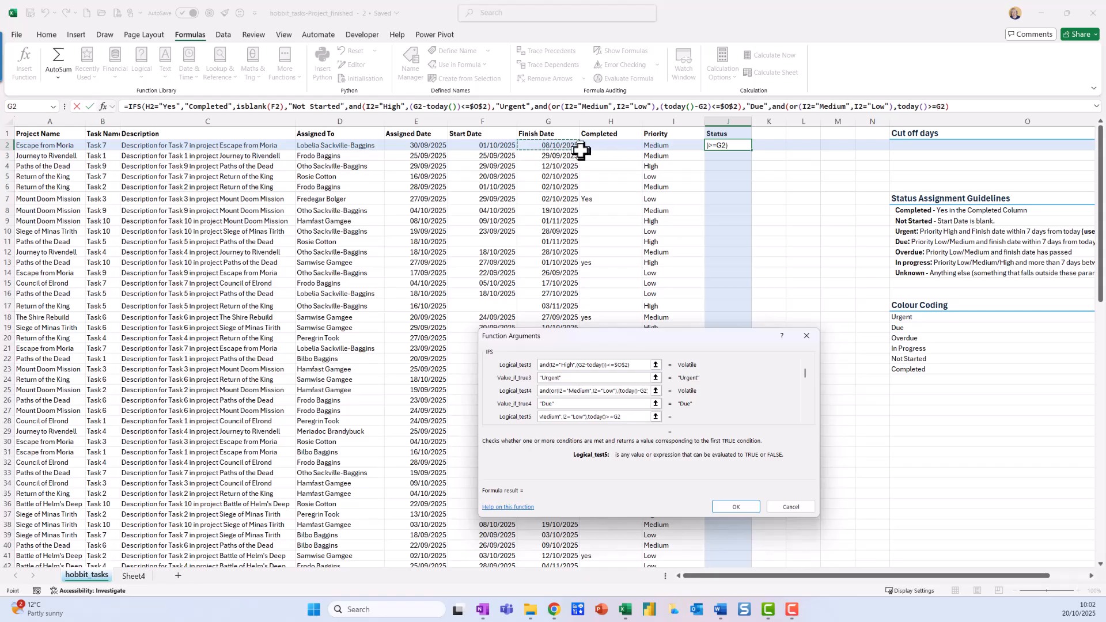
text())
key(Tab)
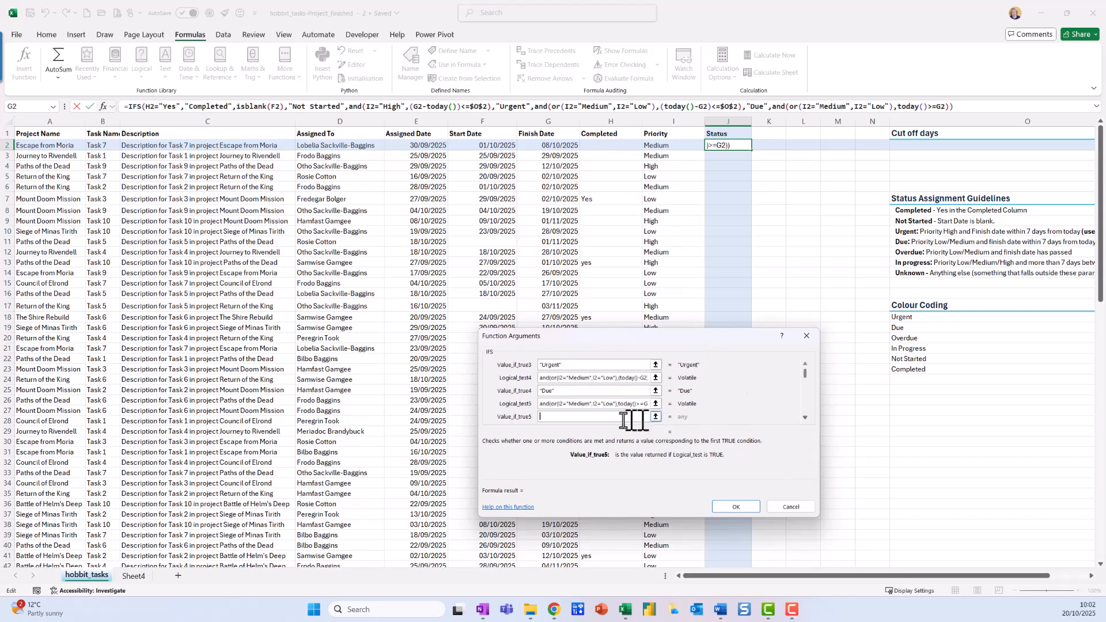
Step: Set the result of the fifth IFS test to "Overdue"
text("Overdue")
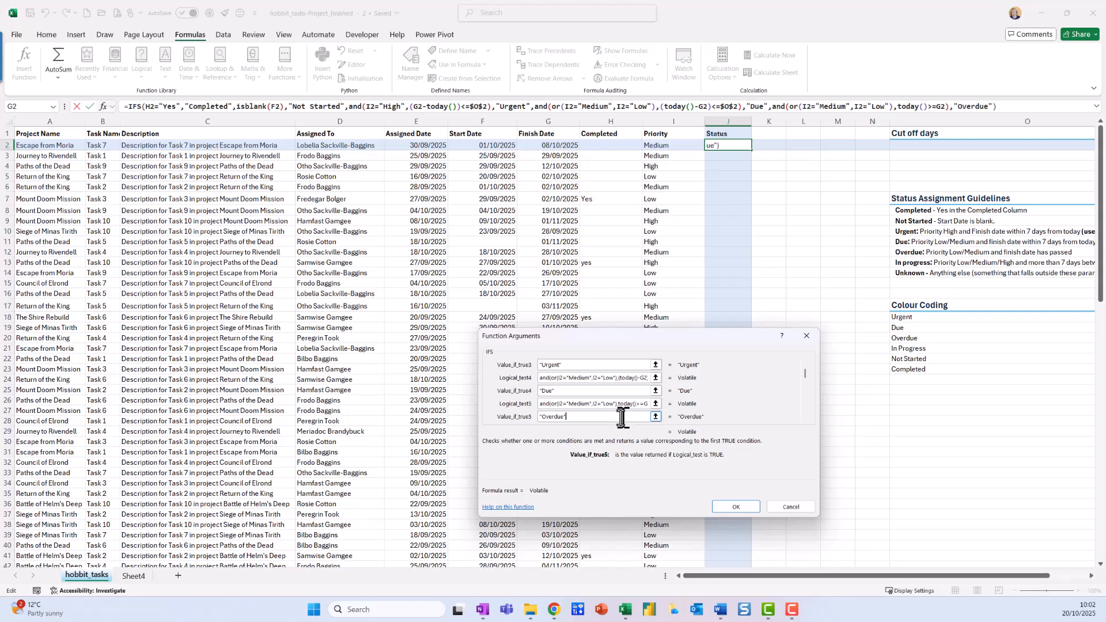
Step: Begin the sixth IFS test with an AND containing an OR whose first condition is I2="Medium"
click(805, 418)
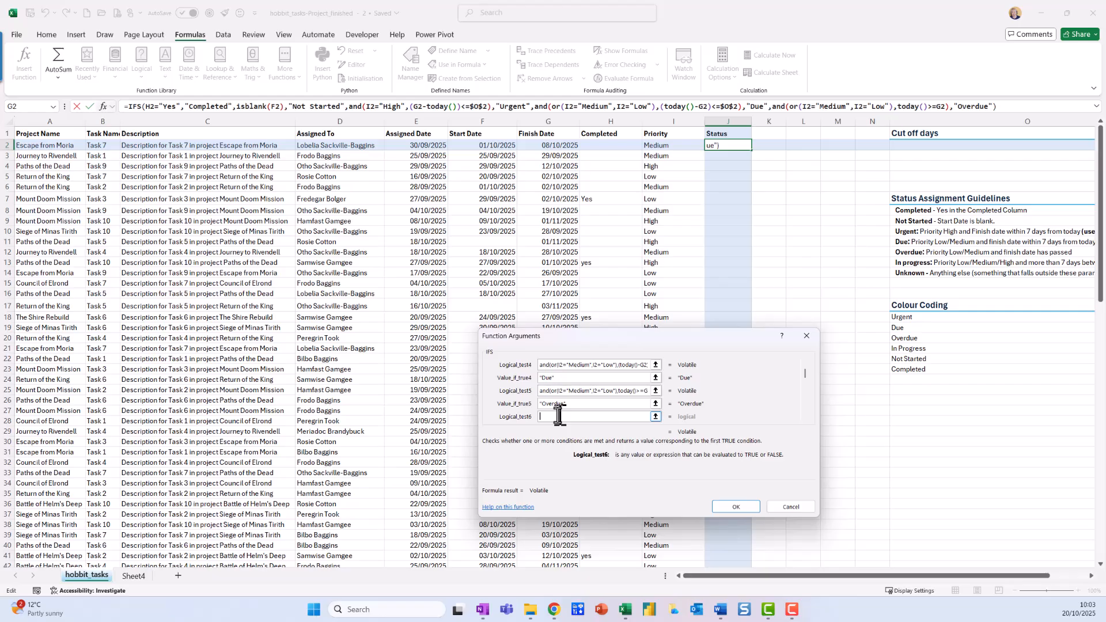
text(and(or()
click(656, 146)
text(="Md)
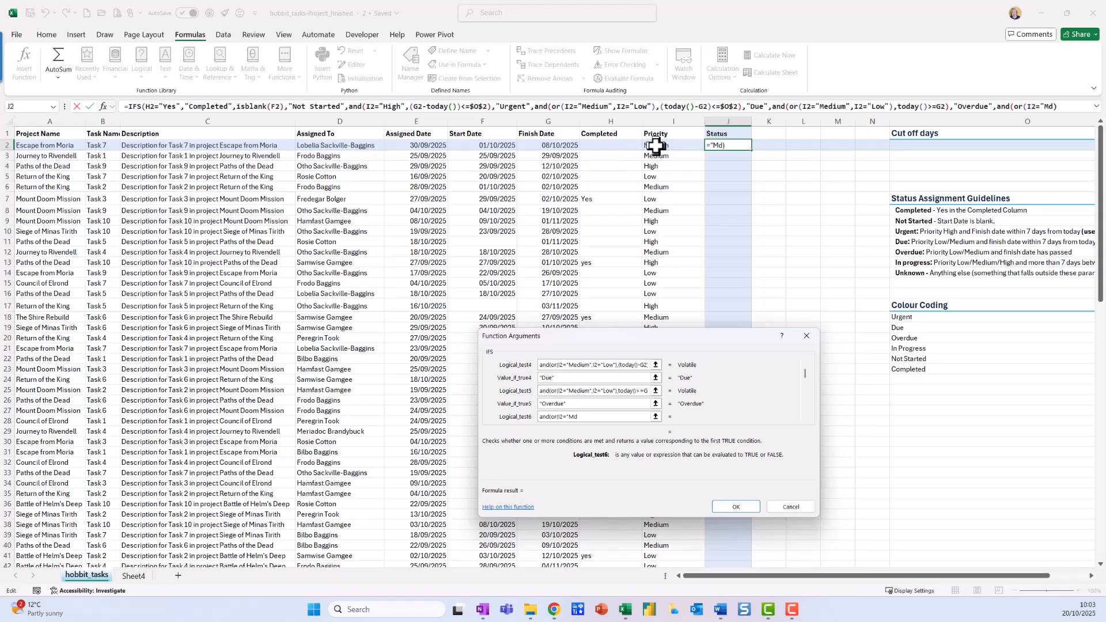
key(BackSpace)
text(edium")
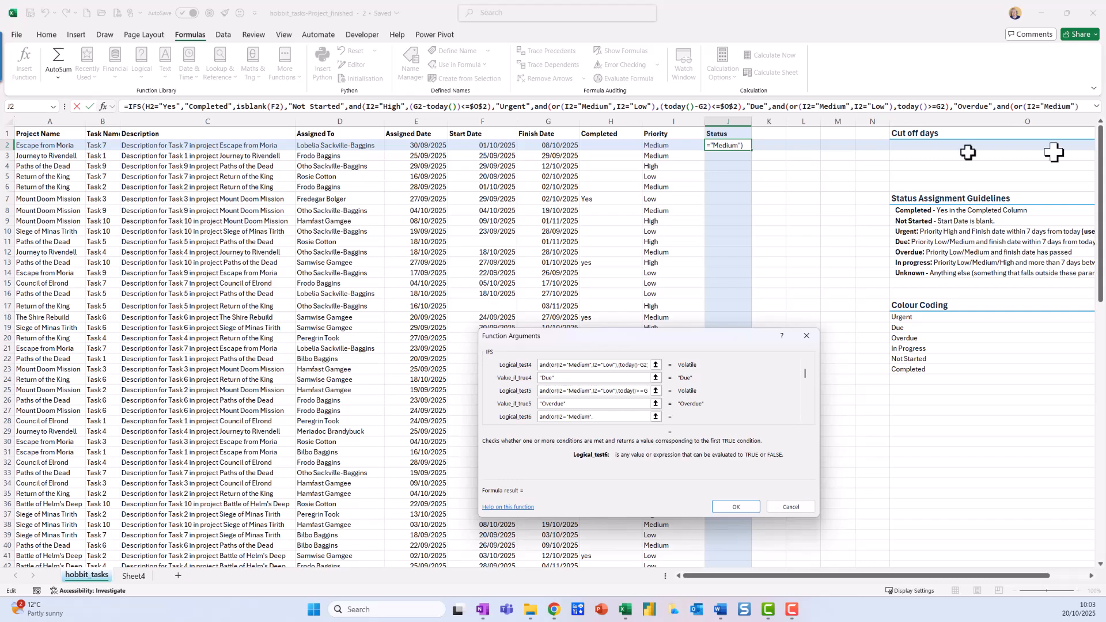
text(,I2)
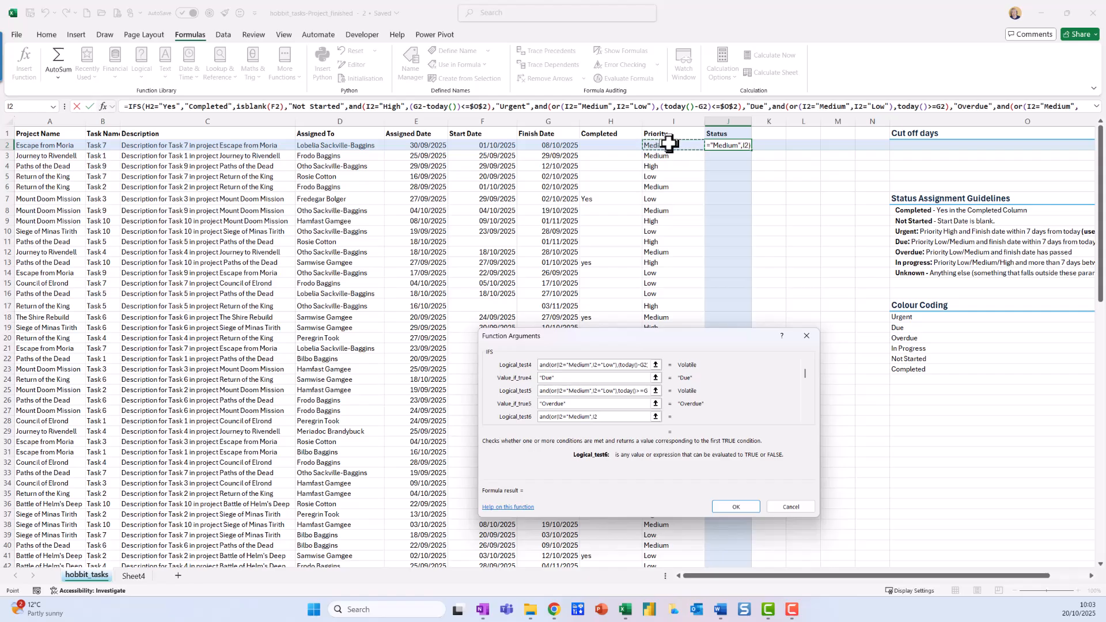
text(="Low")
Step: Add I2="Low" and I2="High" to the sixth test's OR, close it and open the date condition
text(,I2="High")
text(),()
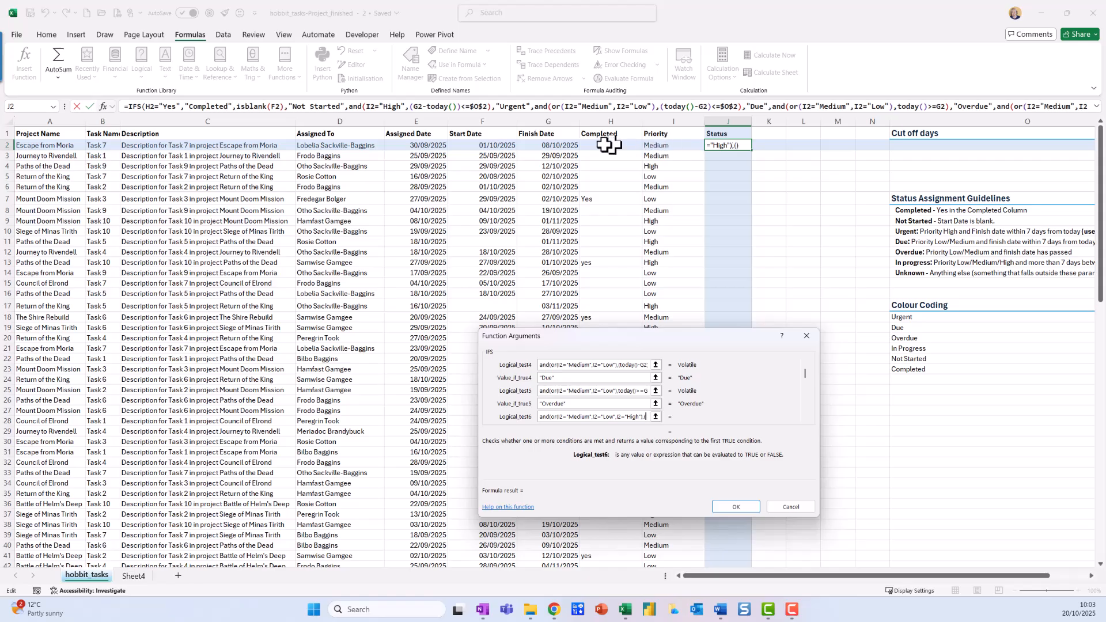
Step: Complete the sixth test's AND with the condition (G2-Today())>$O$2, keeping the cut-off days reference absolute
click(567, 147)
text(-Today())
text(>=)
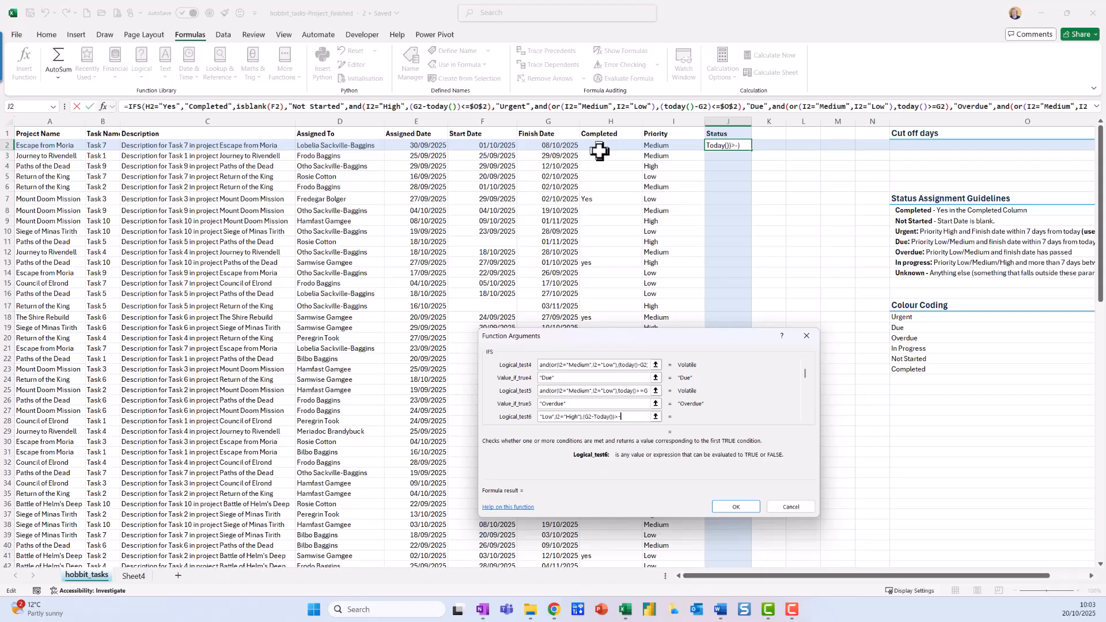
key(BackSpace)
text(=)
key(BackSpace)
click(1004, 146)
key(F4)
text())
Step: Set the result of the sixth IFS test to "In progress" and enter the finished formula in J2
click(806, 416)
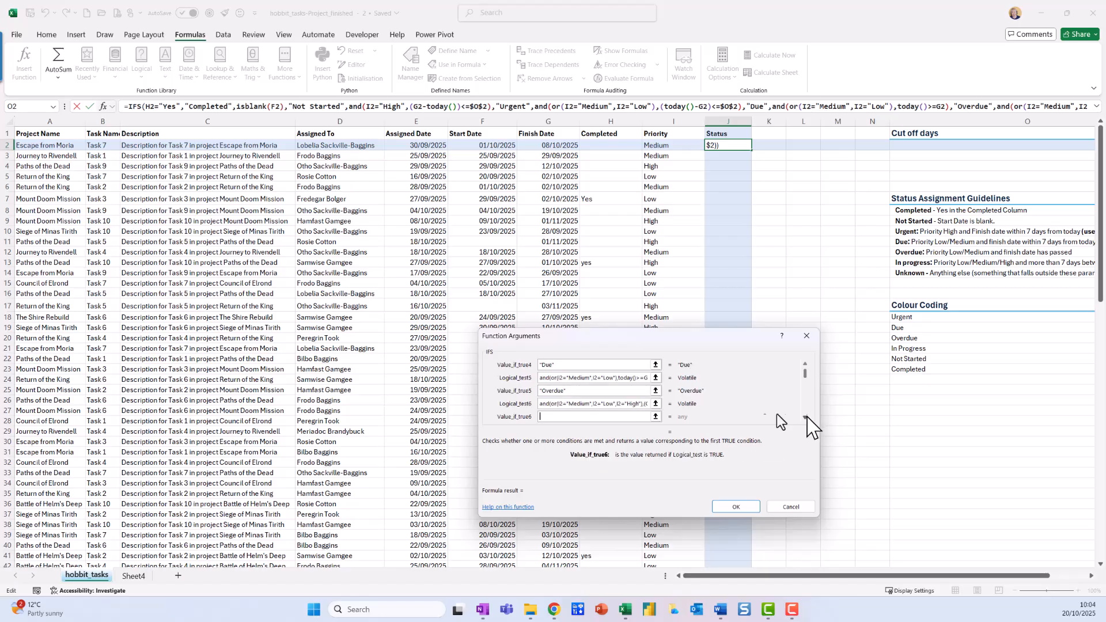
text("In progress")
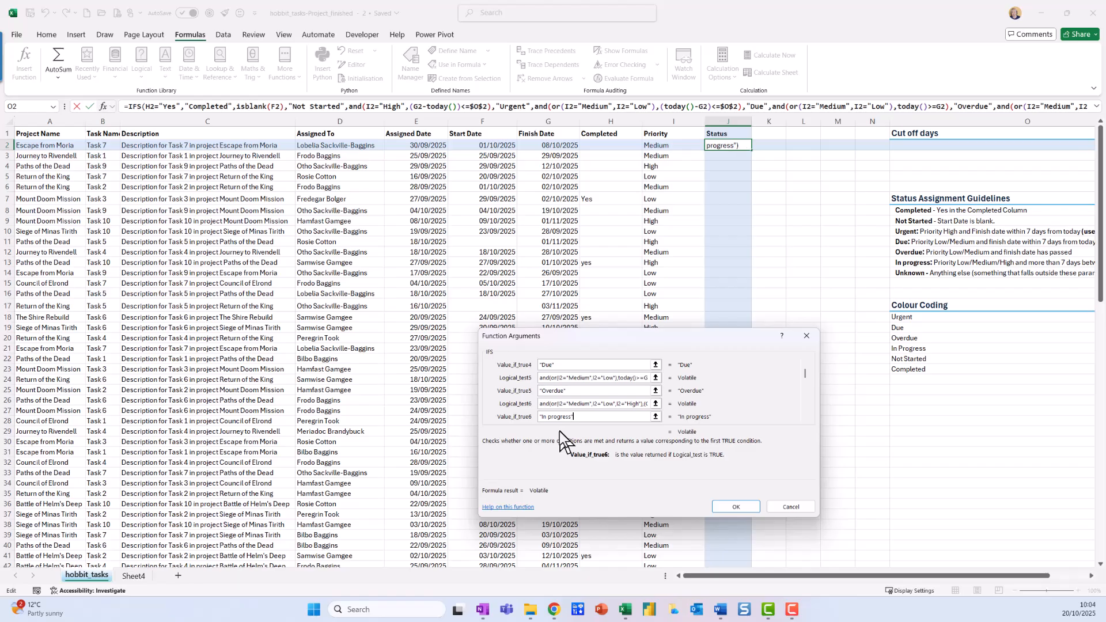
click(746, 507)
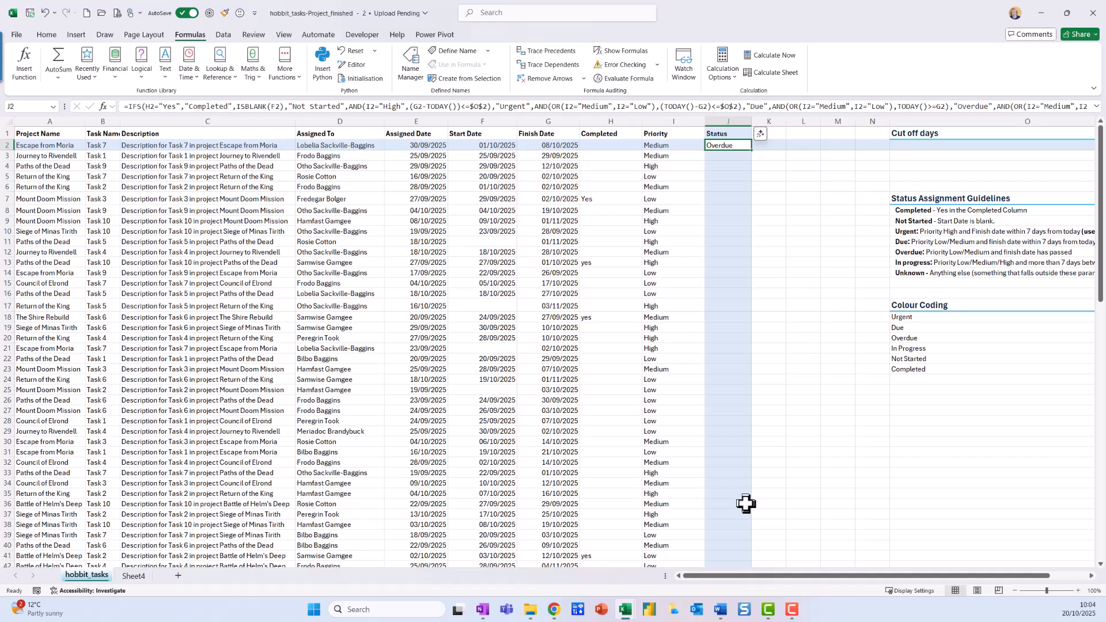
Step: Wrap the whole IFS formula in J2 in an IFERROR that returns "Unknown"
click(1097, 107)
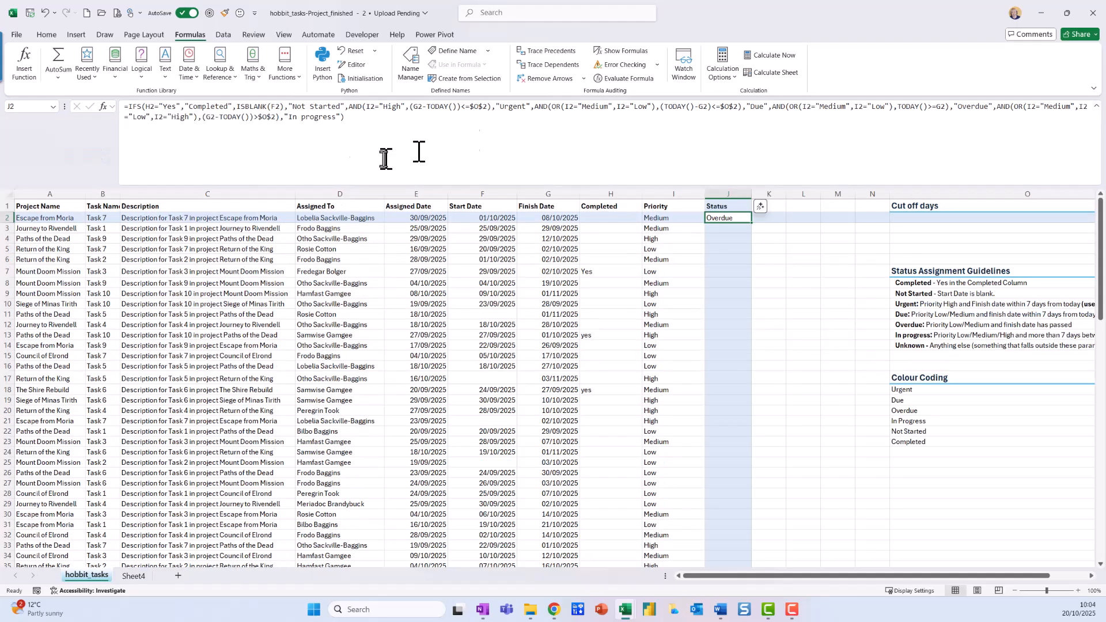
click(131, 107)
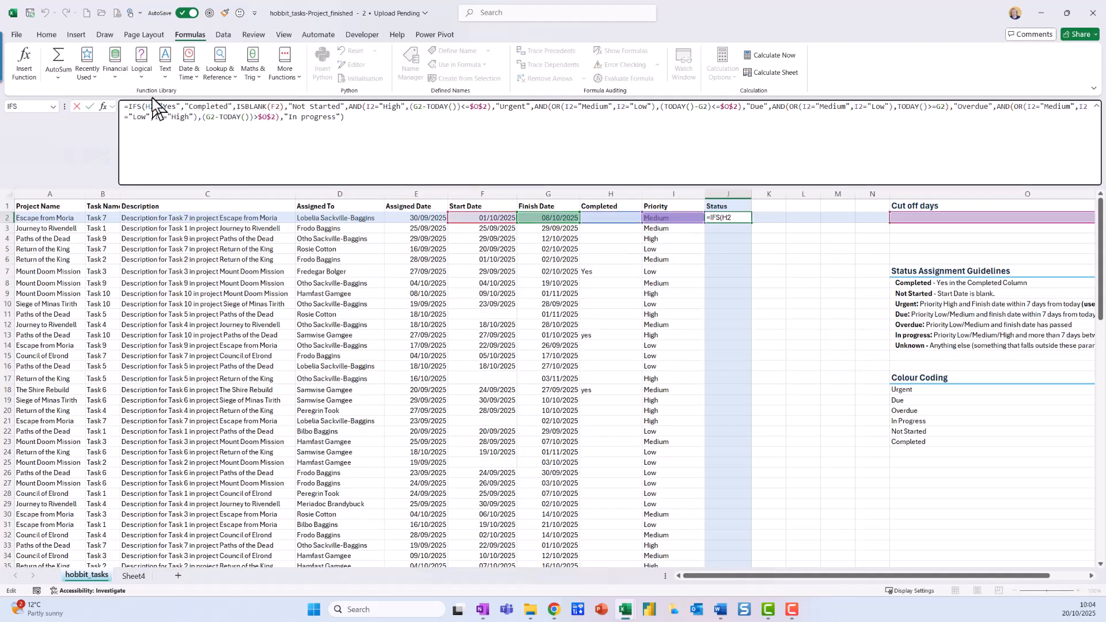
text(iferror)
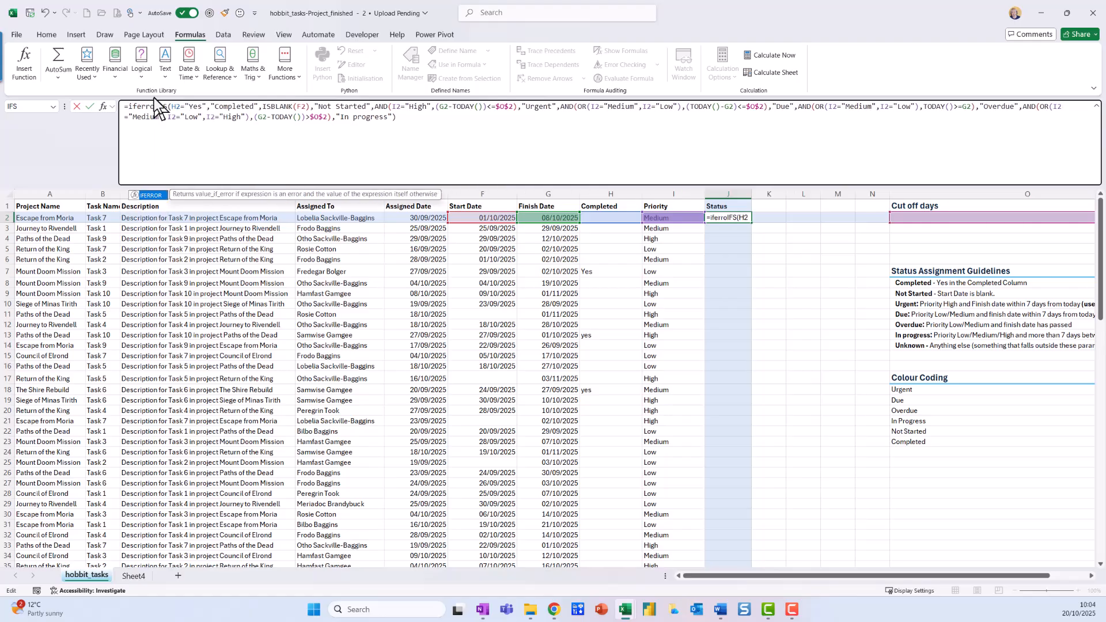
text(()
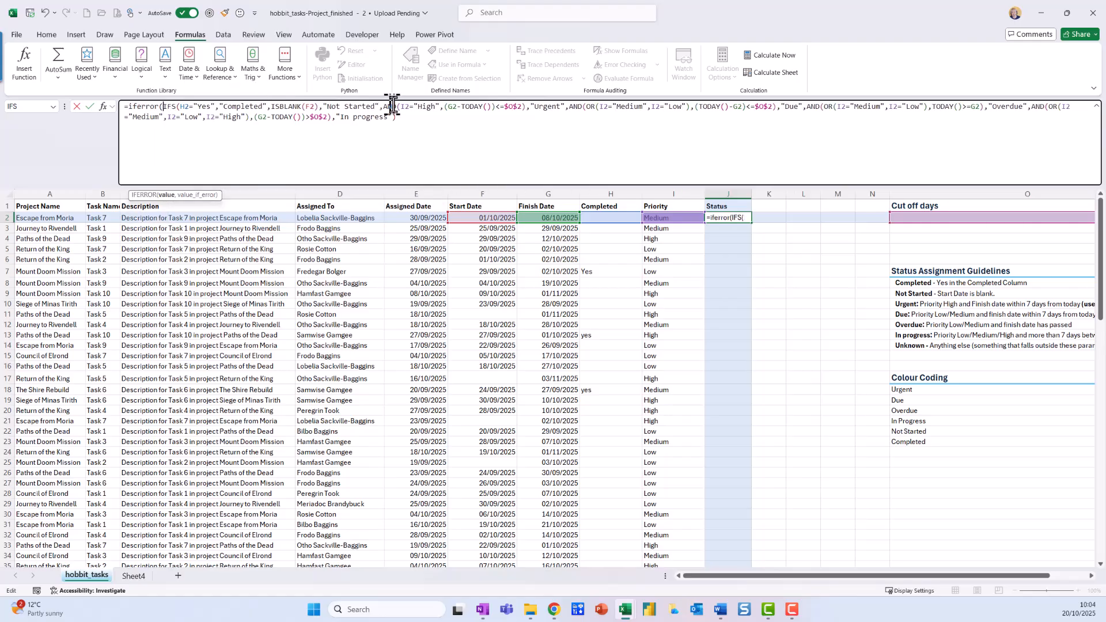
click(433, 116)
text(, )
text(Unknown"))
key(Return)
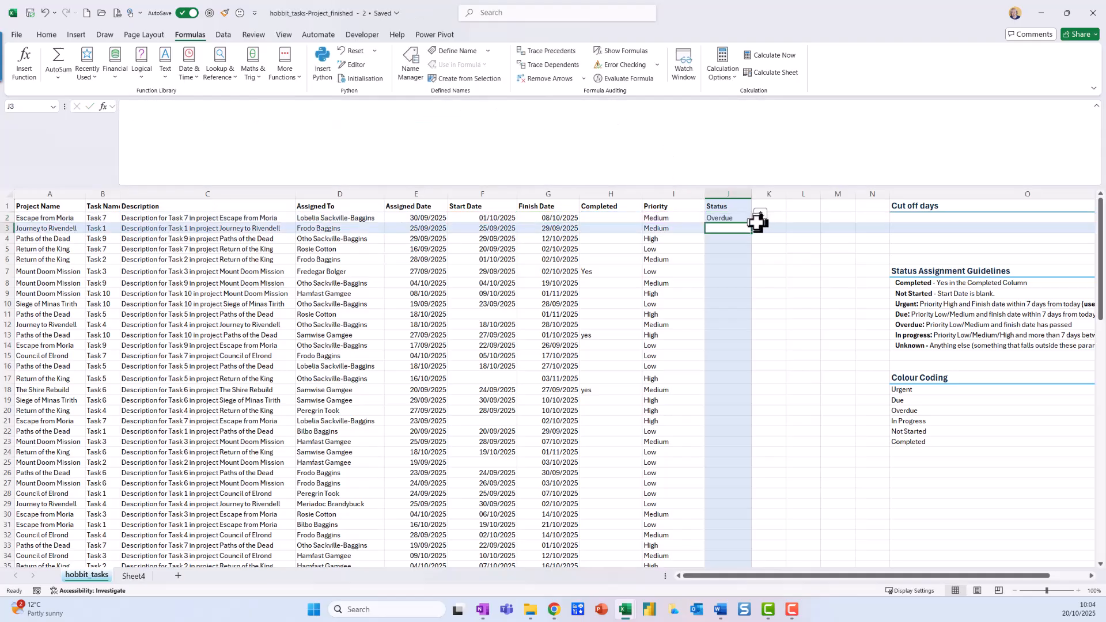
Step: Fill the J2 formula down the entire Status column
click(740, 218)
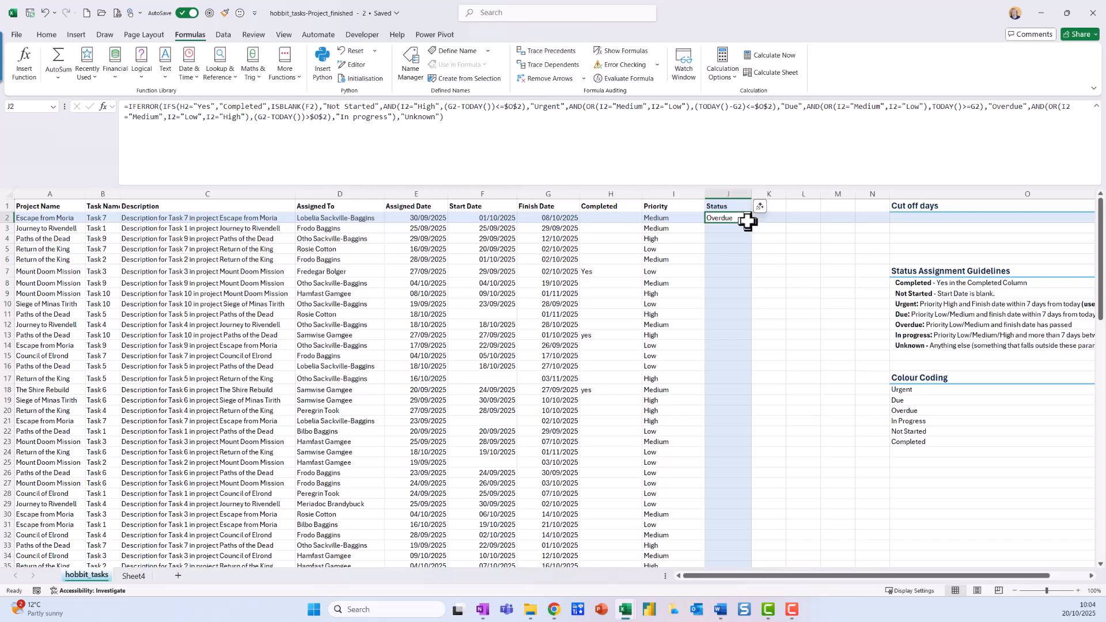
double_click(752, 223)
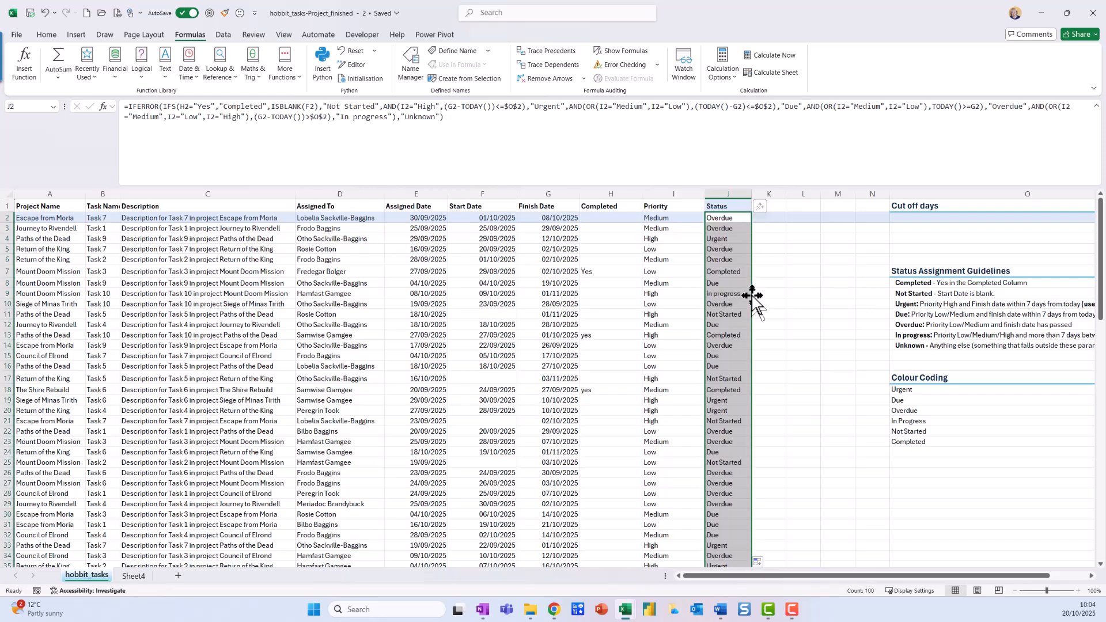
Step: Give the Urgent cell under Colour Coding an Equal To highlight rule referencing $O$18, with Light Red Fill with Dark Red Text
click(932, 392)
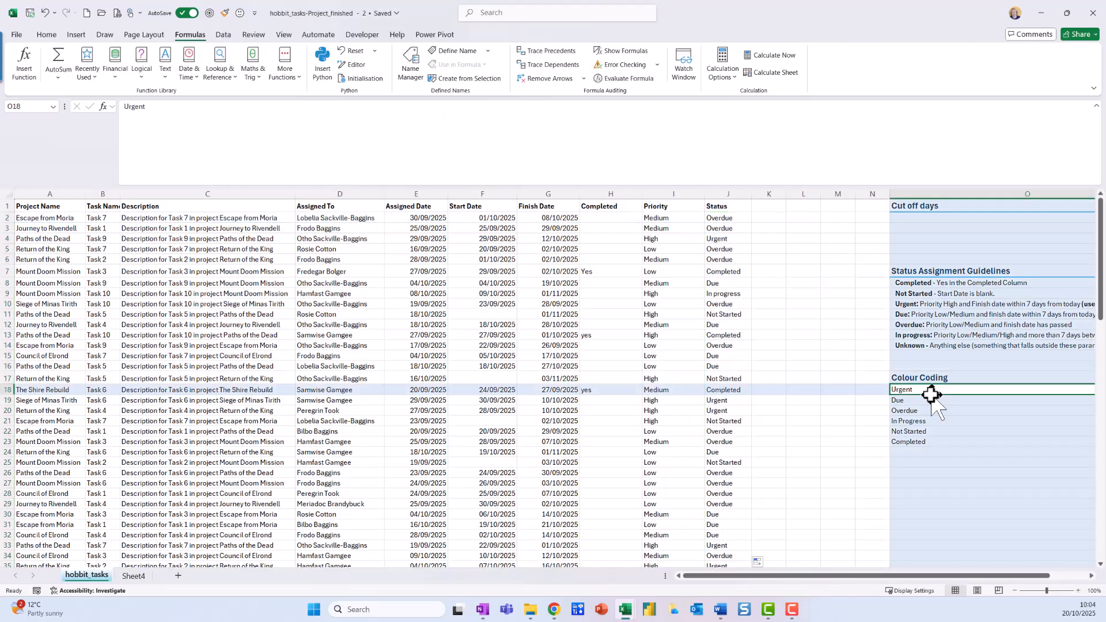
click(46, 35)
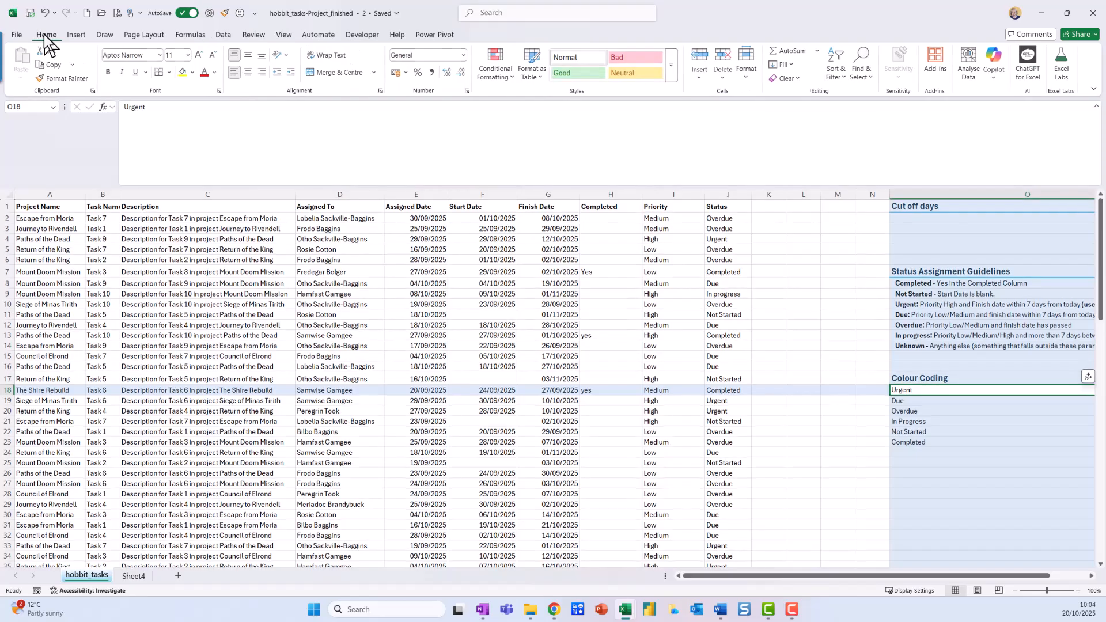
click(498, 75)
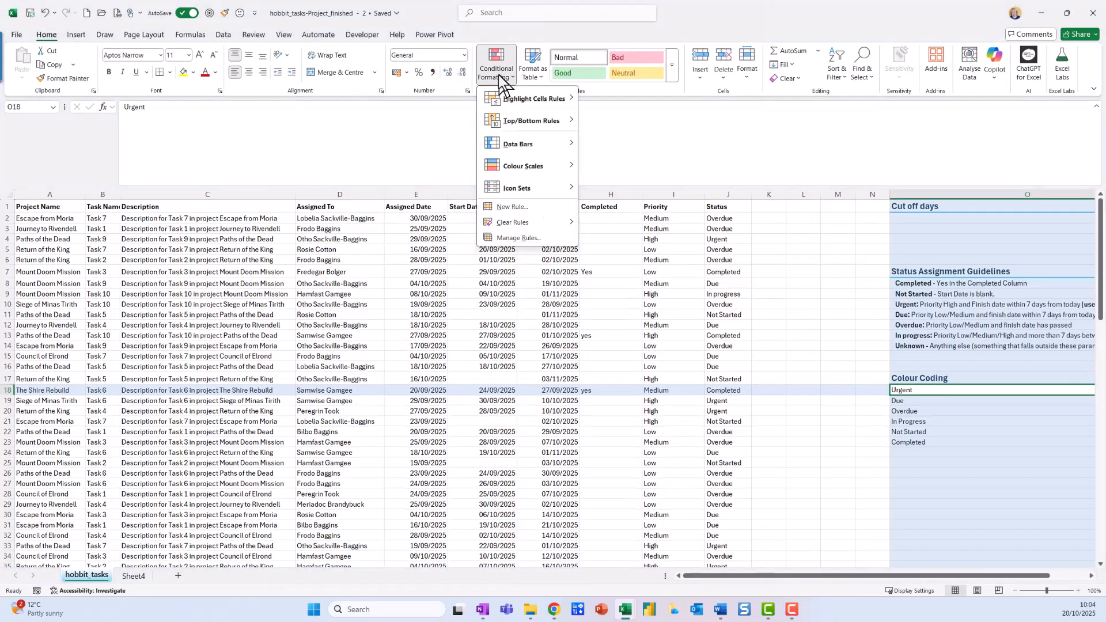
mouse_move(521, 99)
click(627, 161)
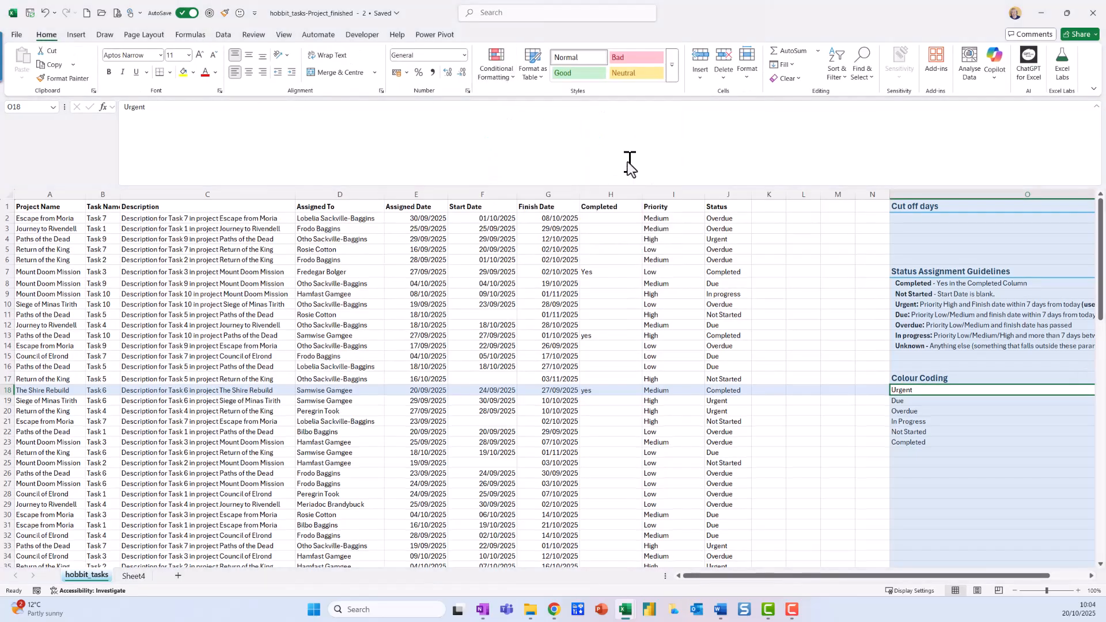
click(902, 390)
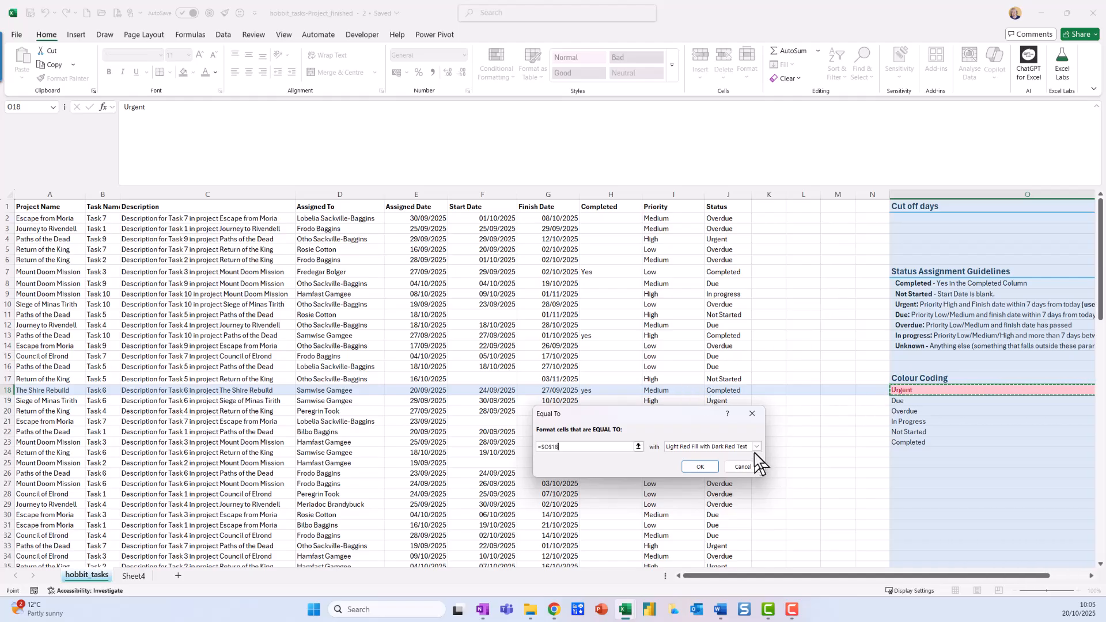
click(702, 467)
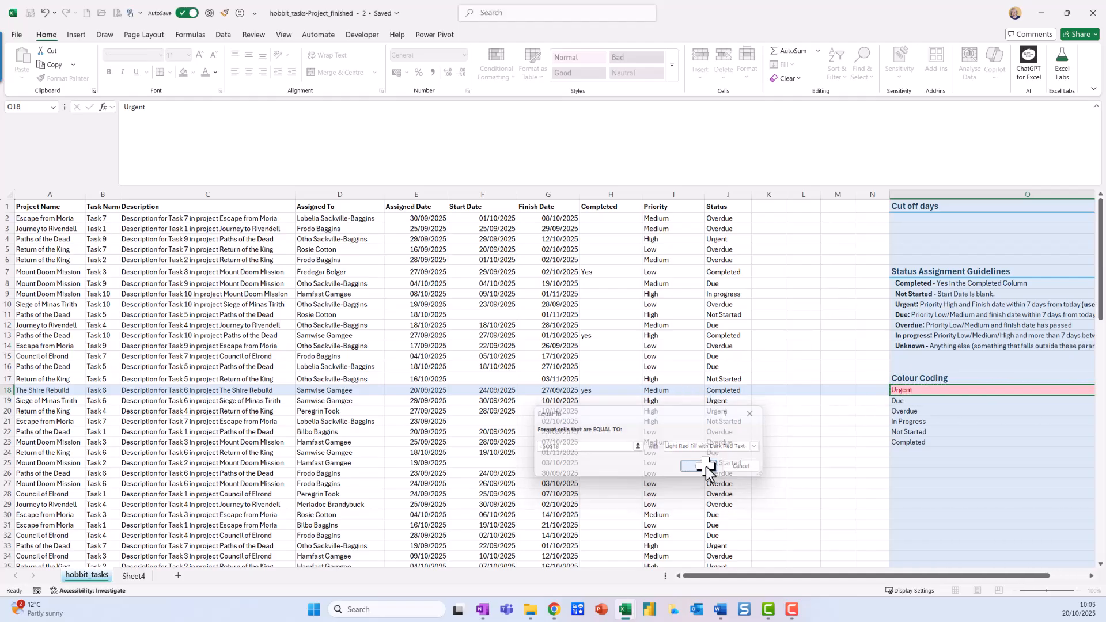
Step: Give the Due cell under Colour Coding an Equal To highlight rule referencing $O$19, with Yellow Fill with Dark Yellow Text
click(906, 401)
click(494, 72)
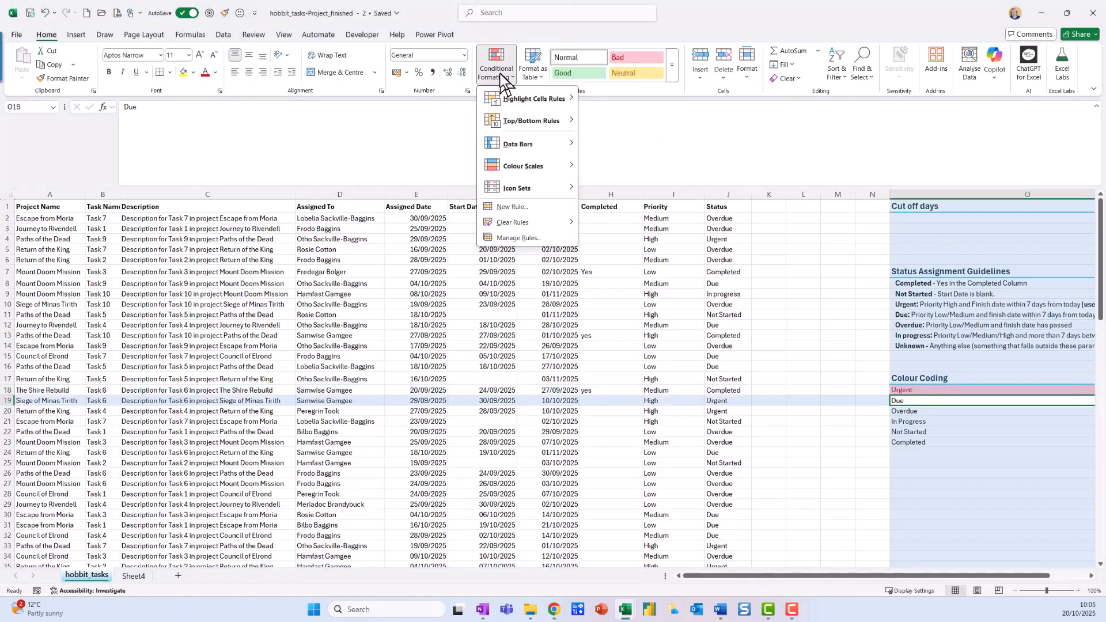
mouse_move(525, 99)
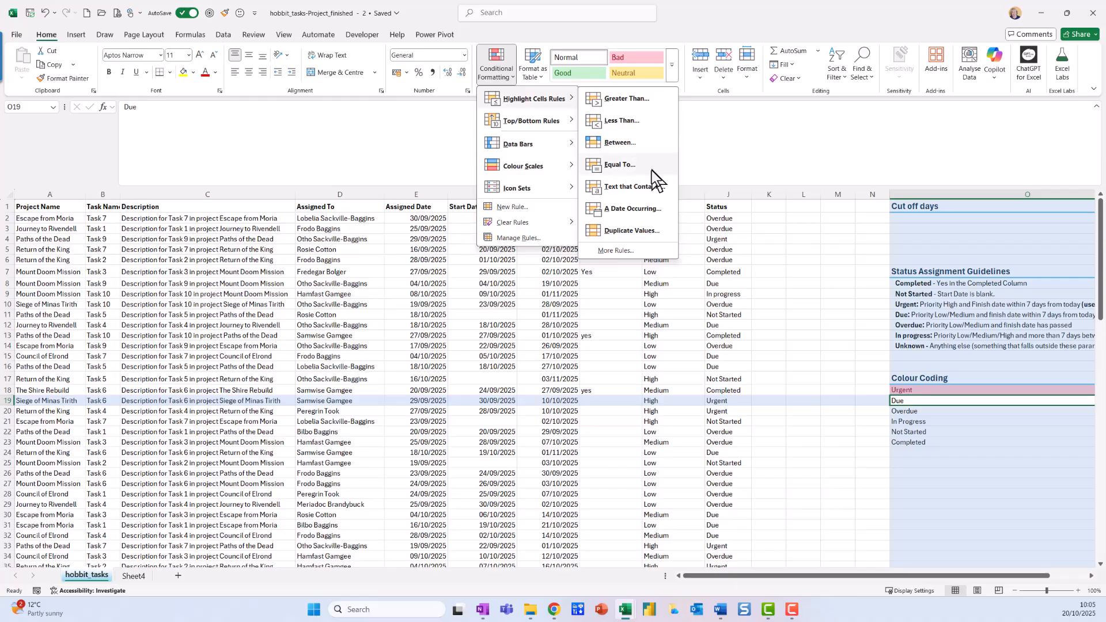
click(631, 161)
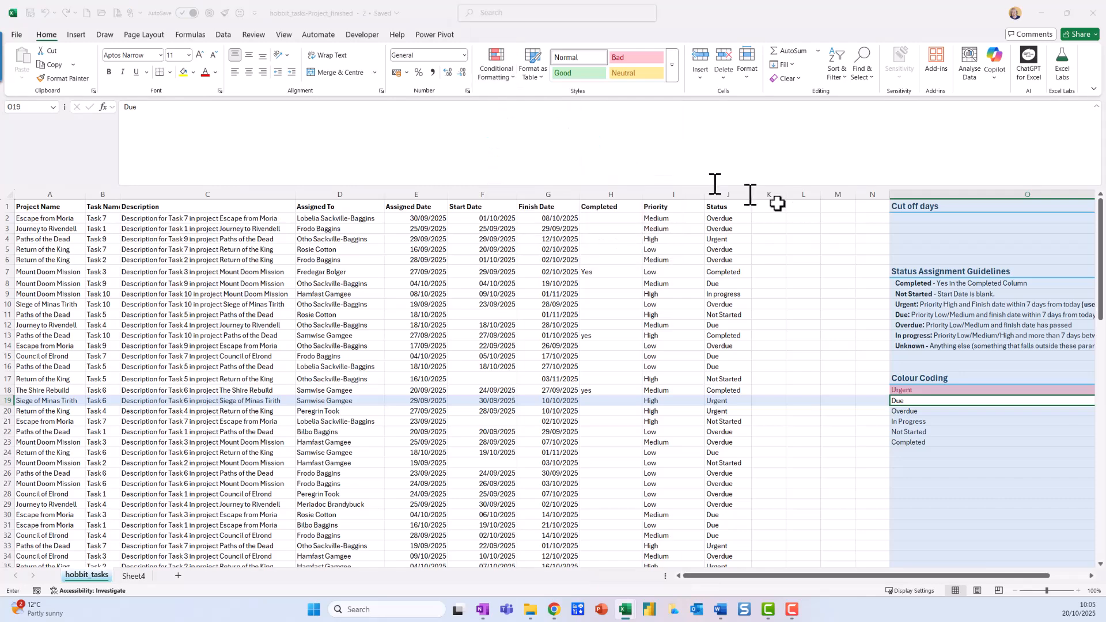
click(909, 403)
click(757, 447)
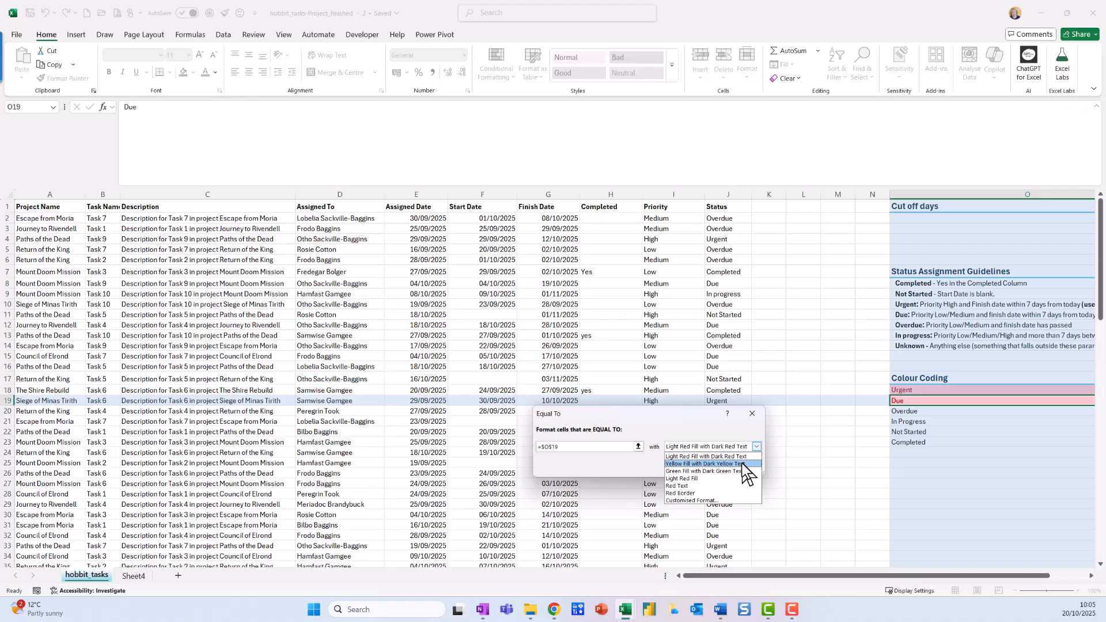
click(742, 464)
click(701, 467)
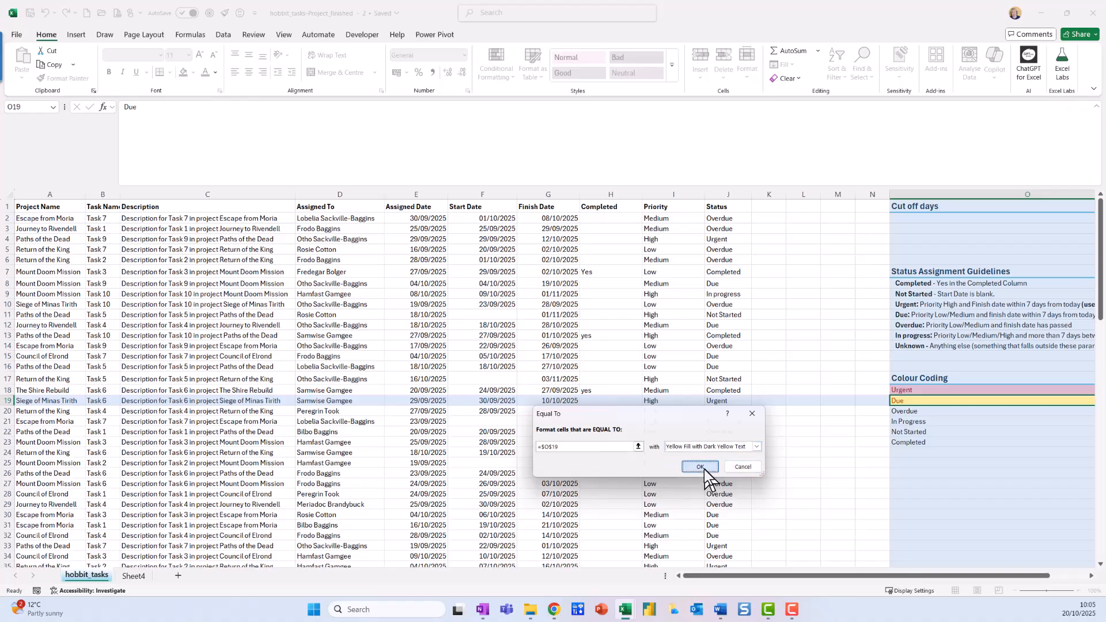
Step: Give the Overdue cell under Colour Coding an Equal To highlight rule referencing $O$20, with a customised light orange fill
click(923, 413)
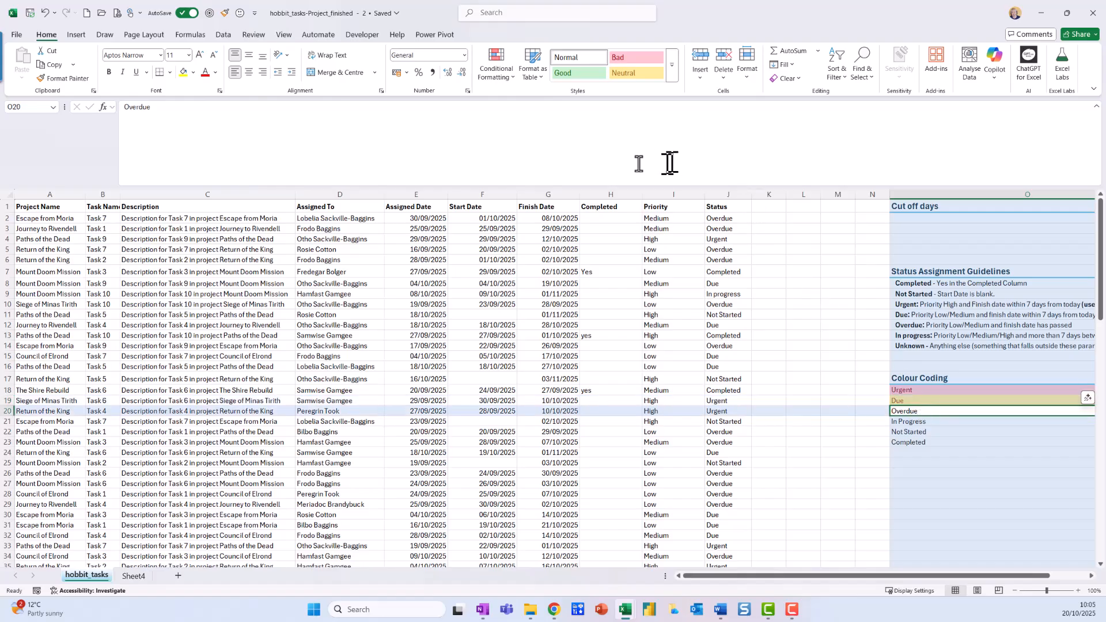
click(513, 78)
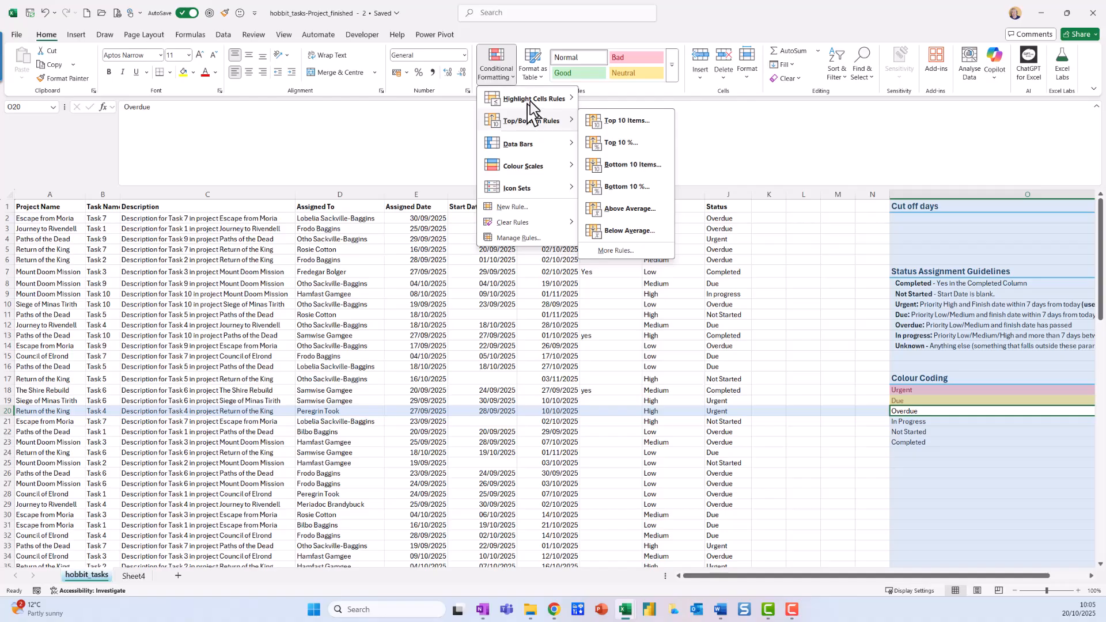
click(646, 162)
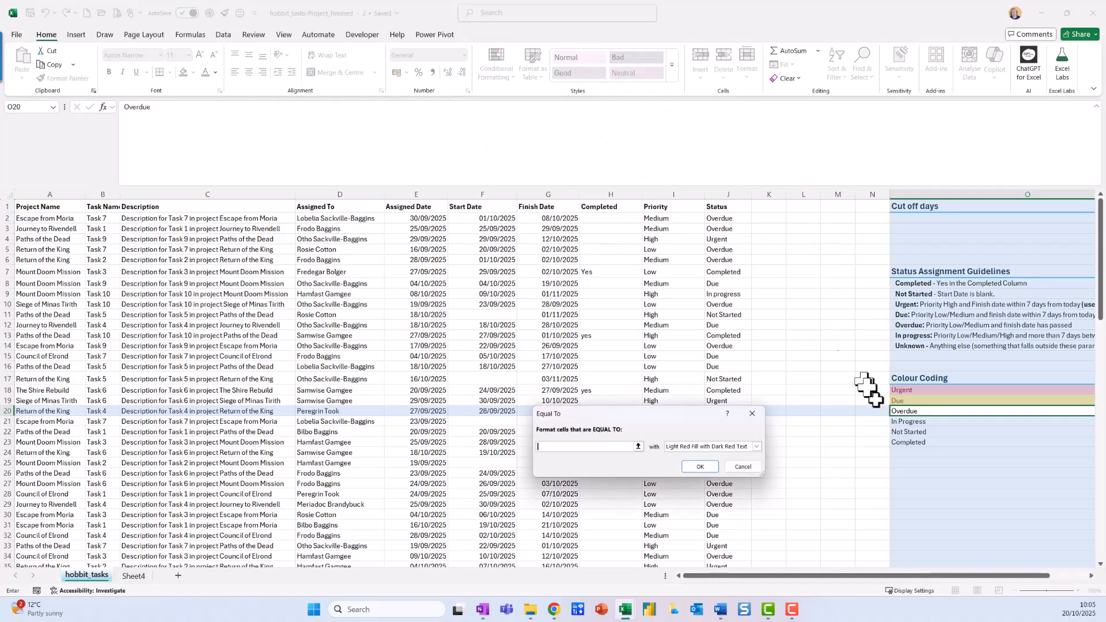
click(900, 411)
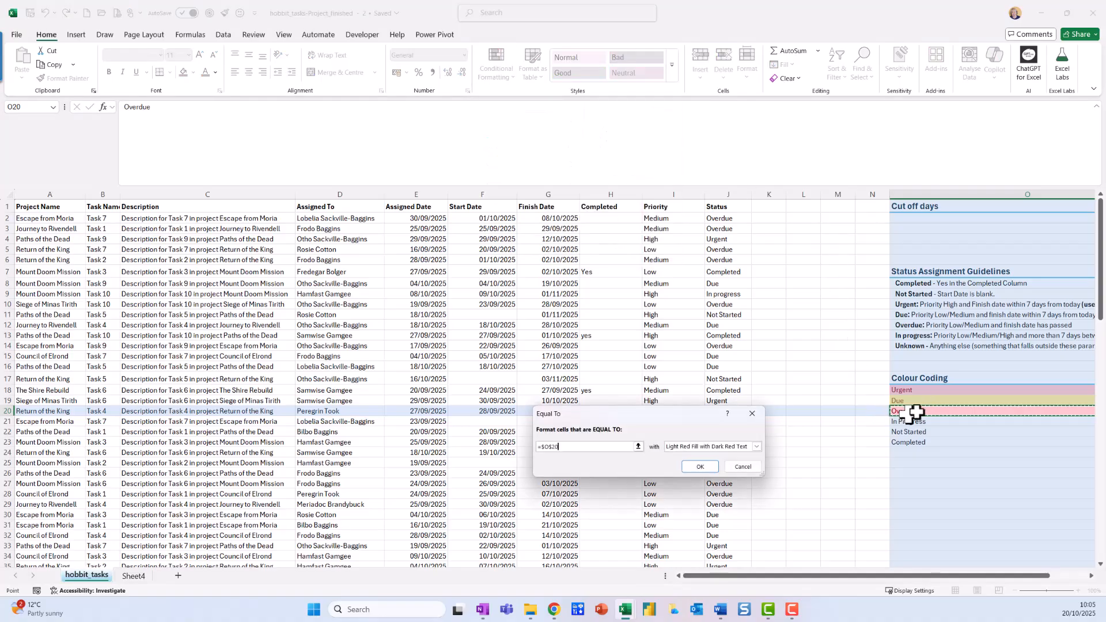
click(756, 447)
click(719, 499)
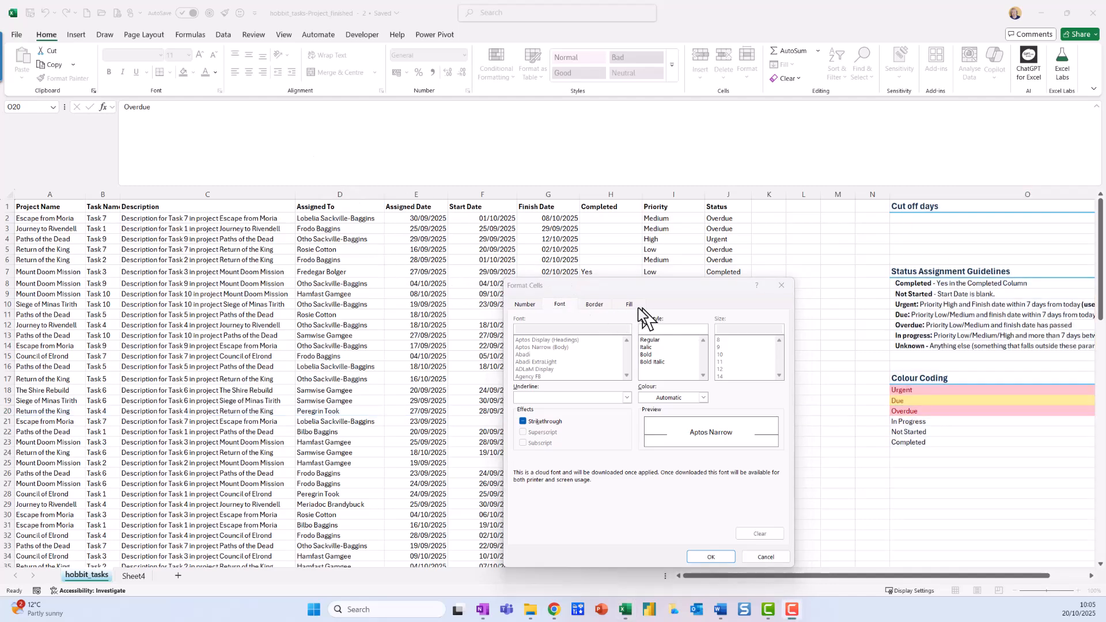
click(631, 305)
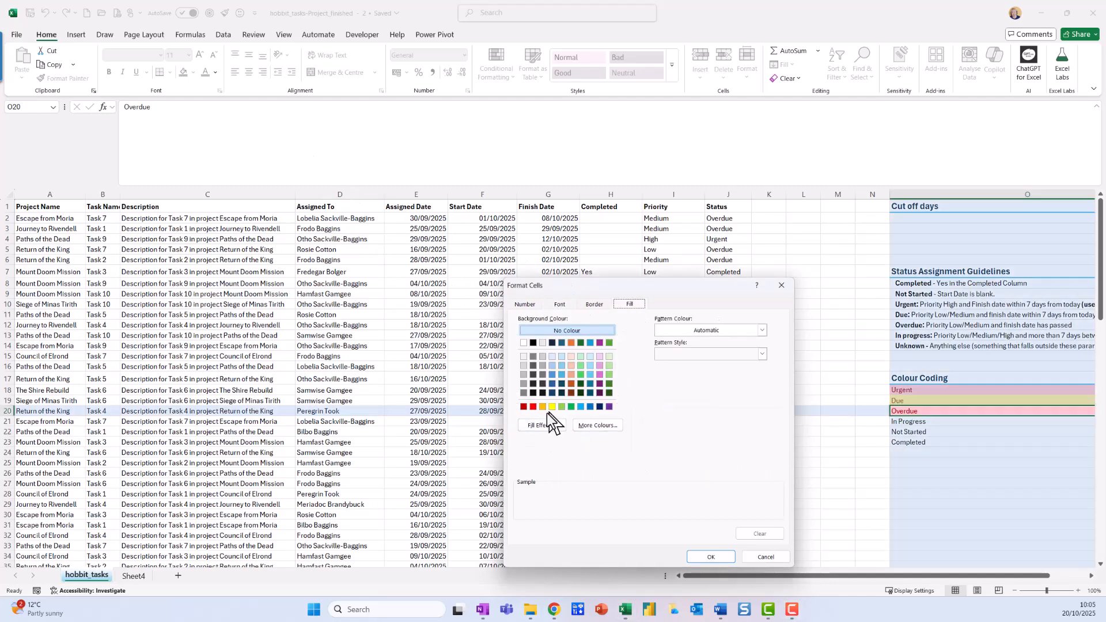
click(572, 375)
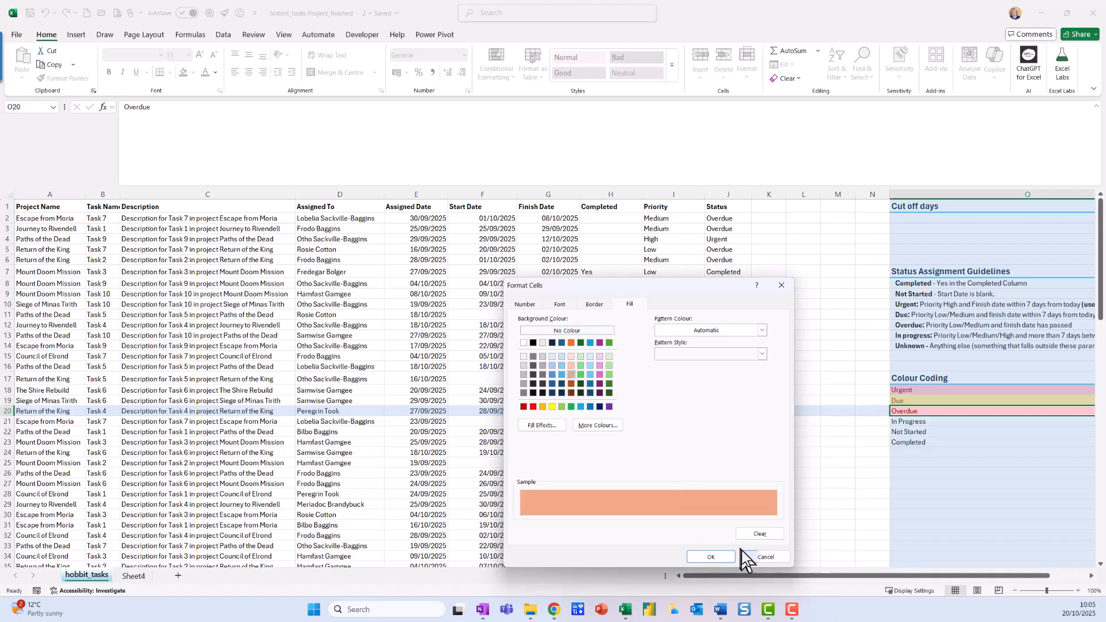
click(710, 557)
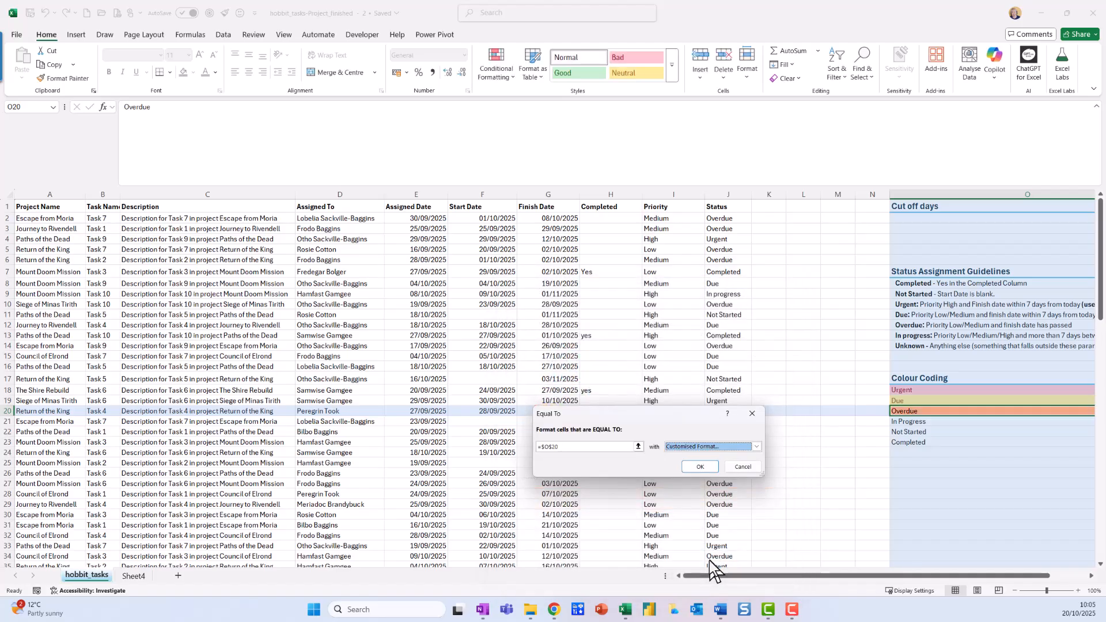
click(704, 466)
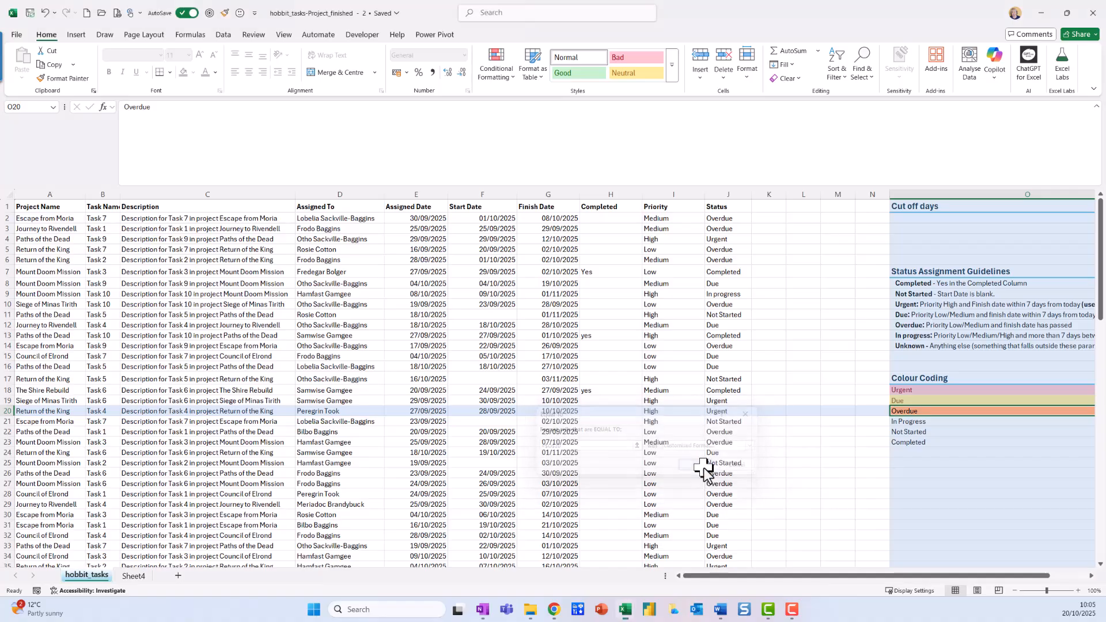
Step: Give the In Progress cell under Colour Coding an Equal To highlight rule referencing $O$21, with a customised light green fill
click(943, 422)
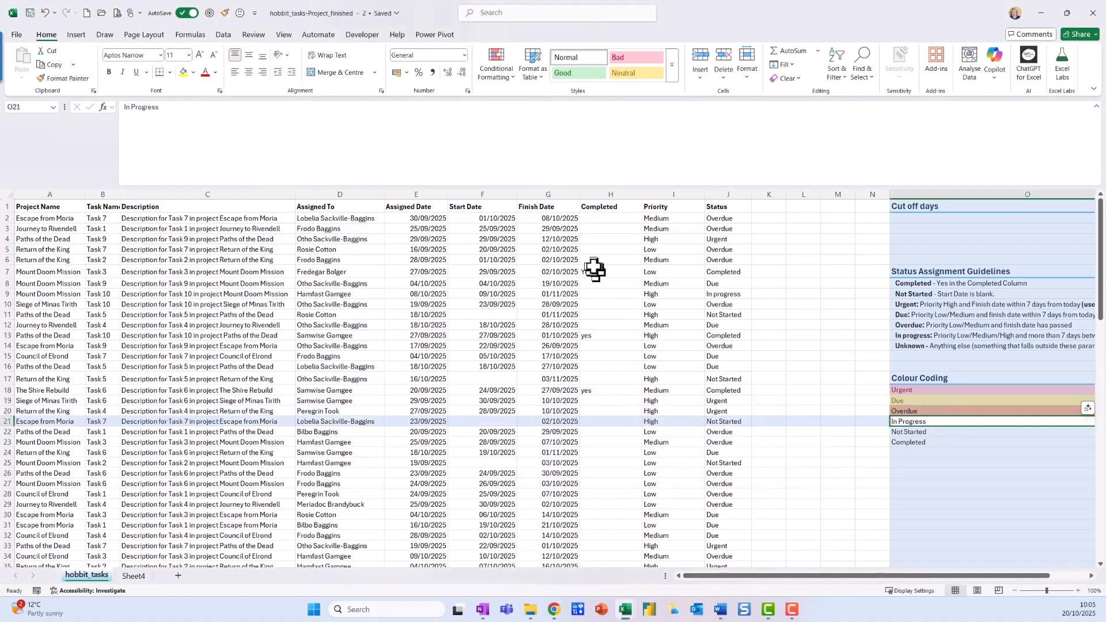
click(499, 76)
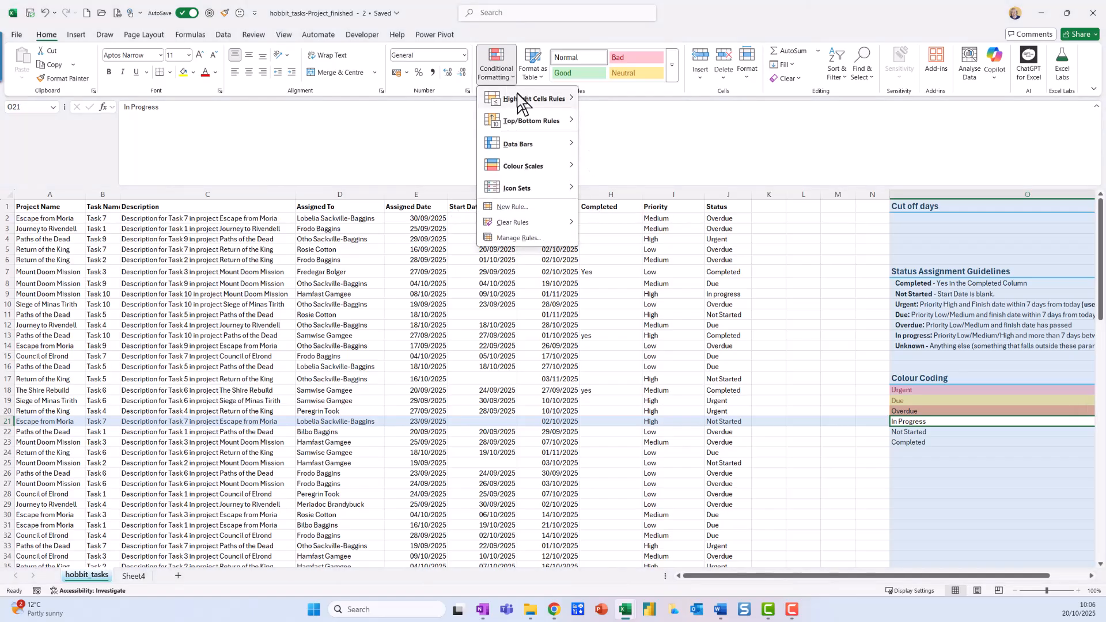
mouse_move(517, 95)
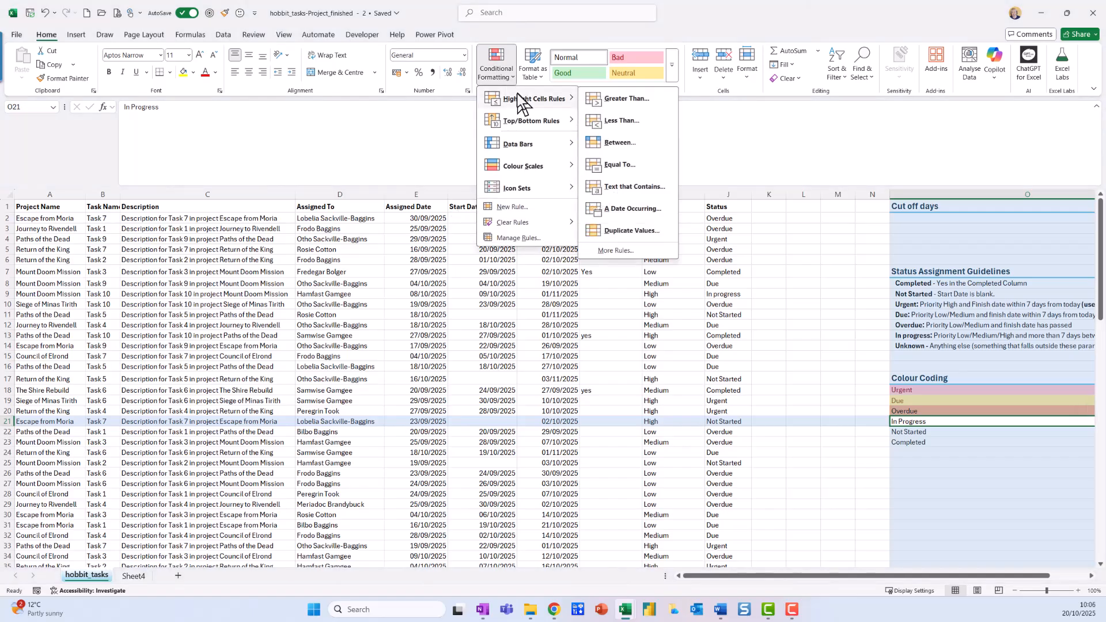
click(634, 158)
click(910, 422)
click(757, 447)
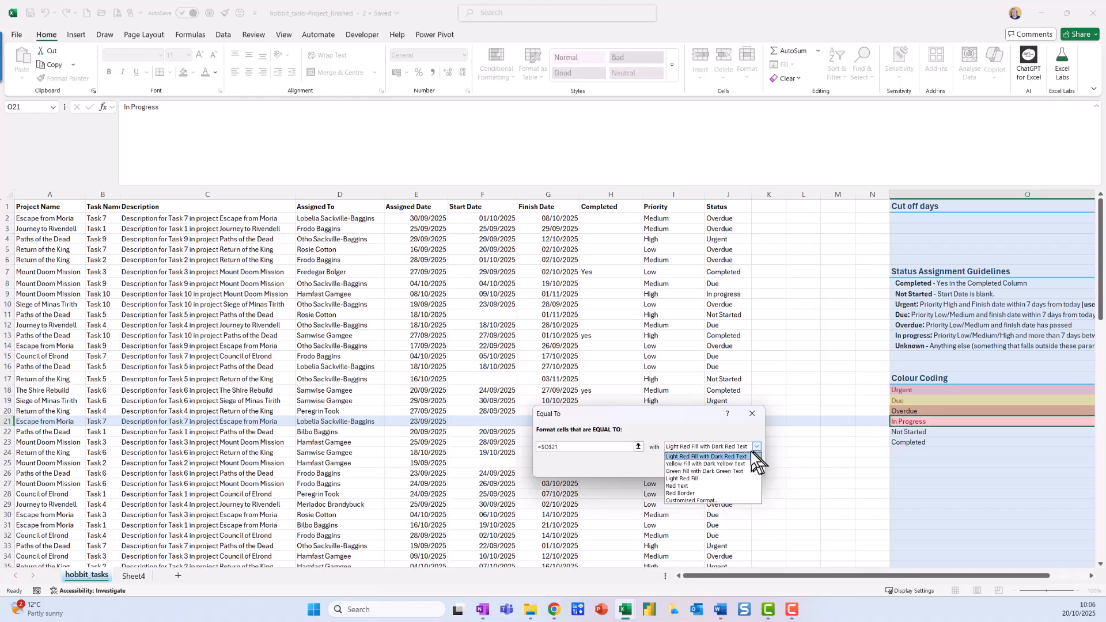
click(709, 502)
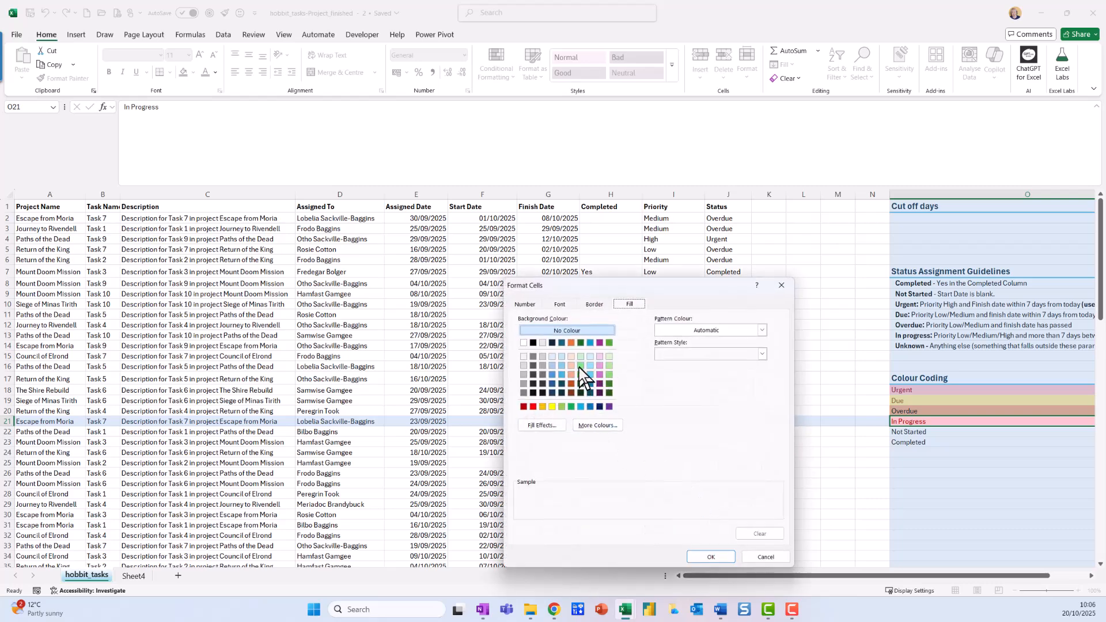
click(580, 356)
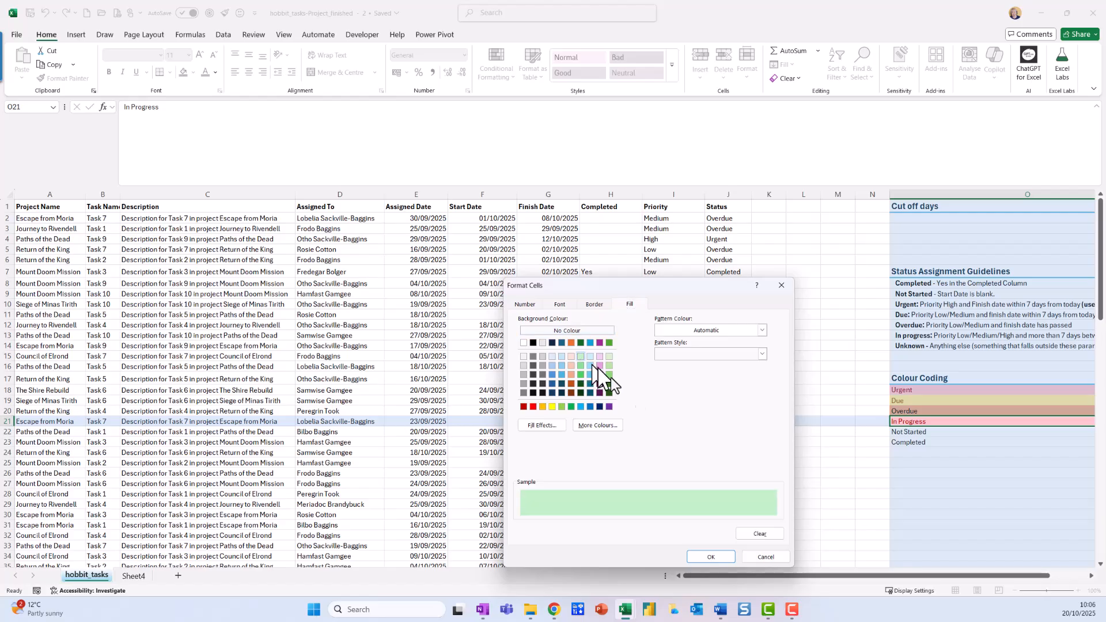
click(711, 555)
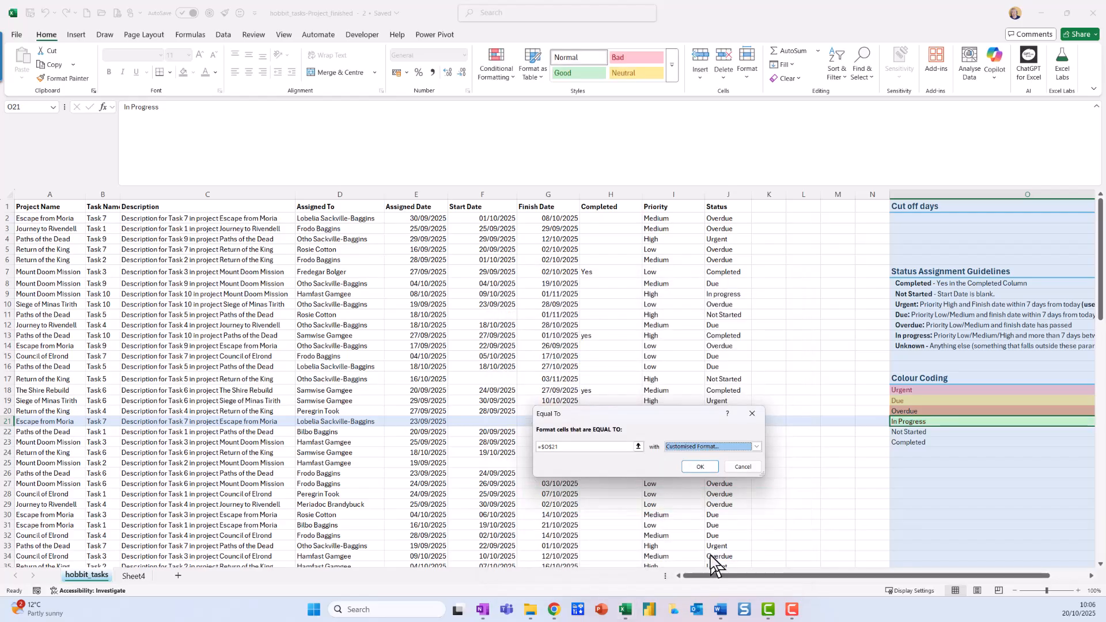
click(699, 469)
Step: Set up an Equal To highlight rule for the Not Started cell under Colour Coding, referencing $O$22, with a customised pale blue fill
click(939, 432)
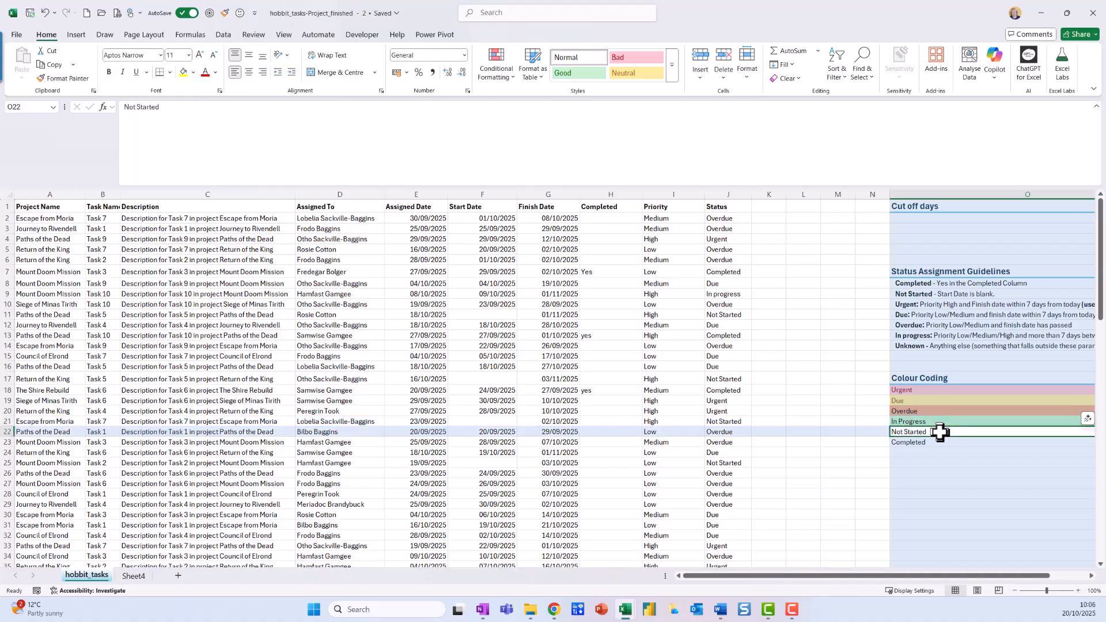
click(512, 78)
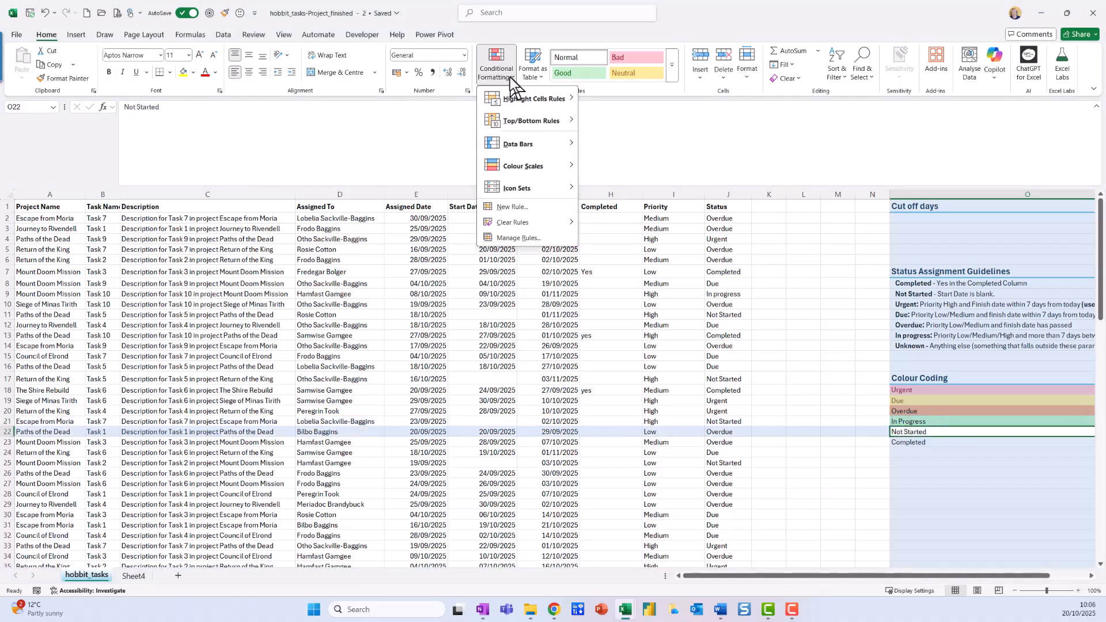
mouse_move(521, 106)
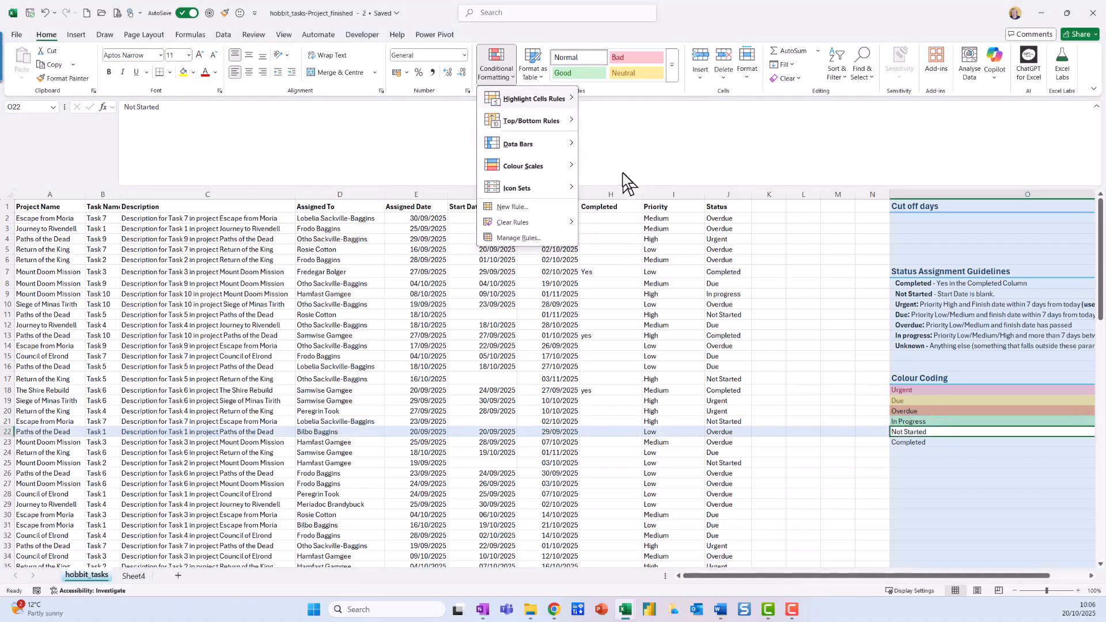
click(617, 166)
click(917, 433)
click(757, 447)
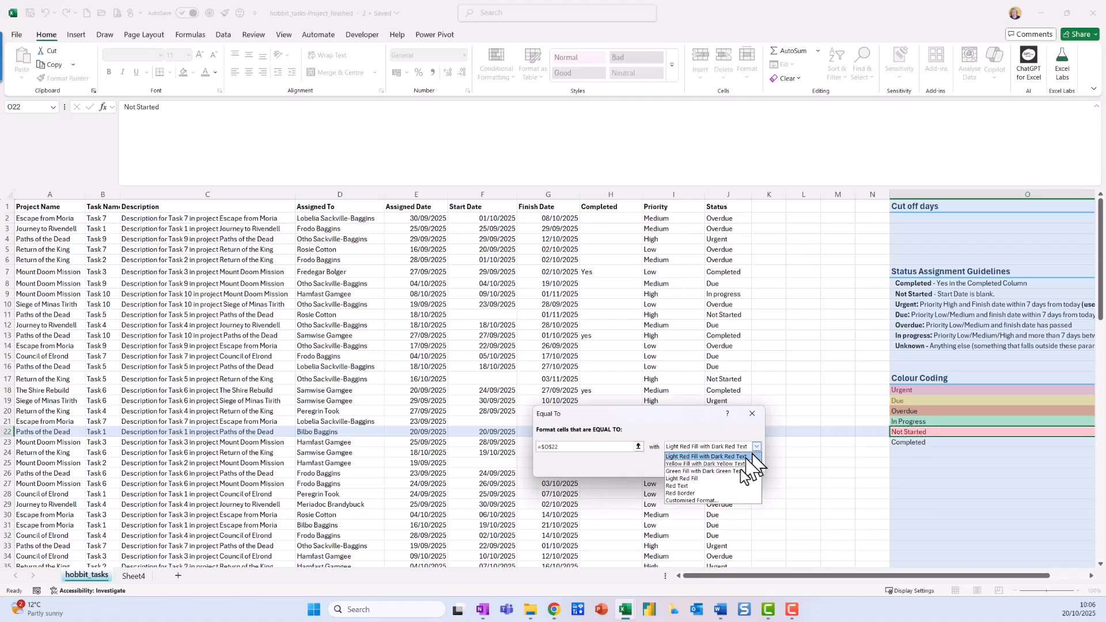
click(727, 499)
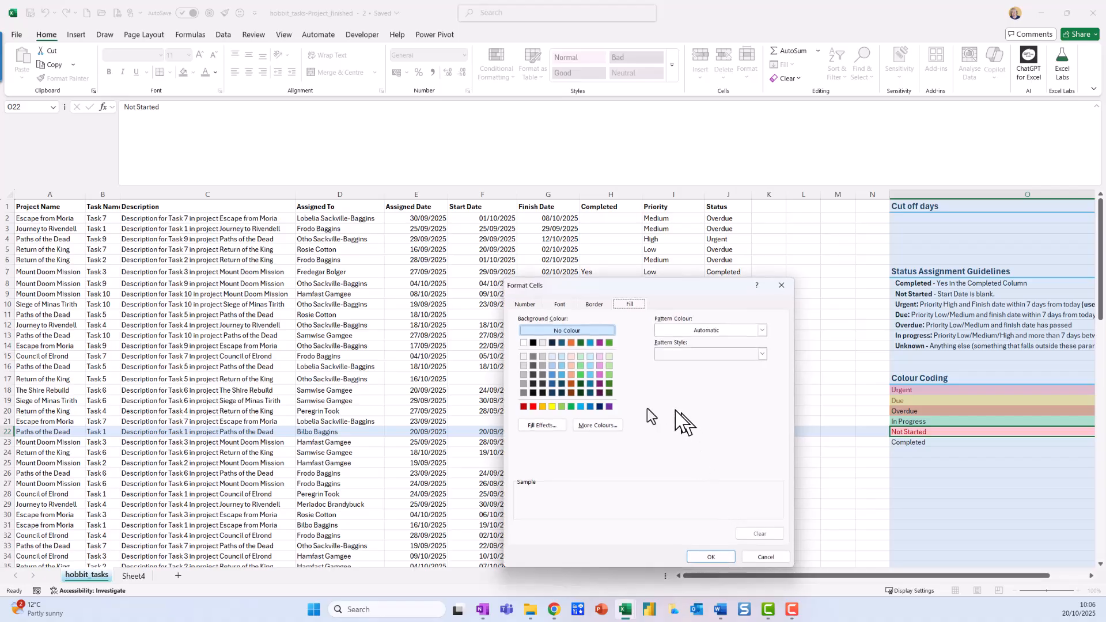
click(589, 356)
click(723, 557)
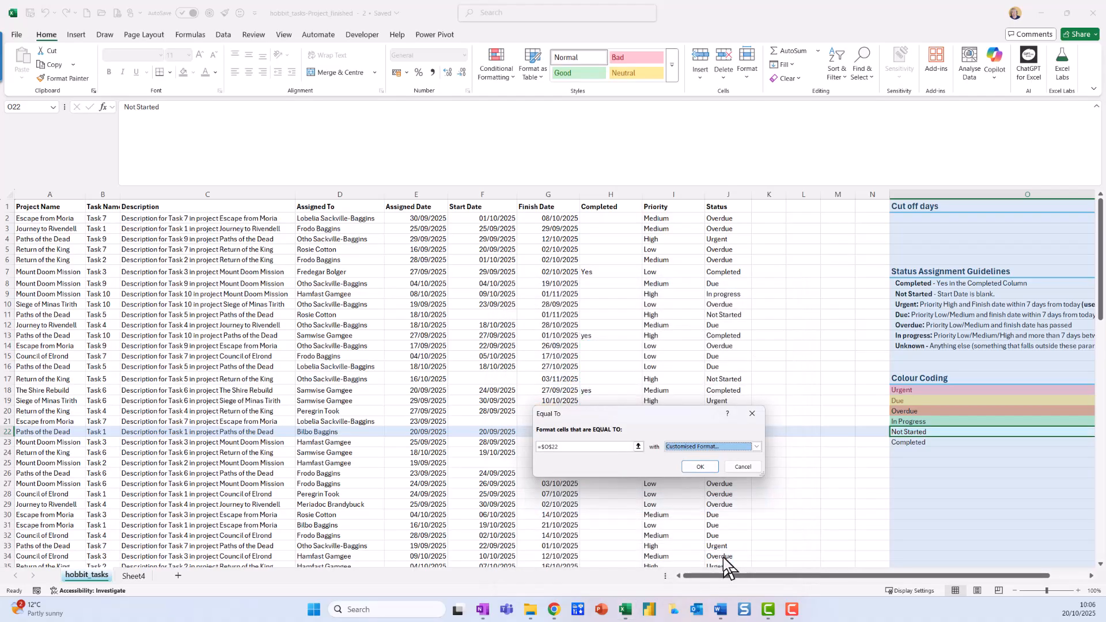
Step: Change the Not Started rule's customised fill to a stronger medium blue and apply the rule
click(756, 446)
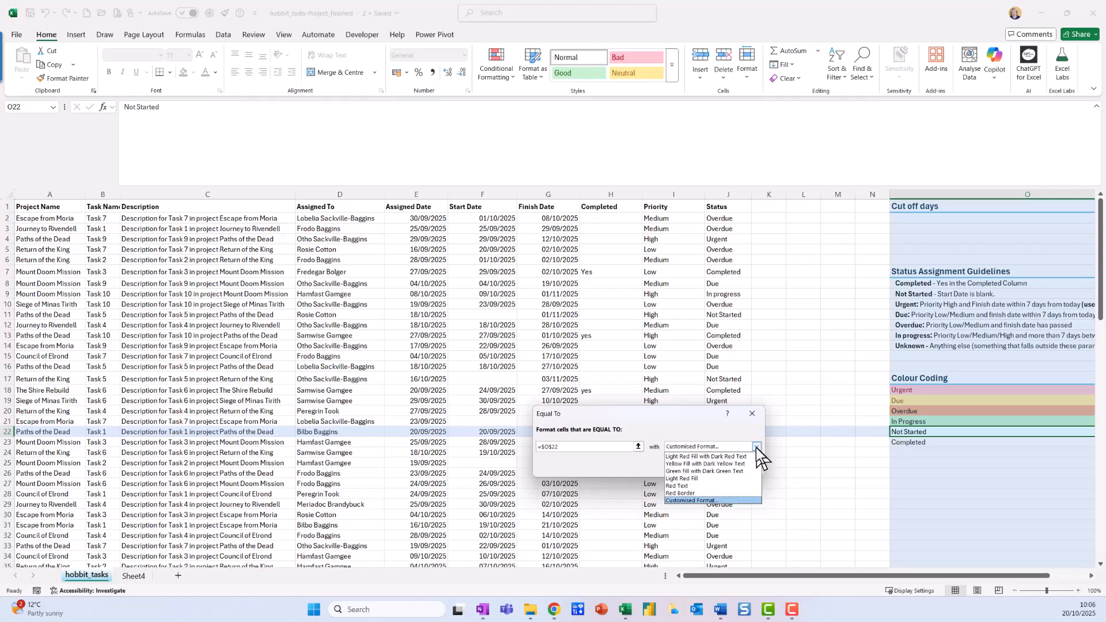
click(728, 500)
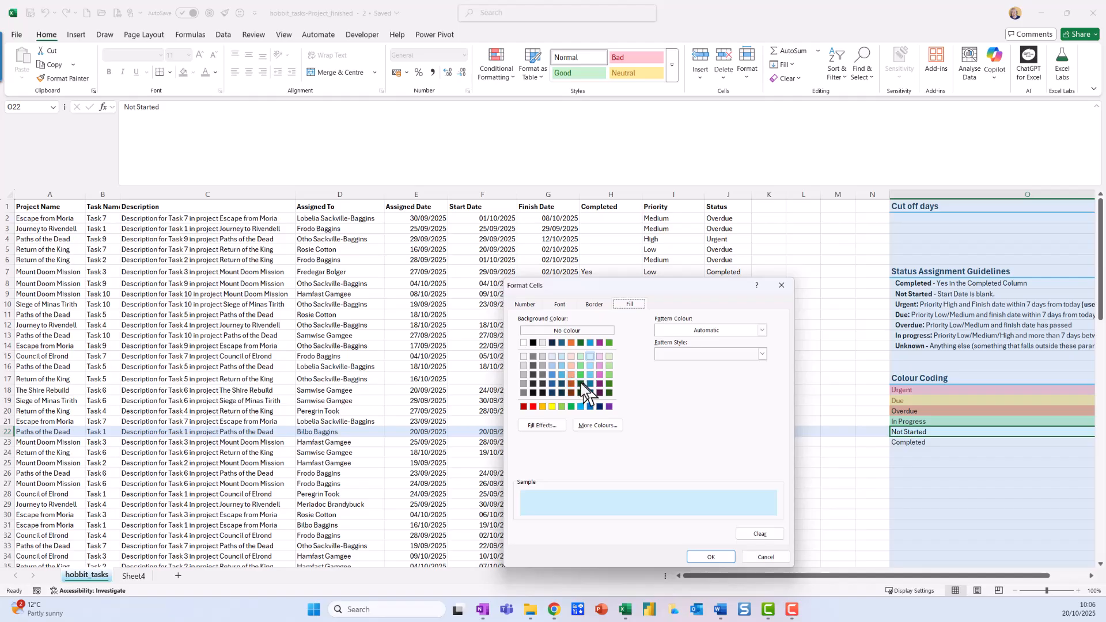
click(555, 373)
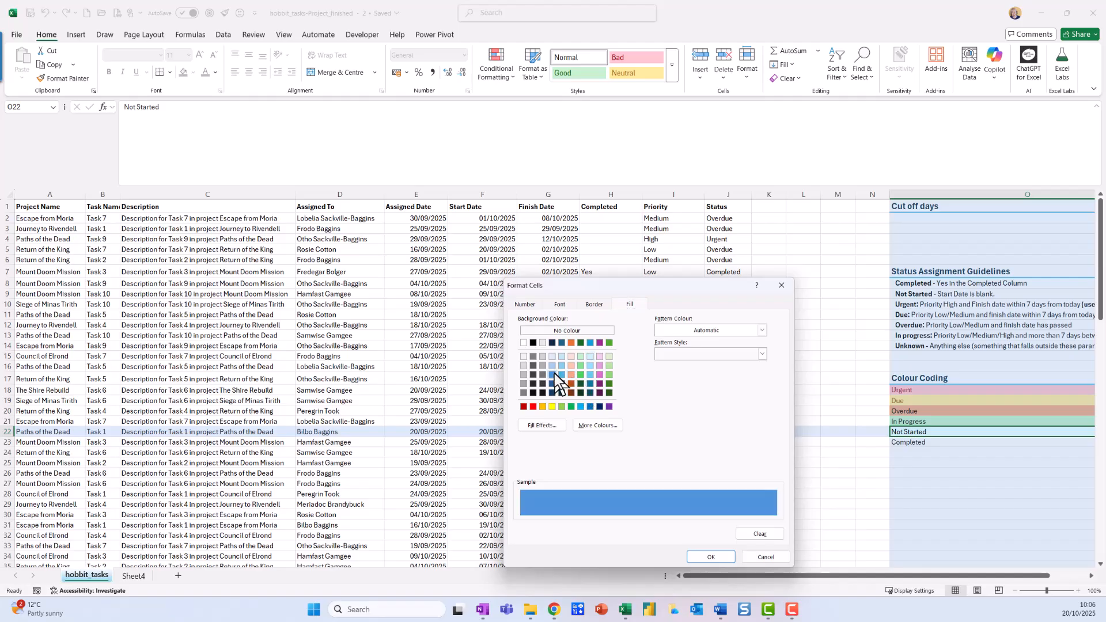
click(711, 557)
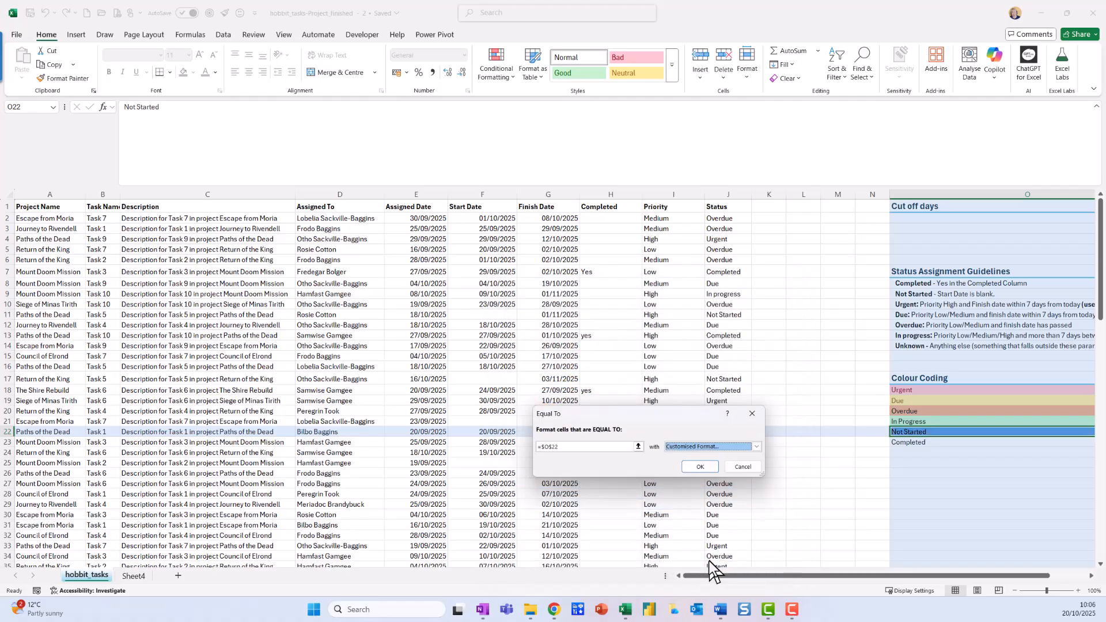
click(702, 467)
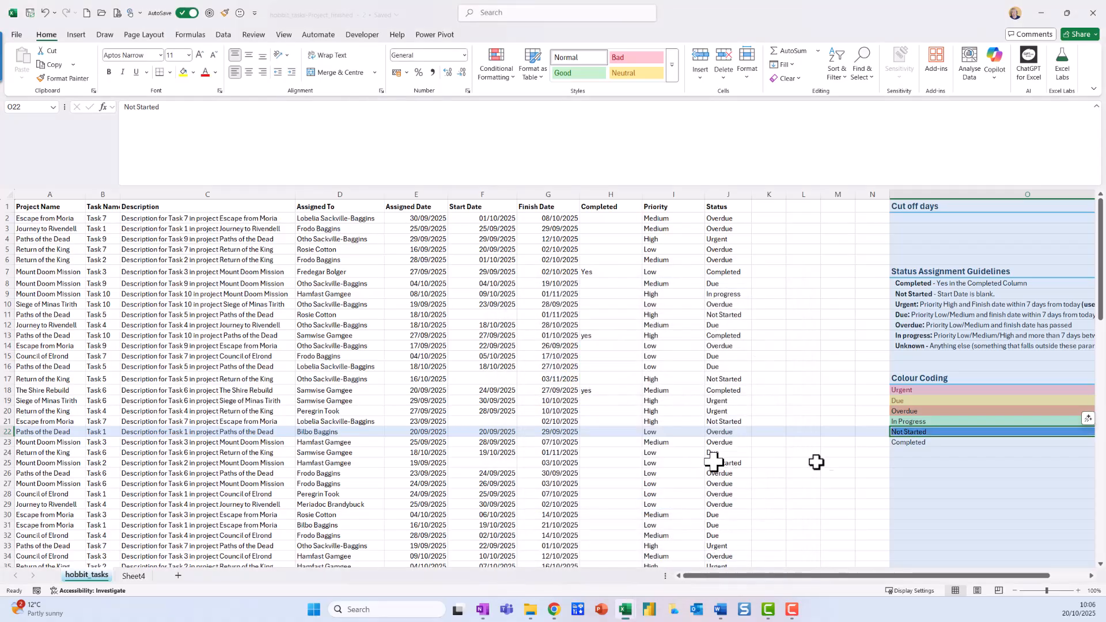
Step: Start an Equal To highlight rule for the Completed cell under Colour Coding, referencing $O$23
click(905, 449)
click(906, 441)
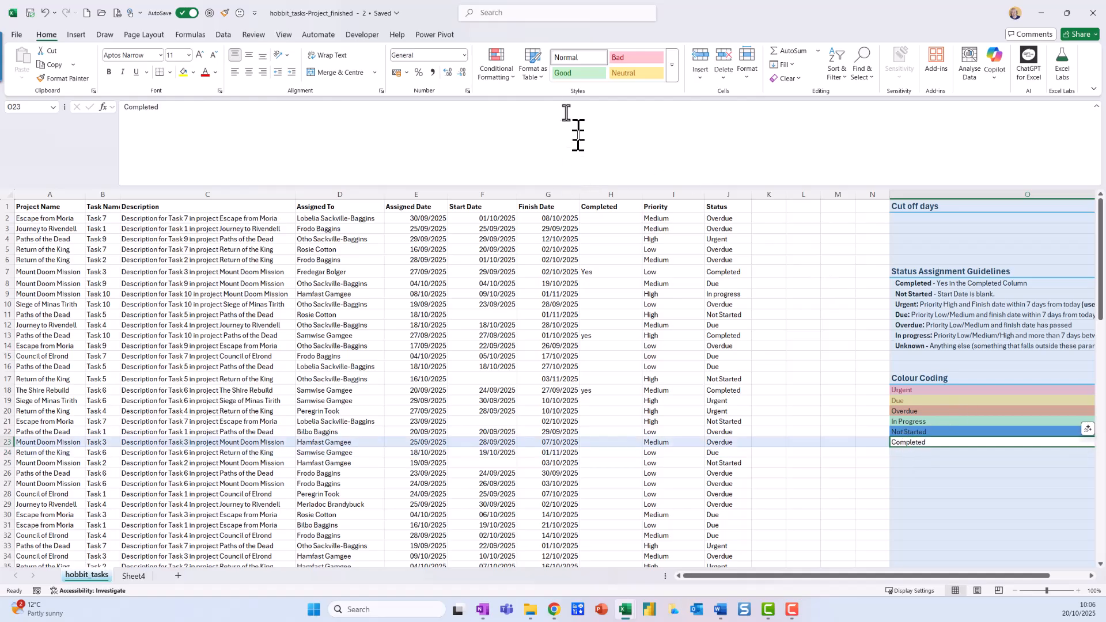
click(497, 73)
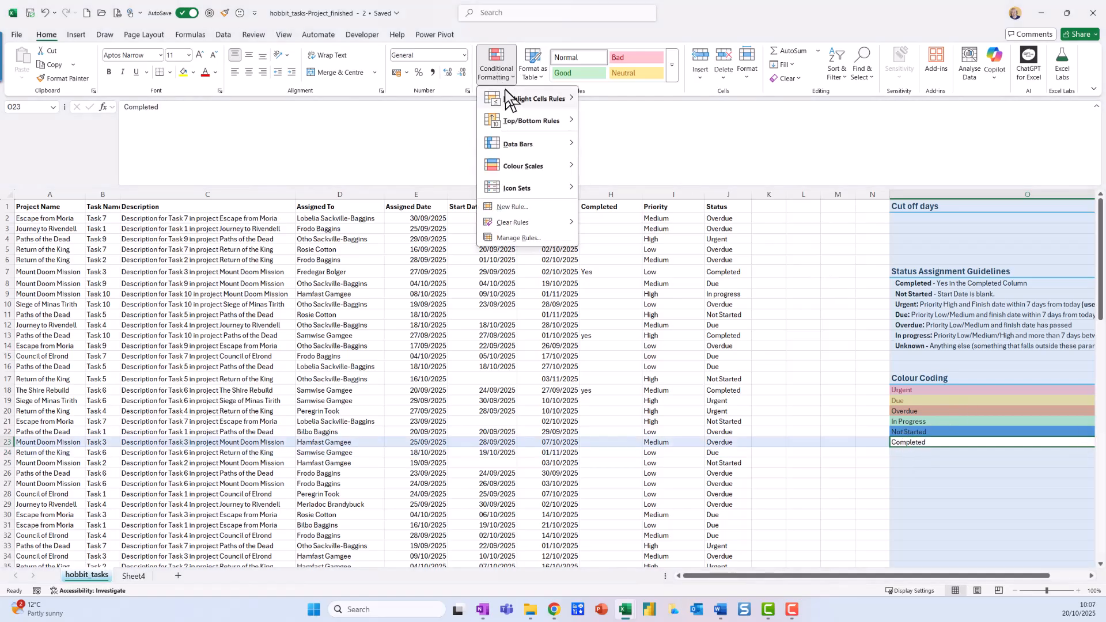
mouse_move(521, 99)
click(631, 164)
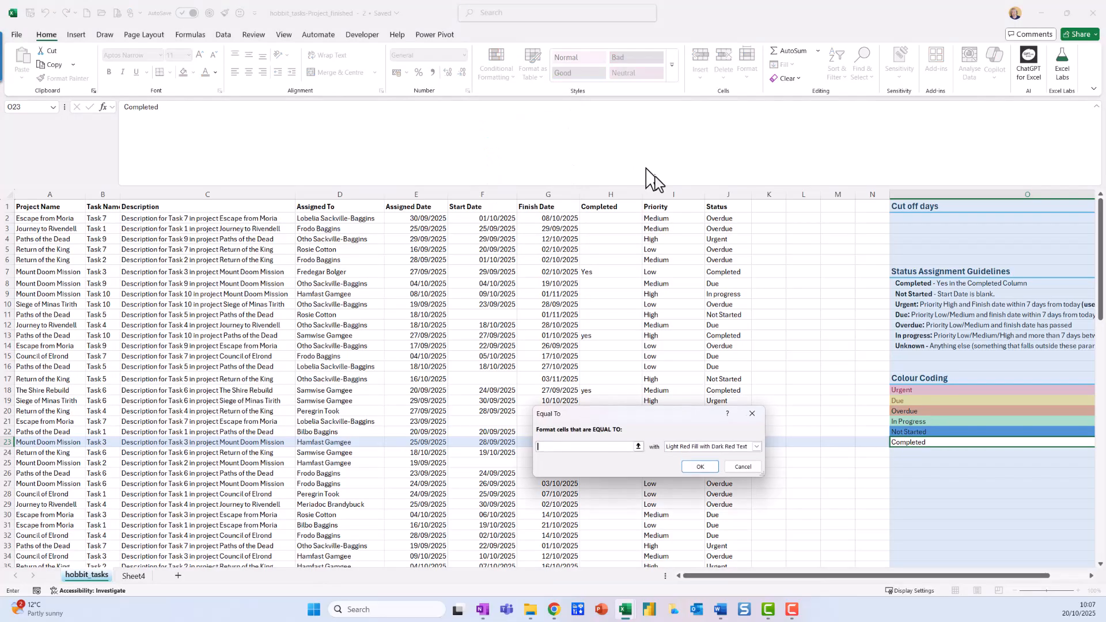
click(757, 447)
click(591, 453)
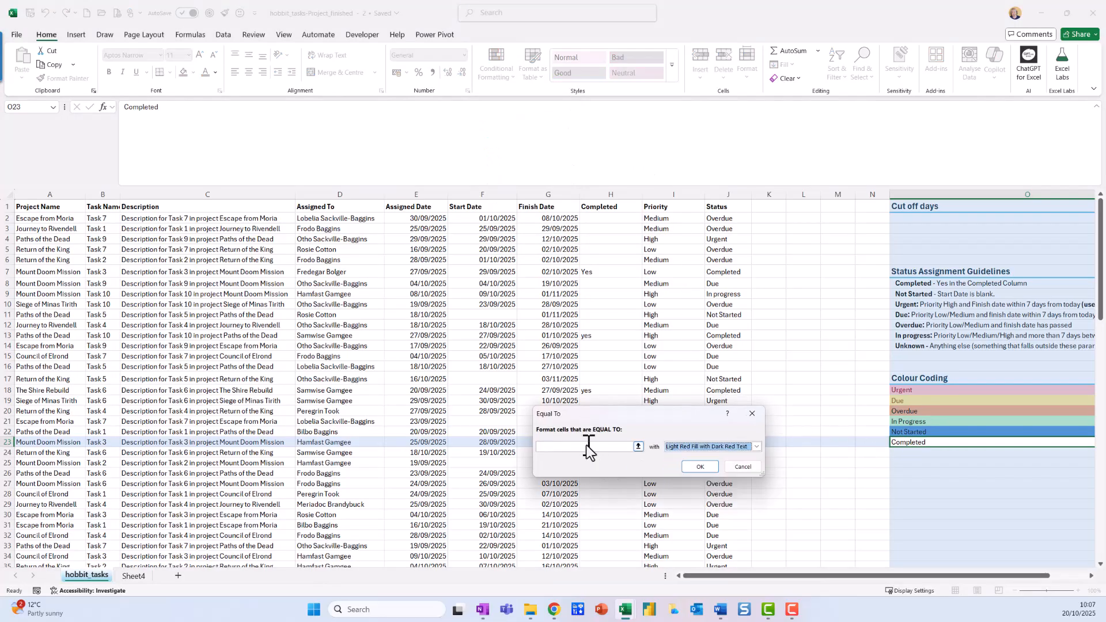
click(581, 447)
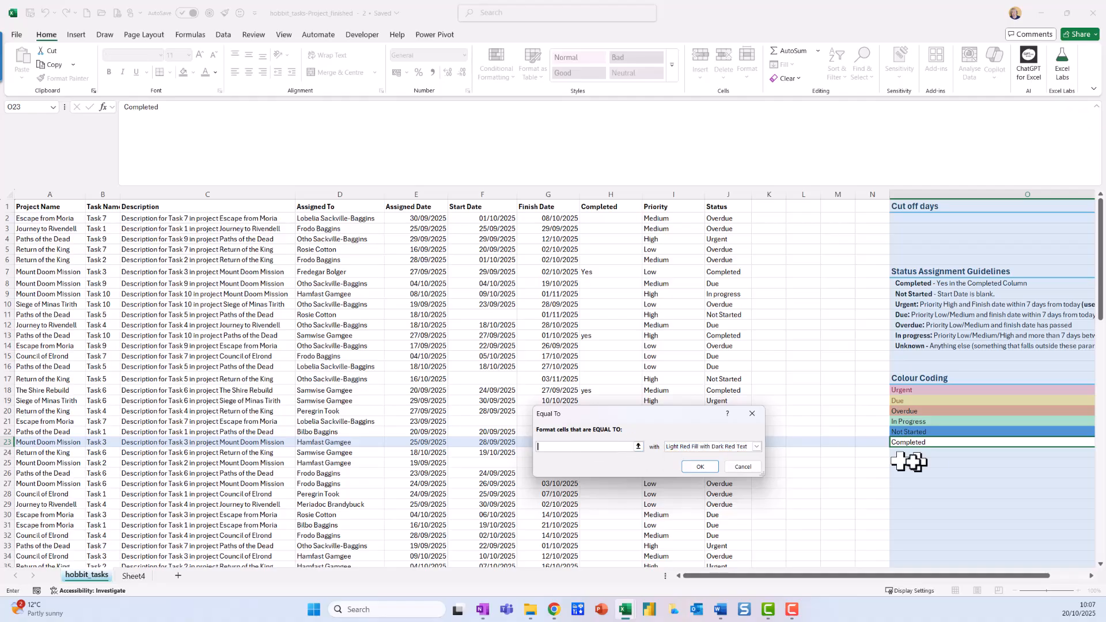
click(937, 451)
click(937, 441)
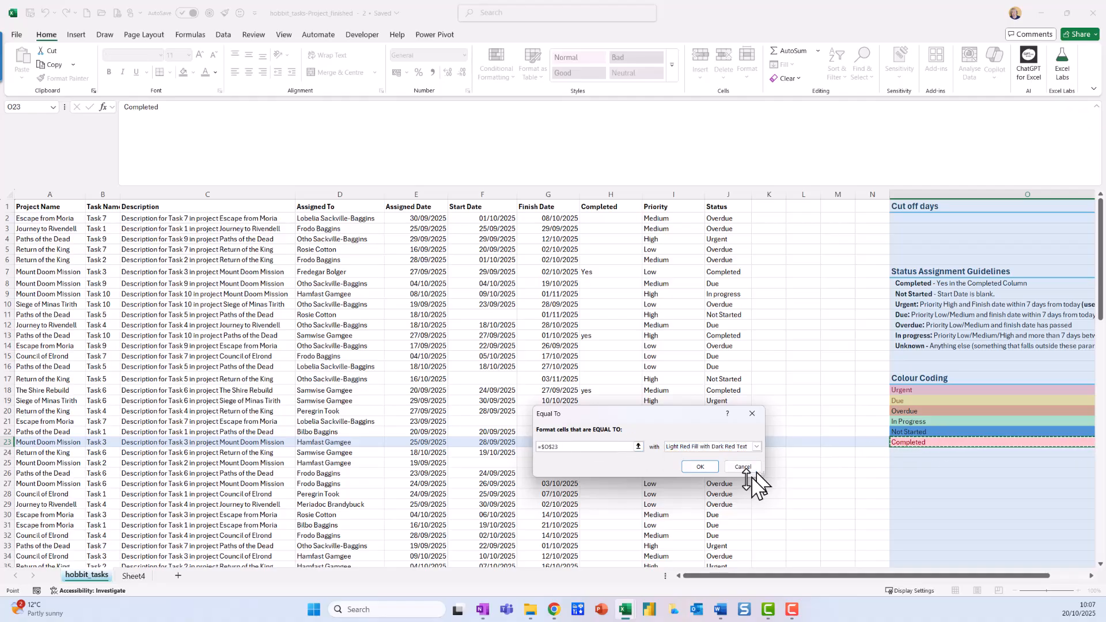
Step: Give the Completed rule a customised fill in the standard light green and apply it
click(756, 447)
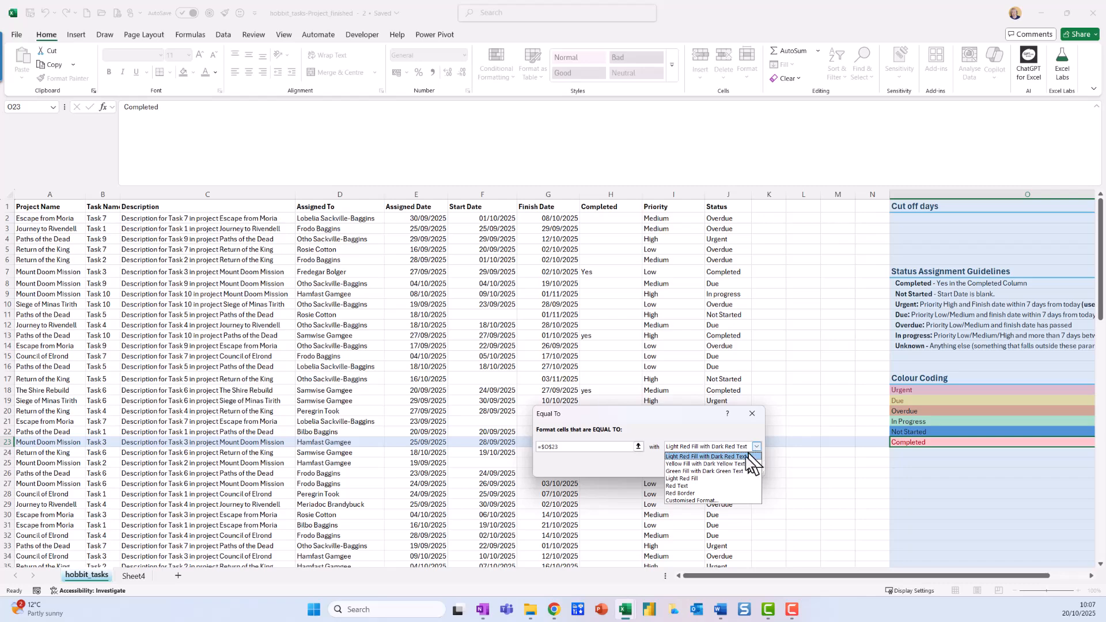
click(727, 500)
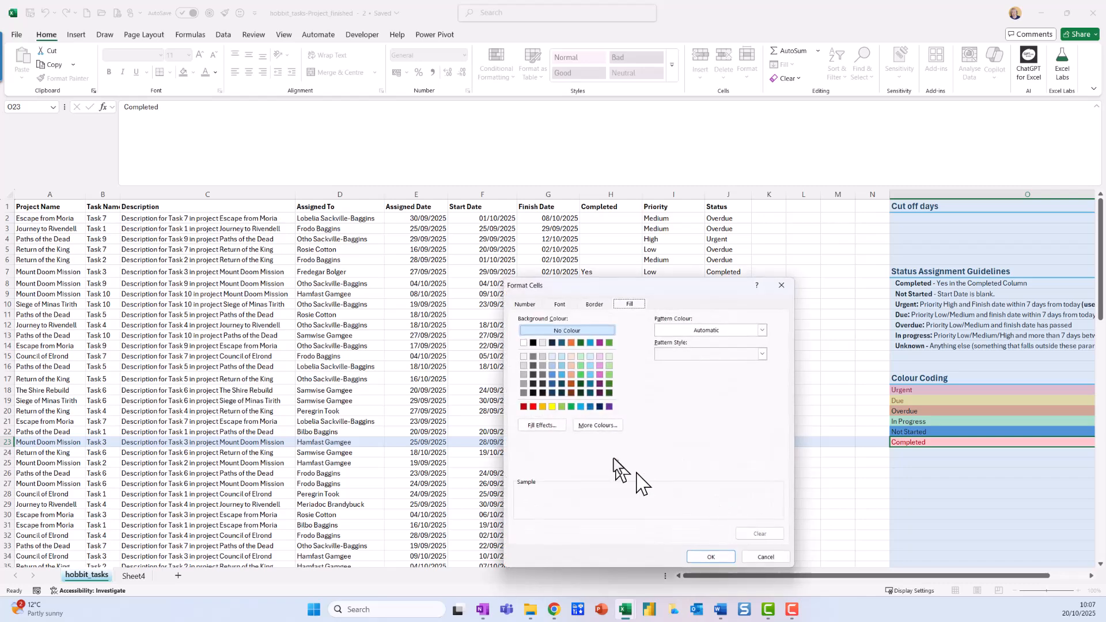
click(563, 407)
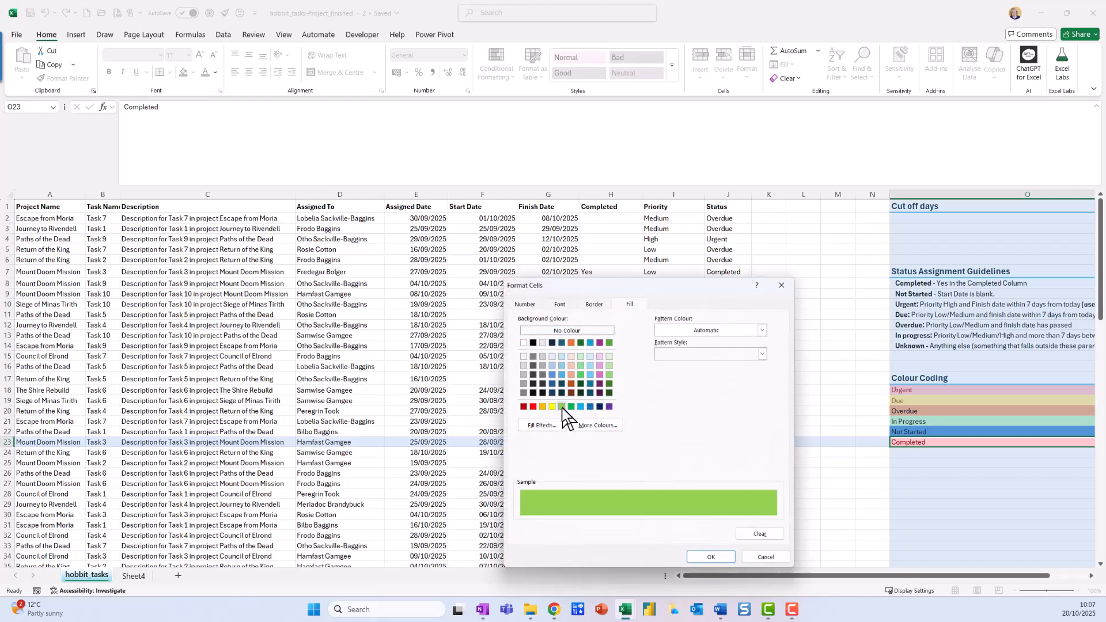
click(730, 558)
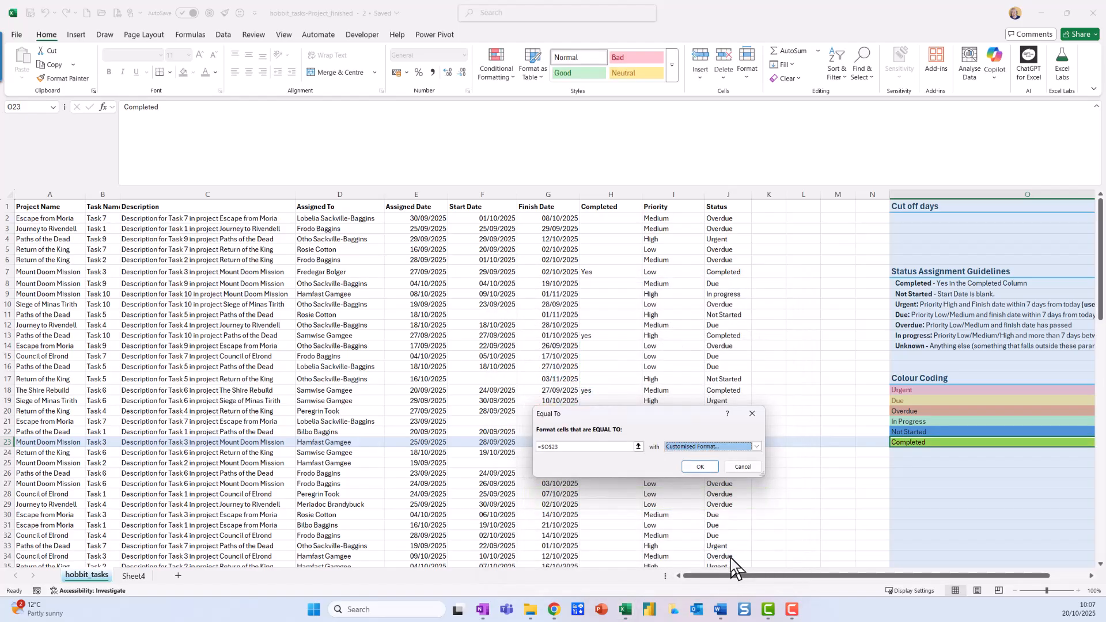
click(703, 466)
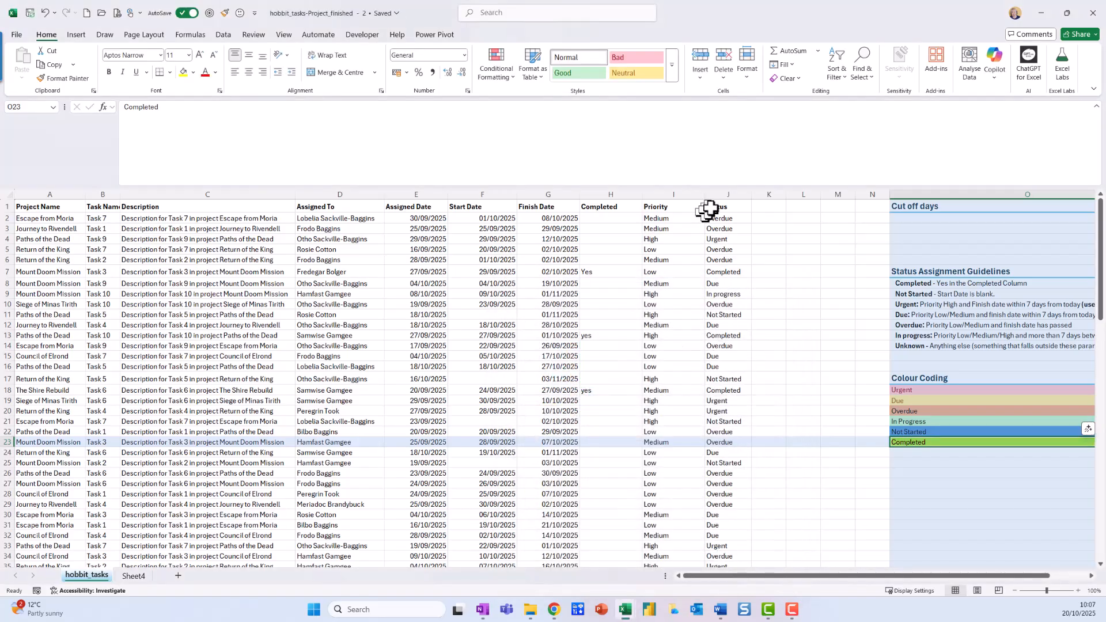
Step: Highlight Status column cells equal to $O$18 (Urgent) with Light Red Fill with Dark Red Text
click(731, 187)
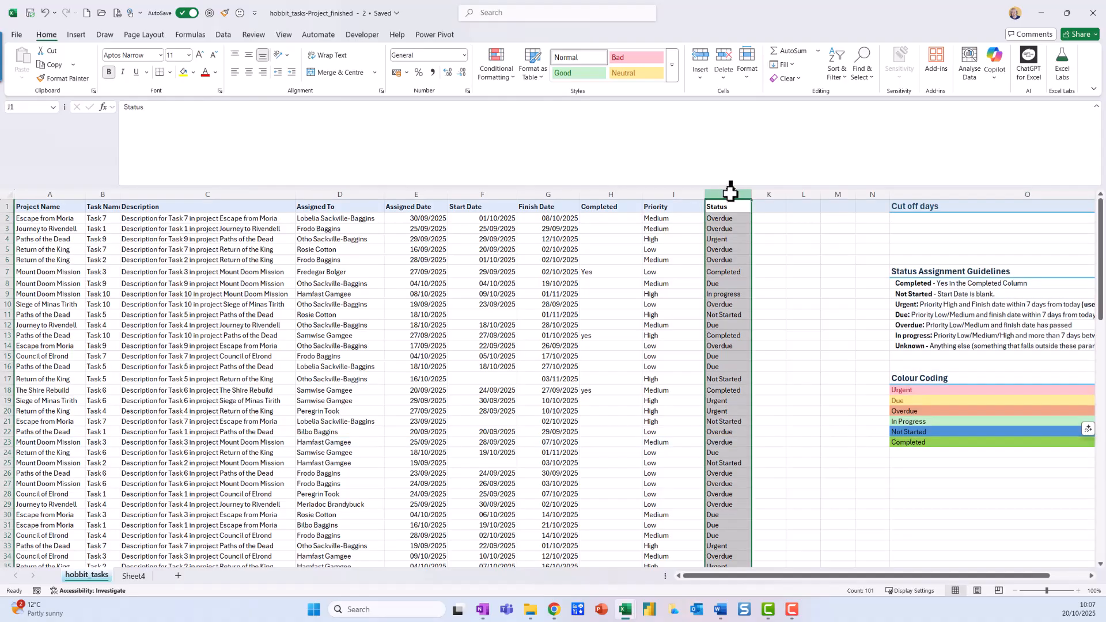
click(484, 74)
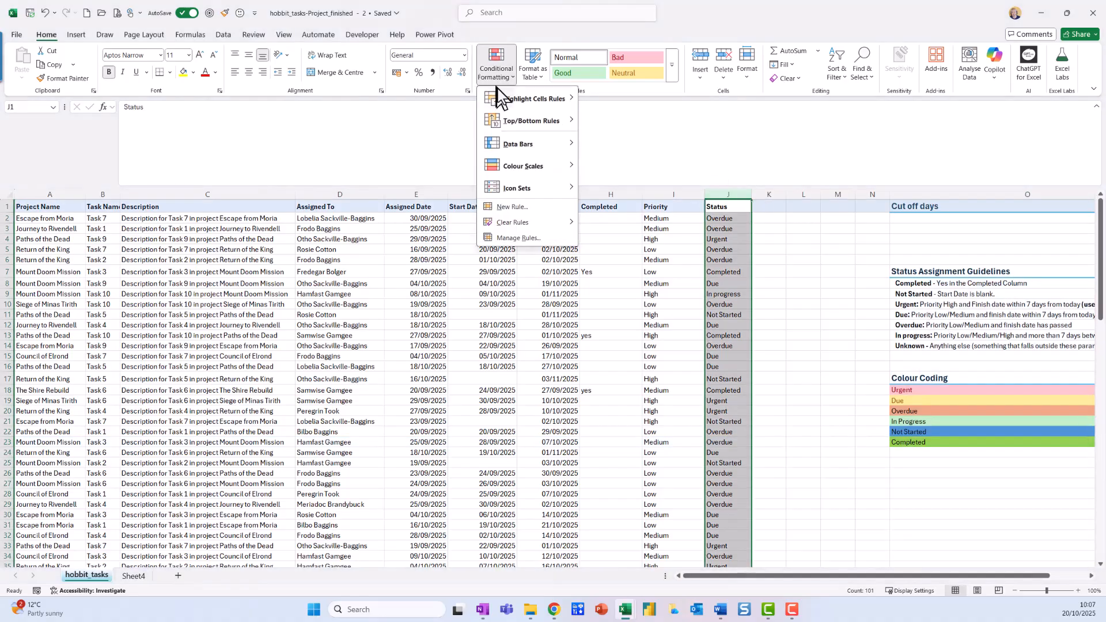
mouse_move(527, 99)
click(617, 164)
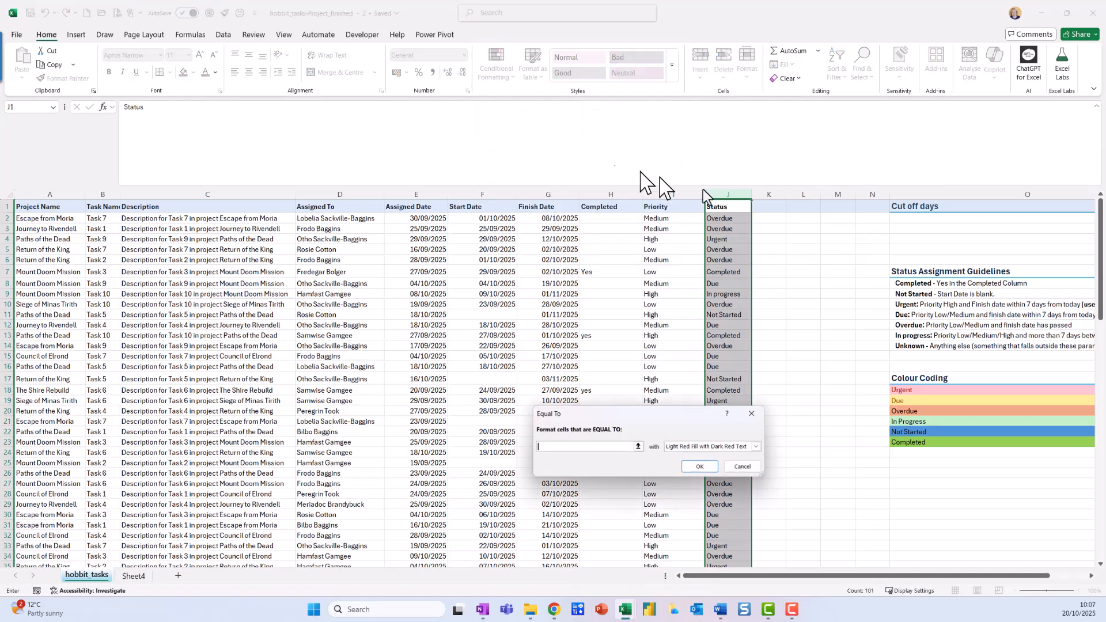
click(916, 390)
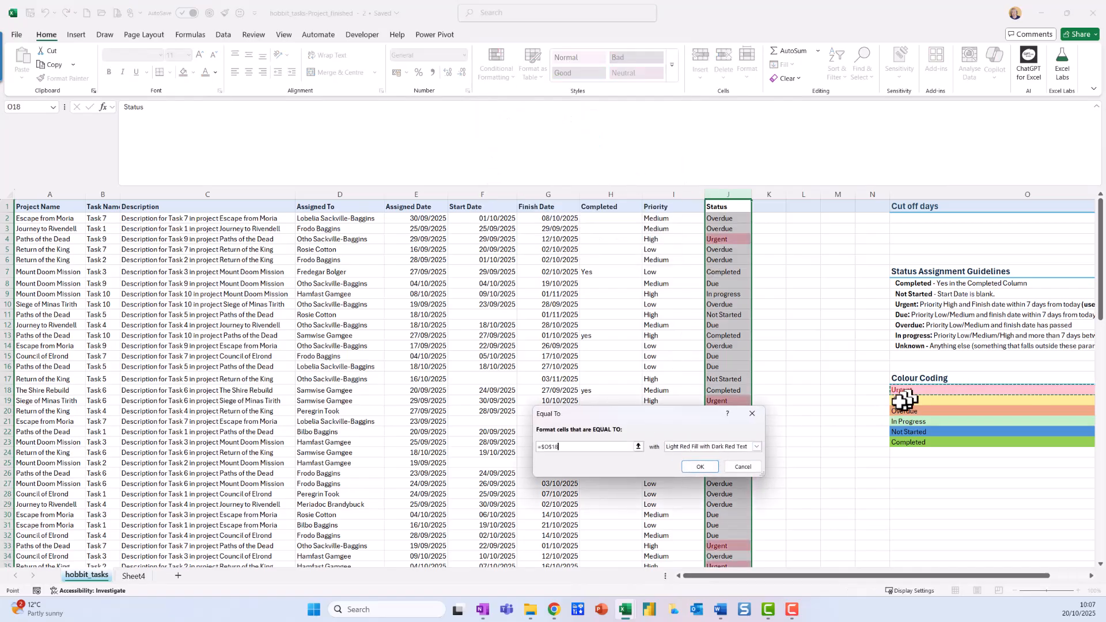
click(694, 467)
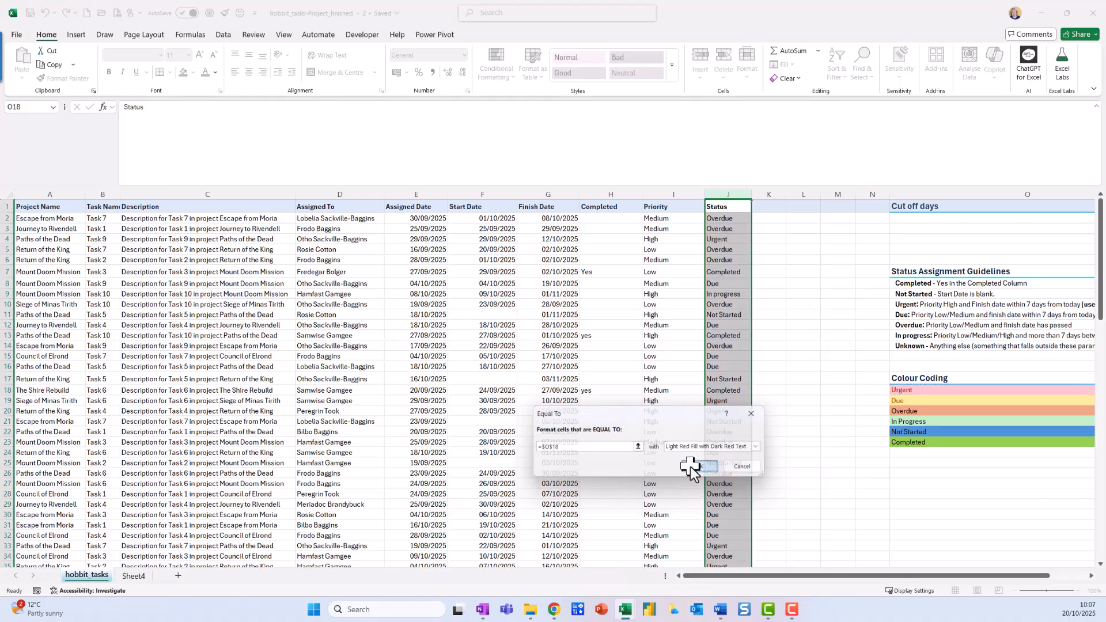
Step: Highlight Status column cells equal to $O$19 (Due) with Yellow Fill with Dark Yellow Text
click(494, 80)
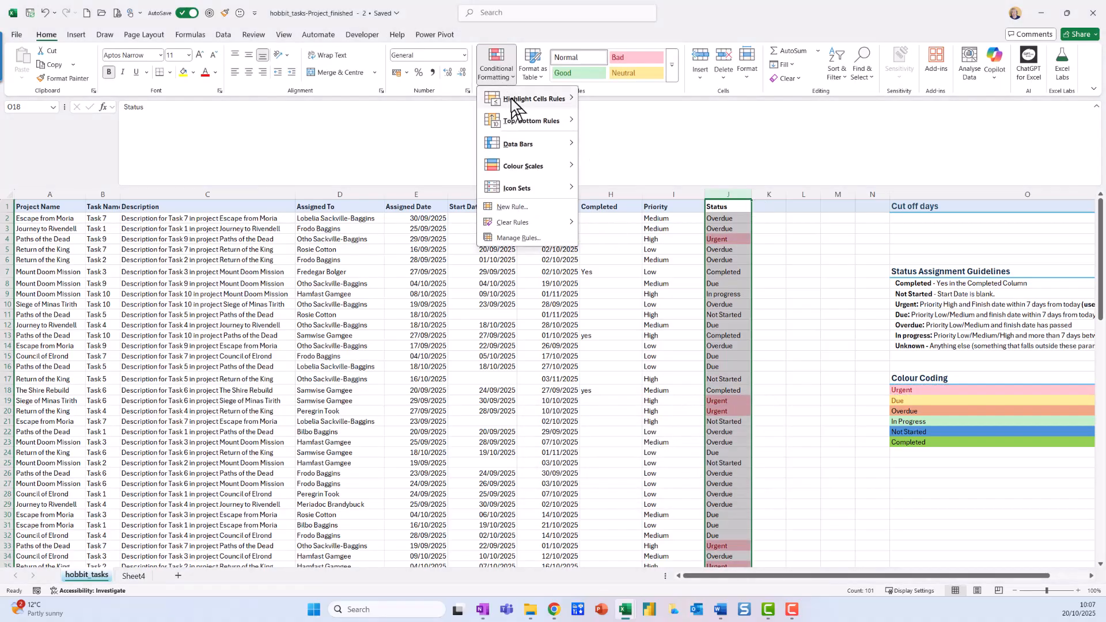
mouse_move(511, 99)
click(634, 165)
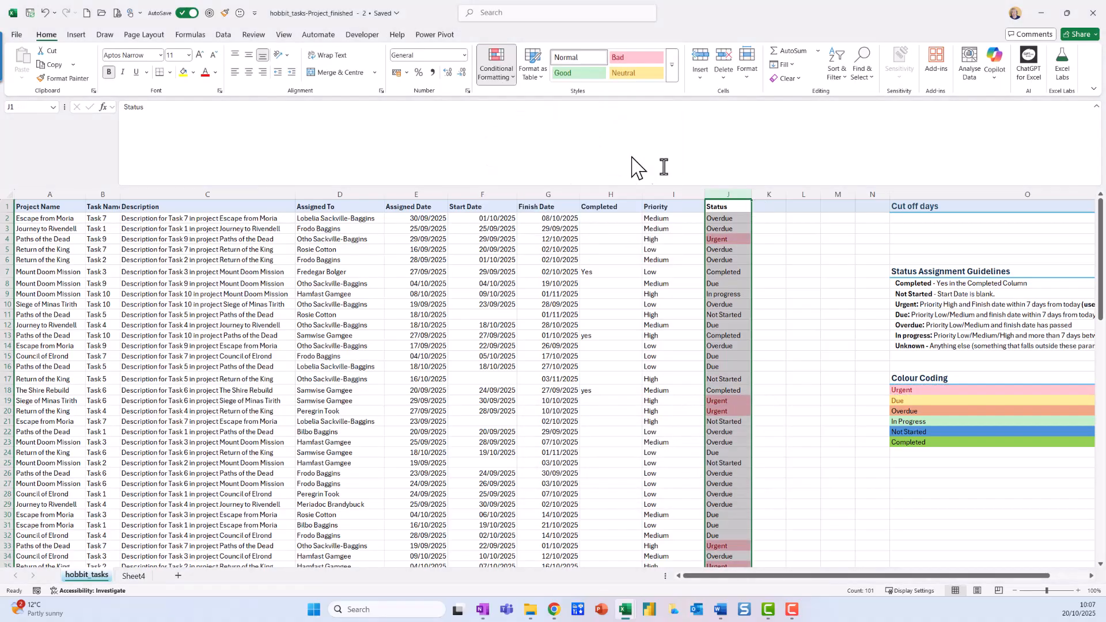
click(914, 402)
click(757, 447)
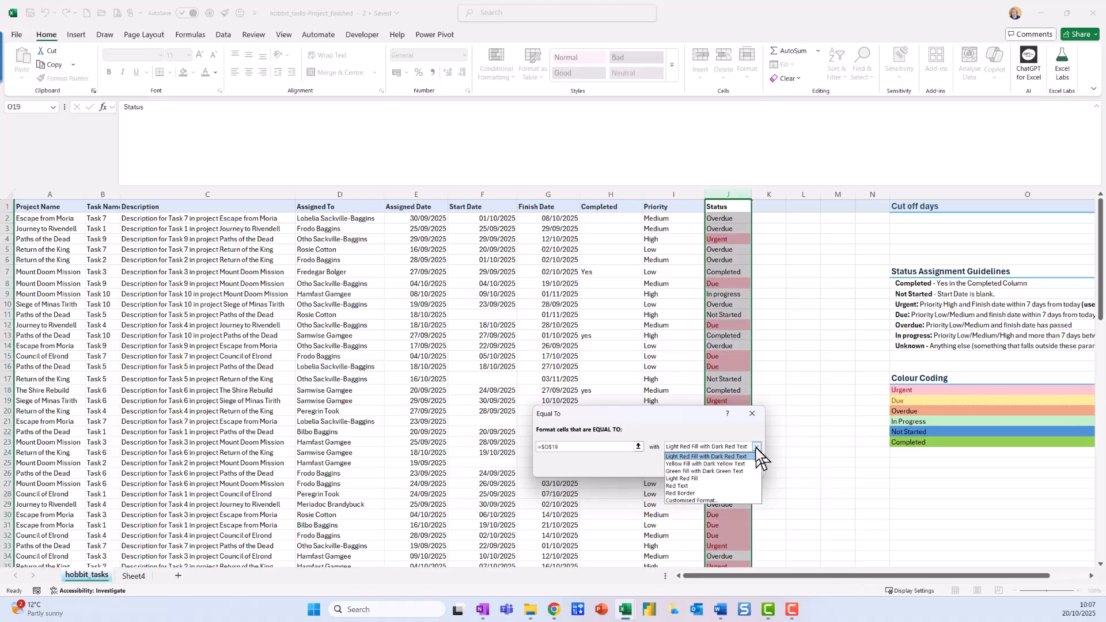
click(724, 500)
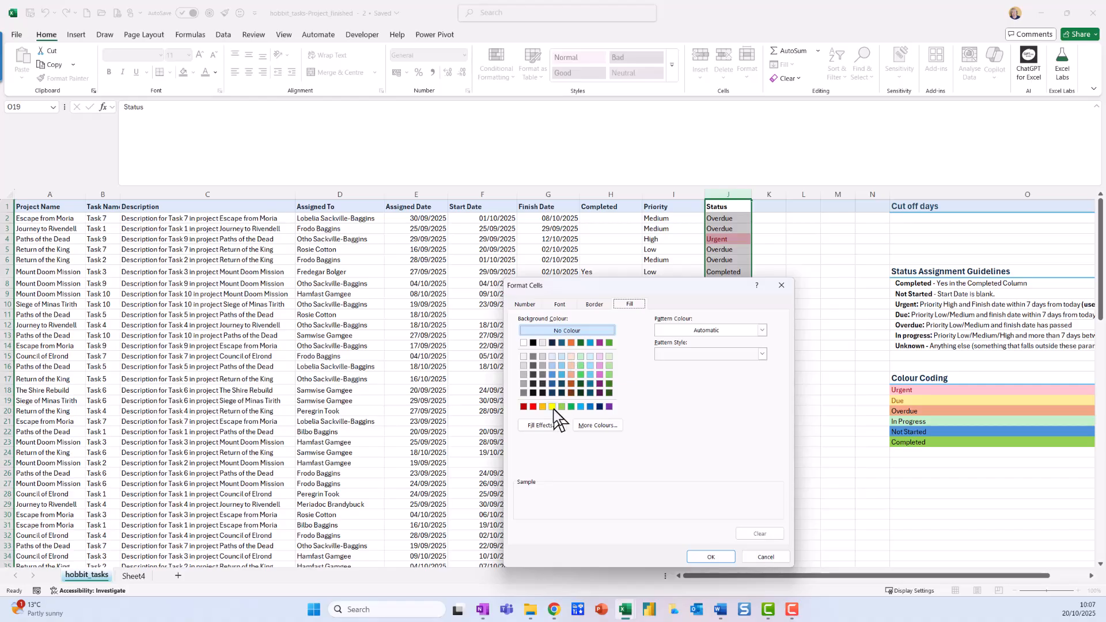
click(765, 556)
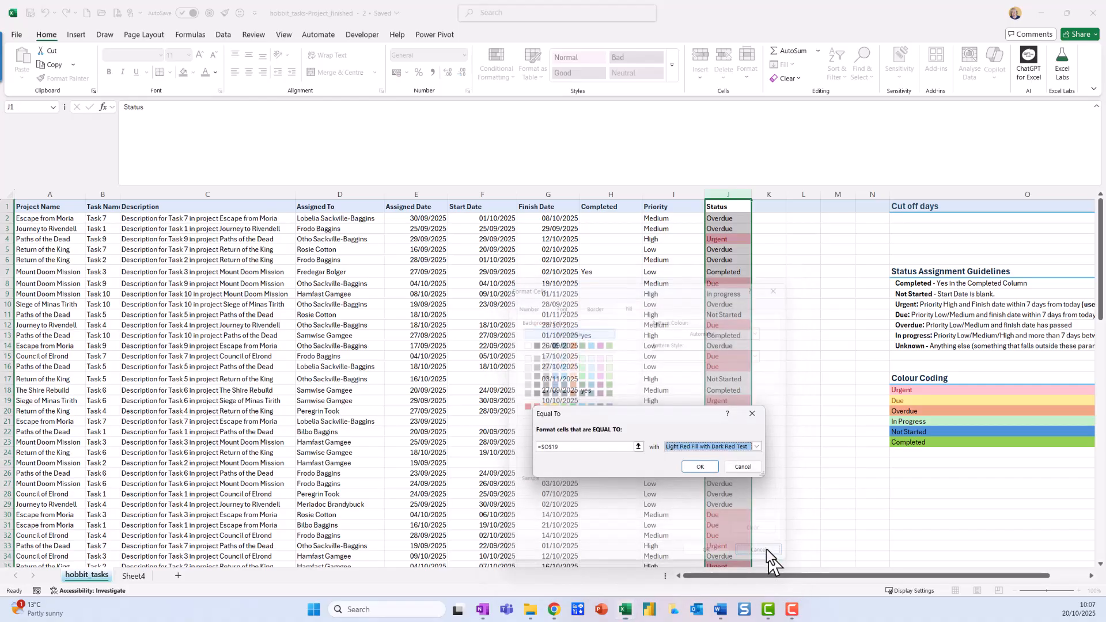
click(756, 447)
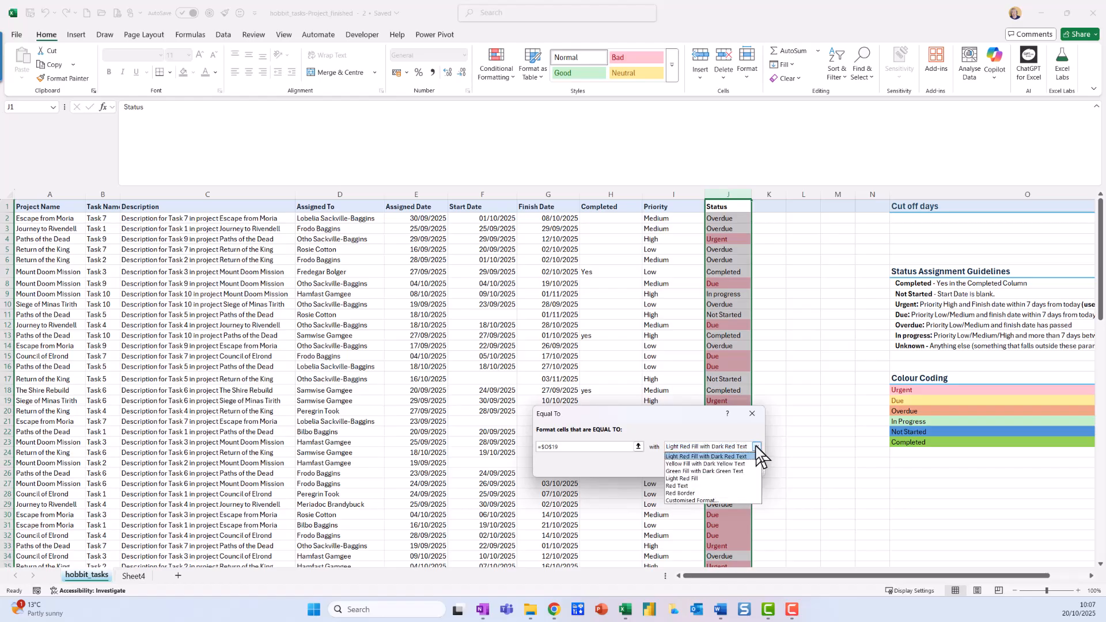
click(731, 461)
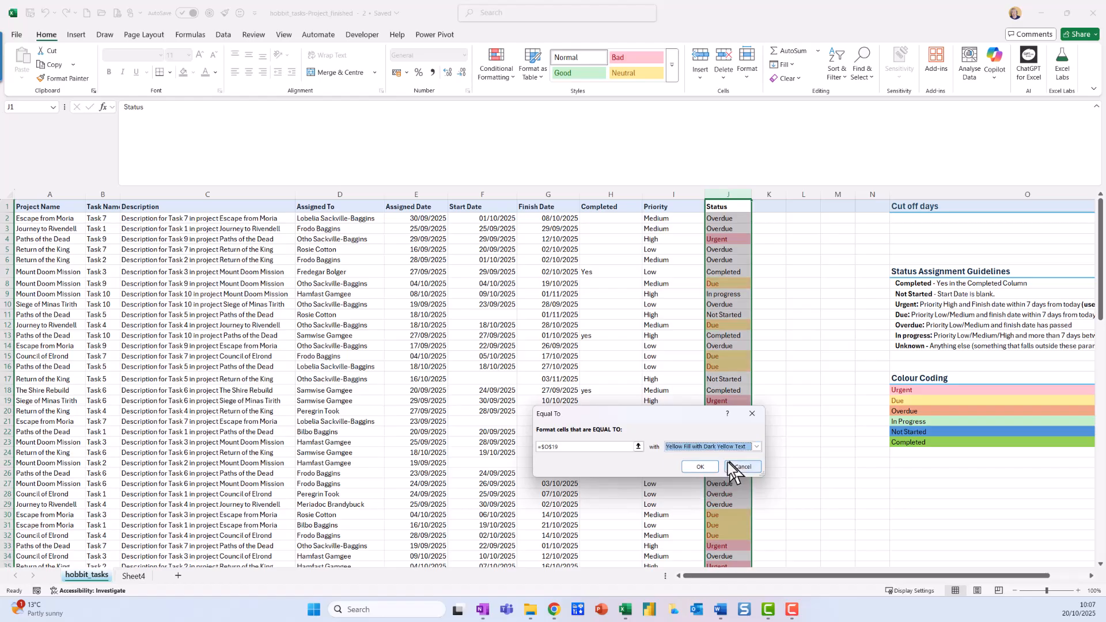
click(699, 467)
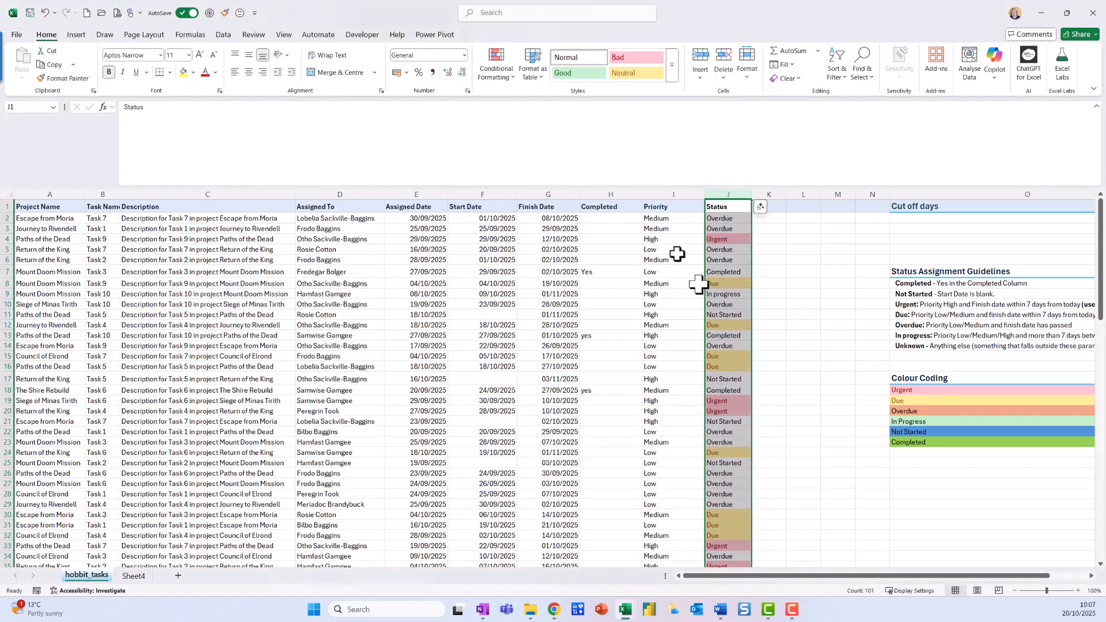
Step: Start an Equal To highlight rule on the Status column for Overdue, referencing $O$20
click(499, 80)
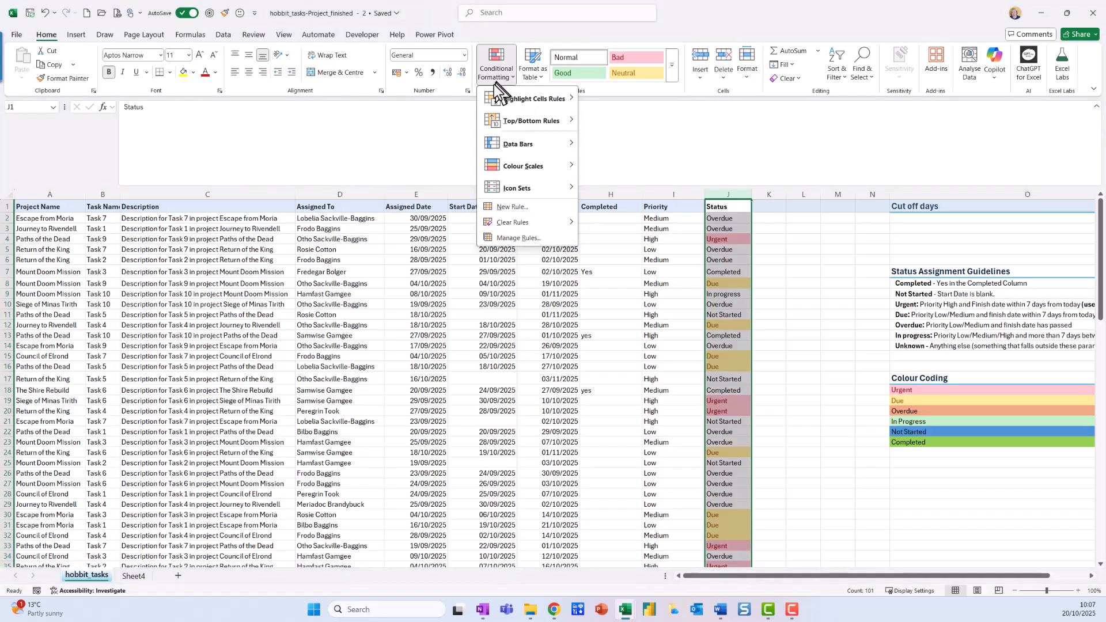
mouse_move(533, 98)
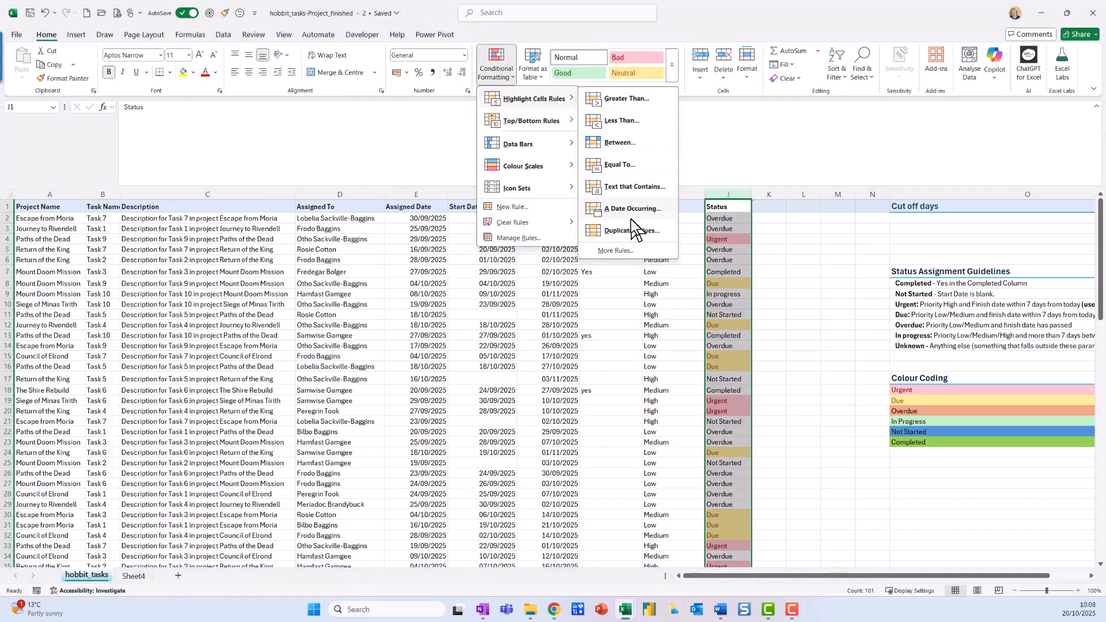
click(637, 166)
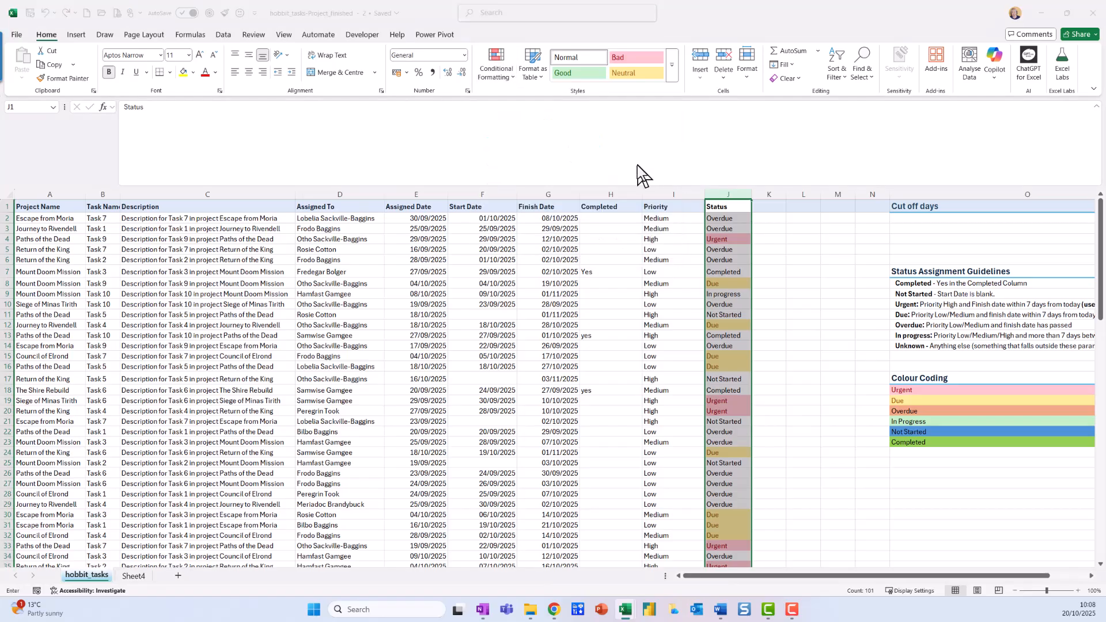
click(934, 411)
Step: Give the Status column's Overdue rule a customised light orange fill matching the Colour Coding key and apply it
click(756, 447)
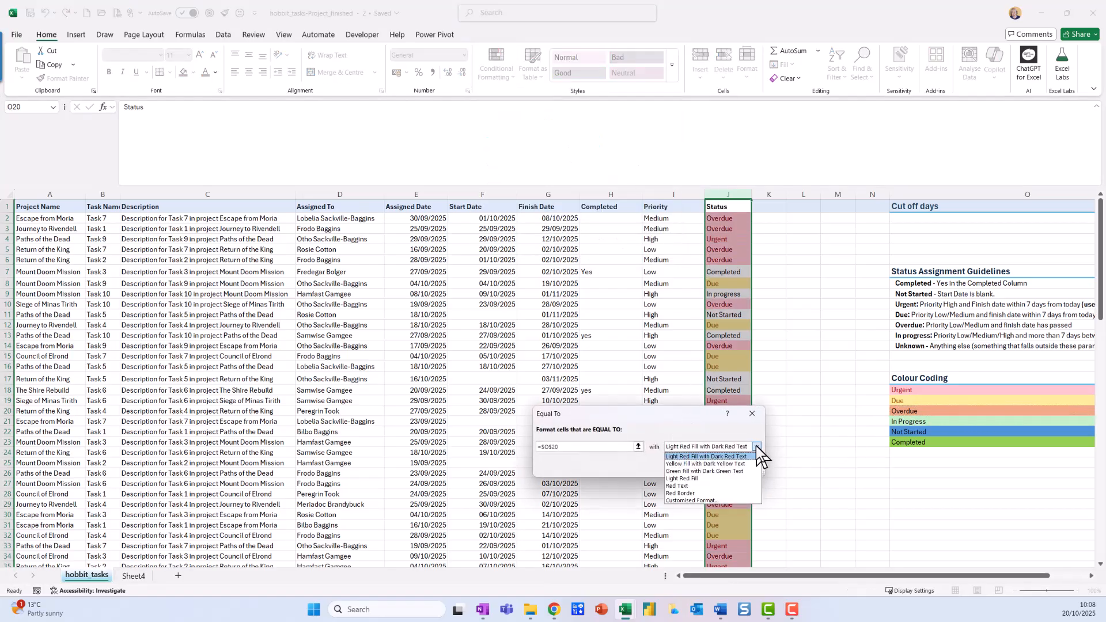
click(722, 499)
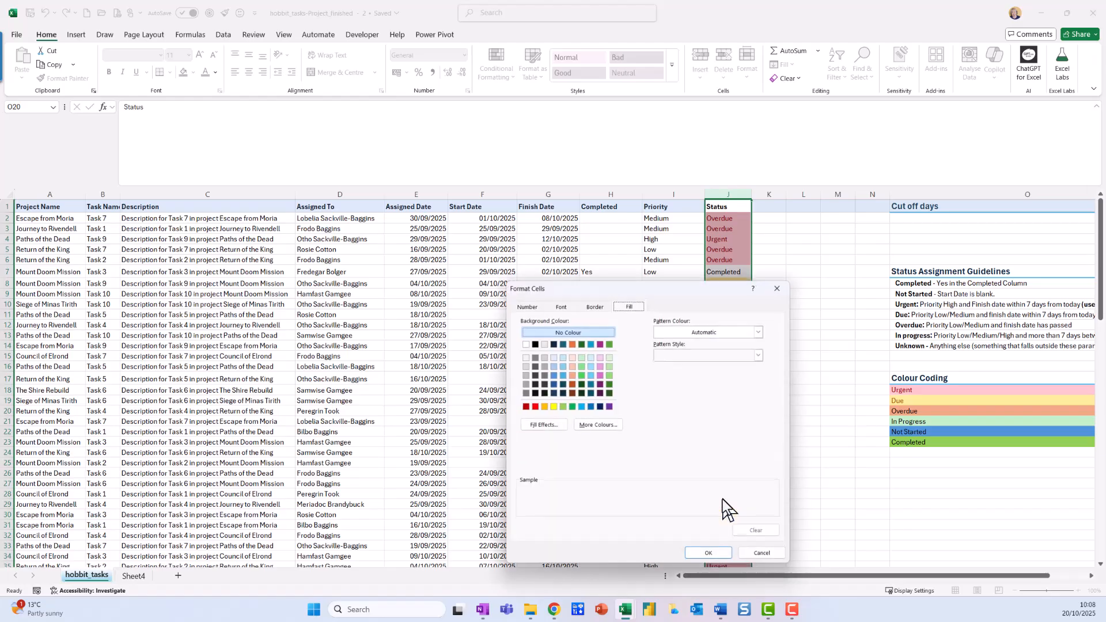
click(543, 407)
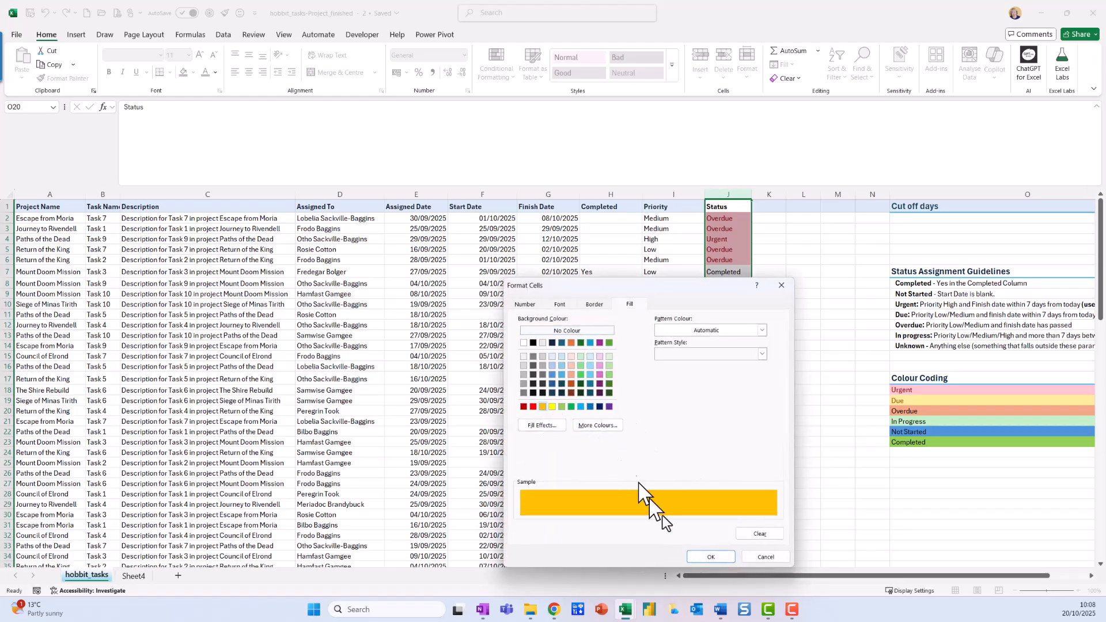
click(569, 346)
click(571, 356)
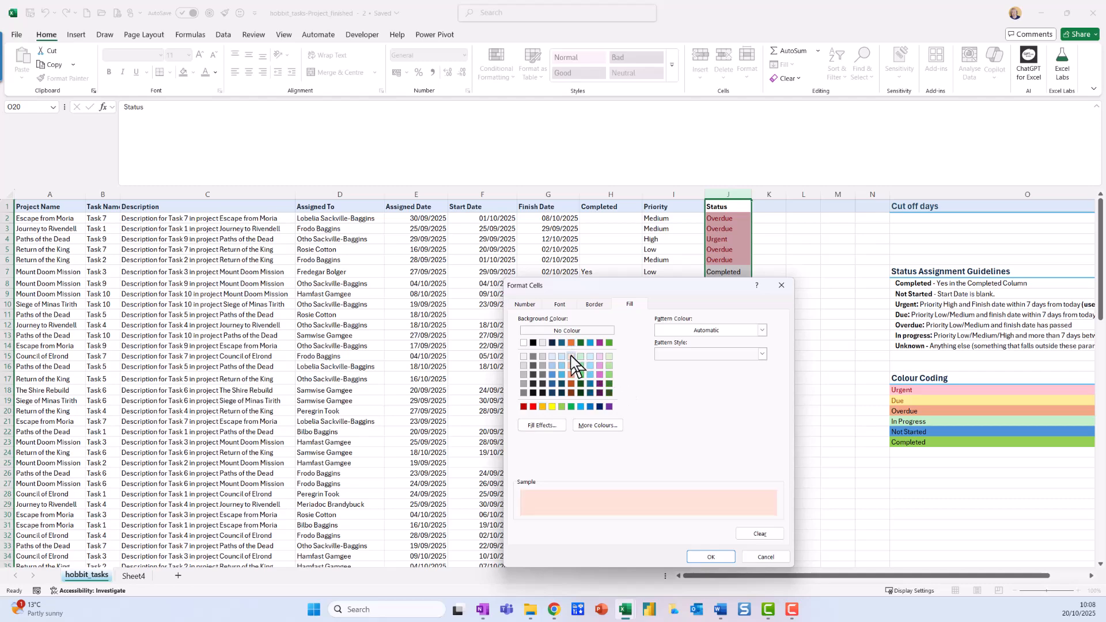
click(572, 368)
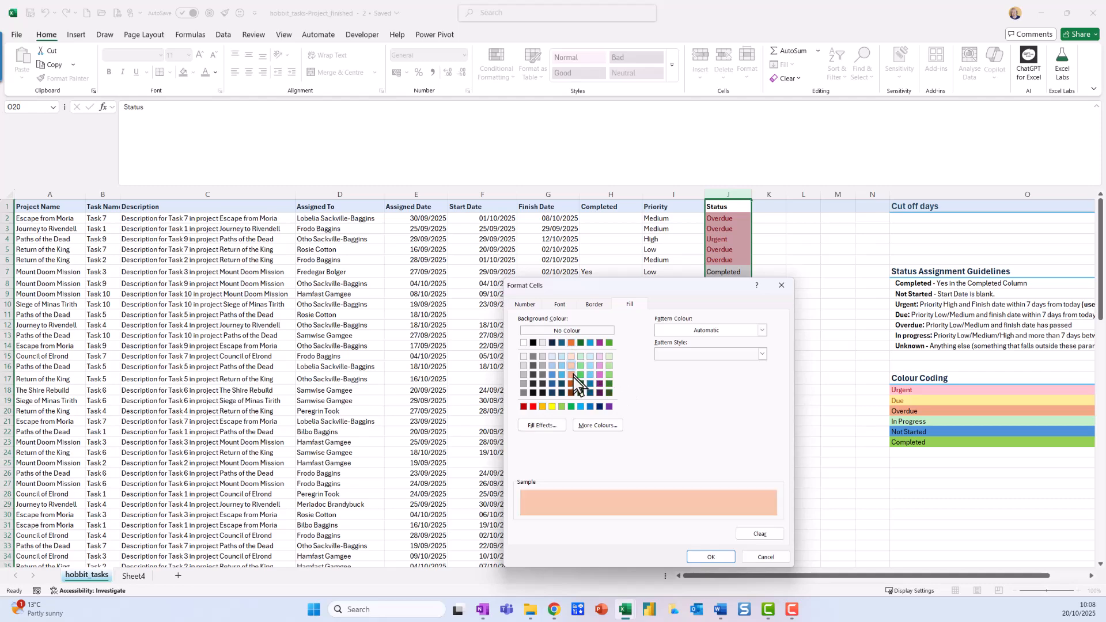
click(568, 373)
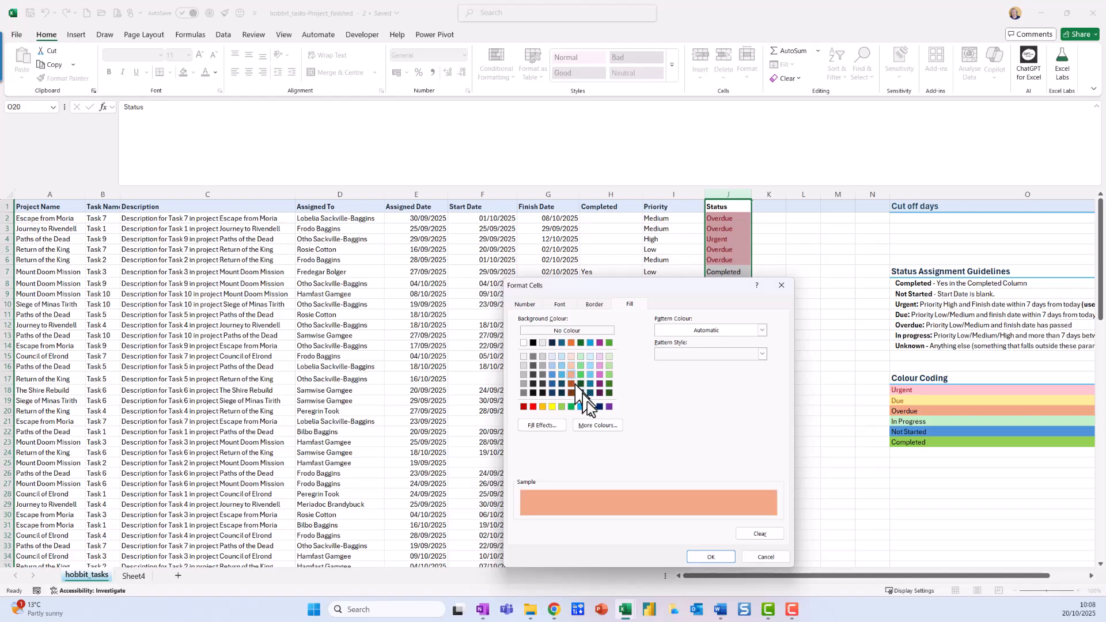
click(712, 557)
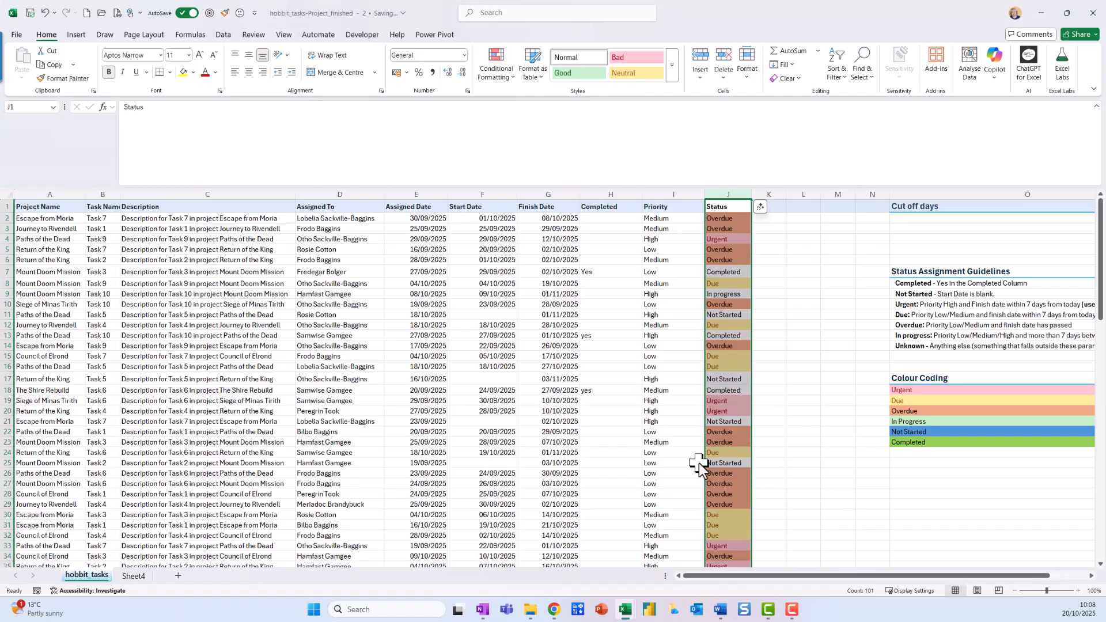
Step: Highlight Status column cells equal to $O$21 (In Progress) with a customised pale blue fill
click(500, 75)
mouse_move(535, 103)
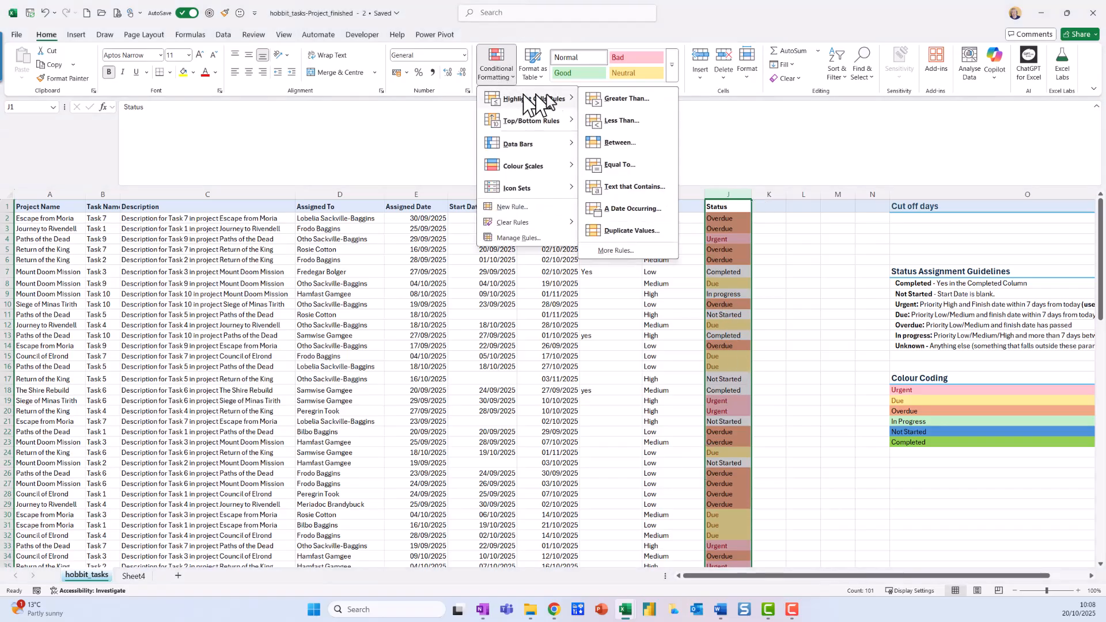
click(637, 166)
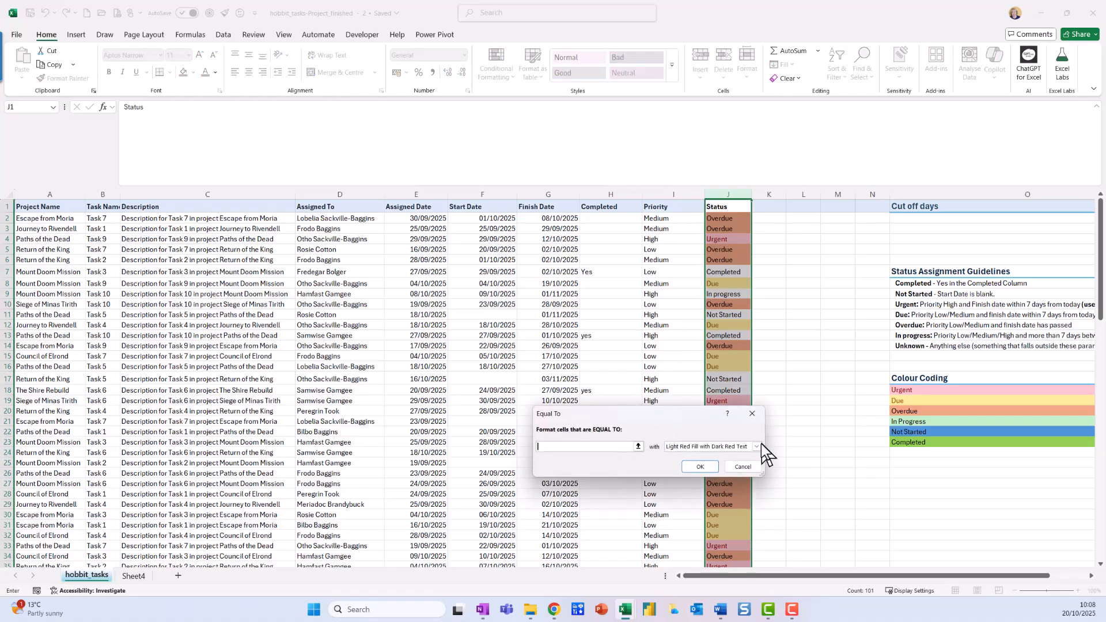
click(921, 422)
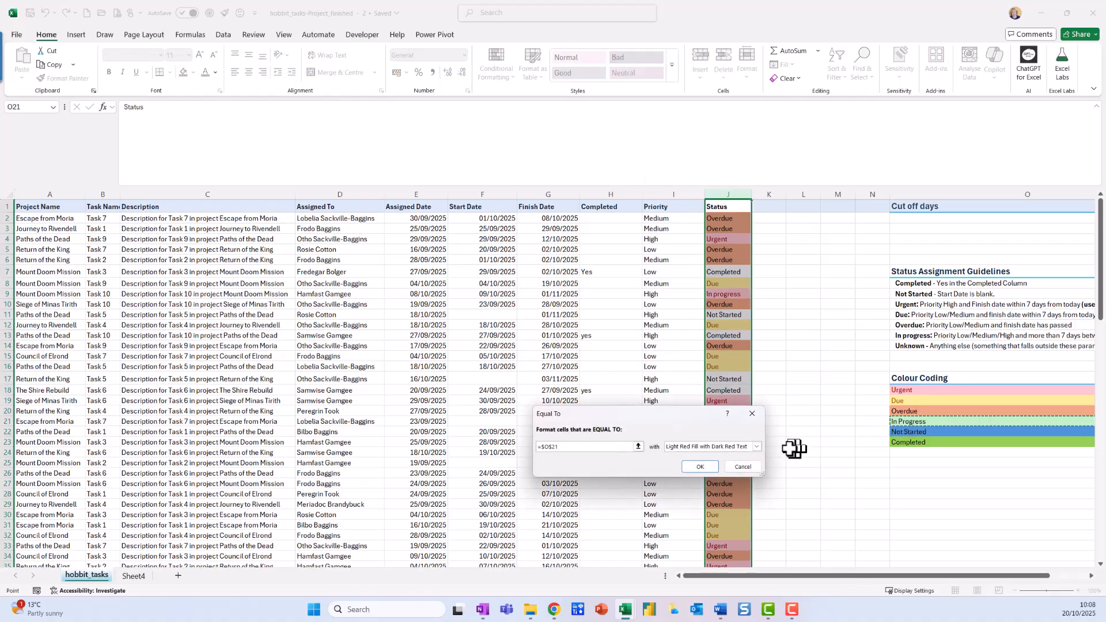
click(756, 447)
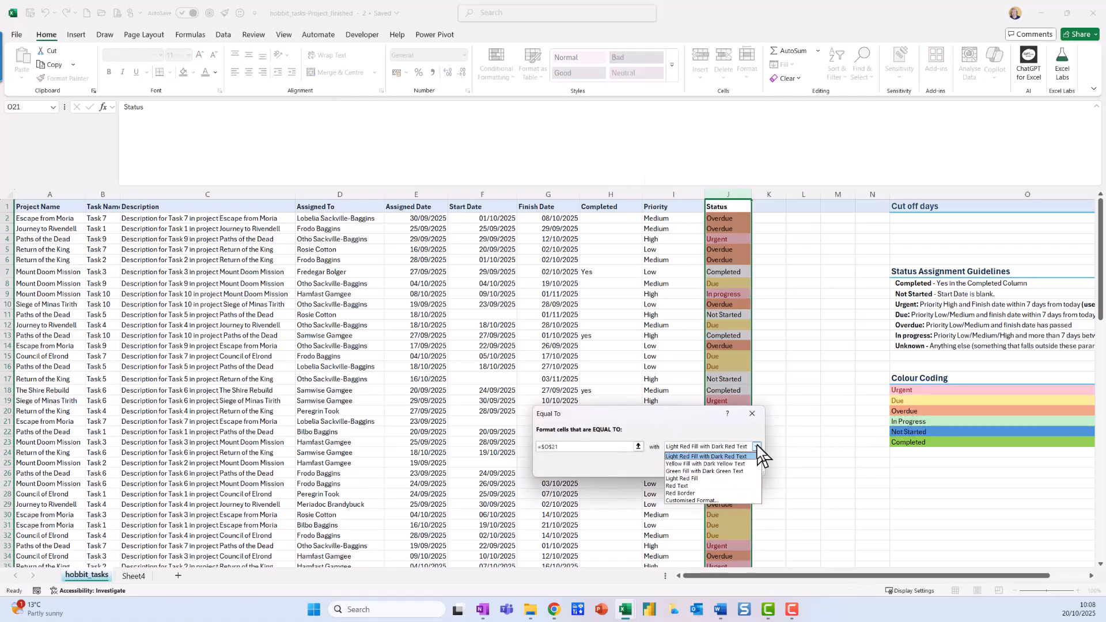
click(688, 500)
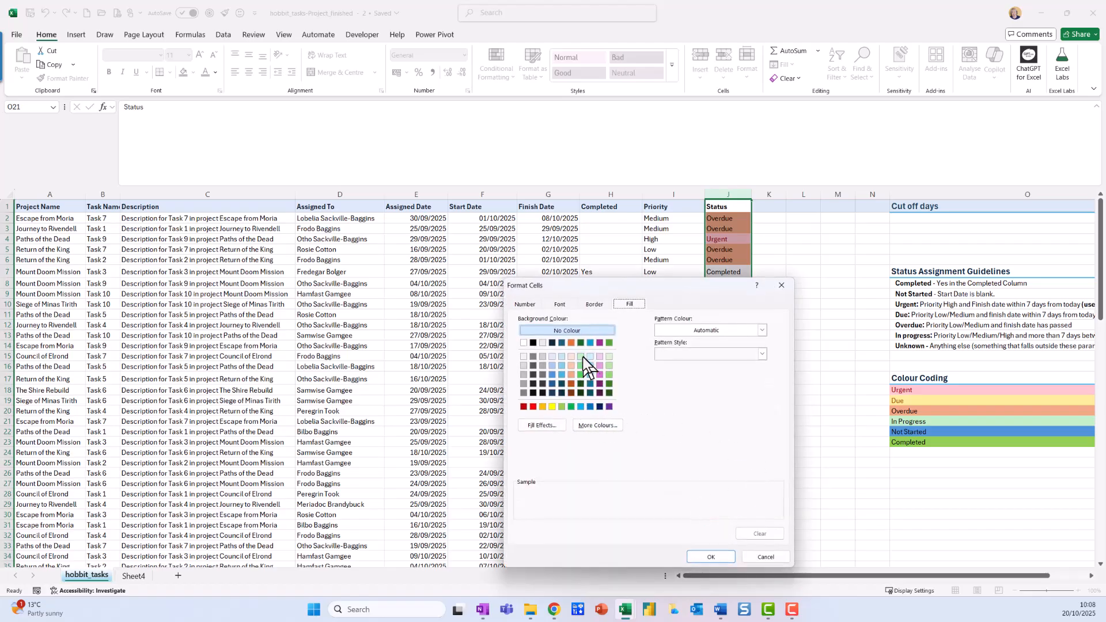
click(563, 357)
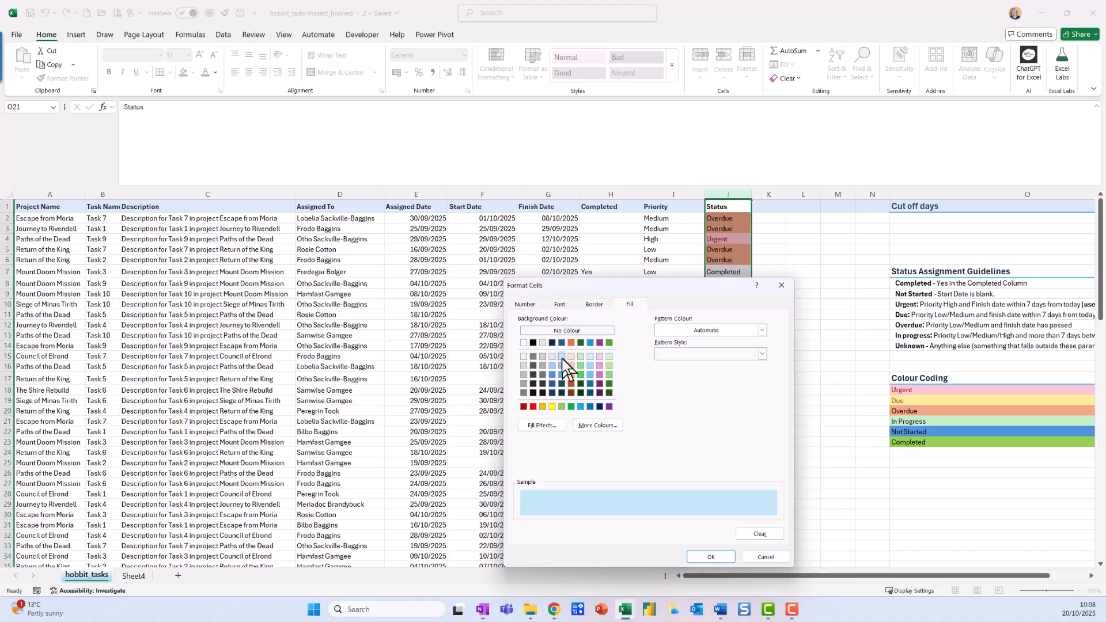
click(724, 555)
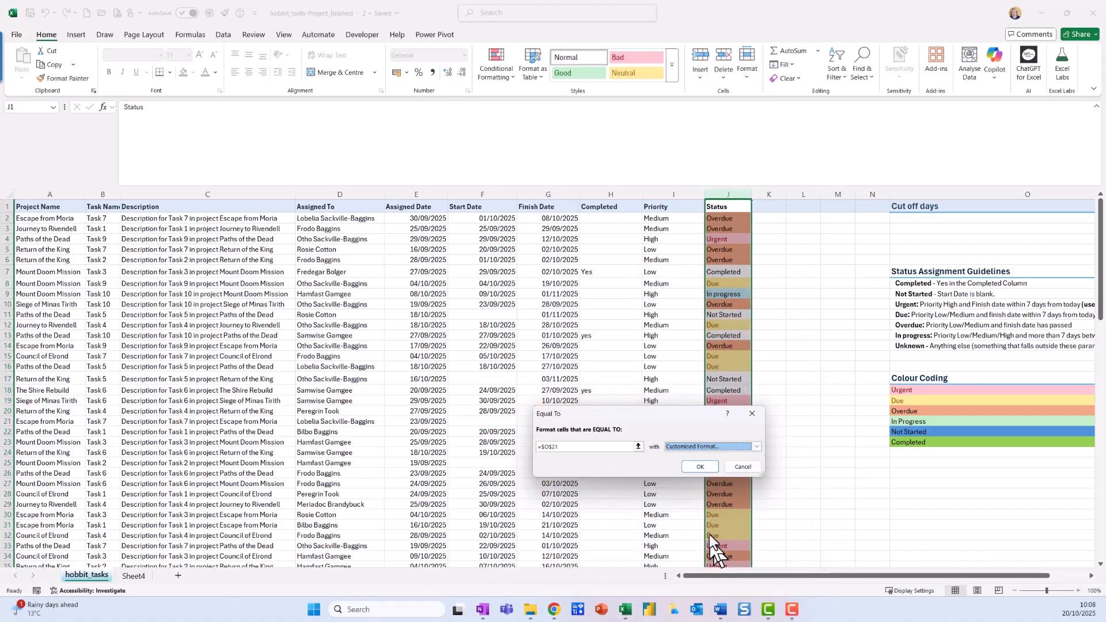
click(701, 467)
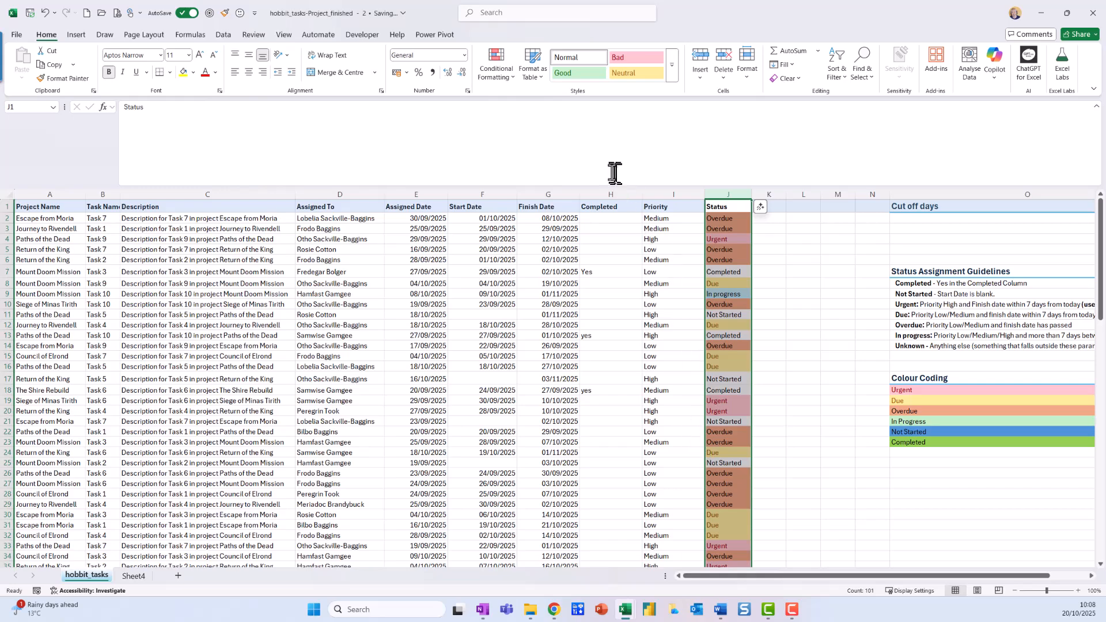
Step: Highlight Status column cells equal to $O$22 (Not Started) with a customised bright blue fill
click(508, 80)
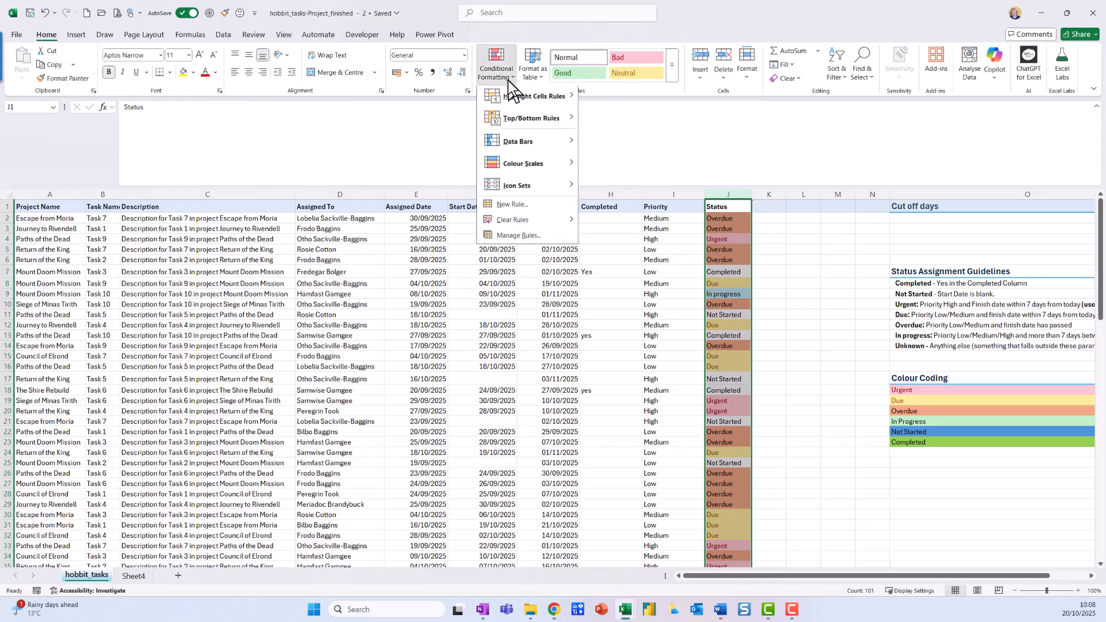
mouse_move(528, 99)
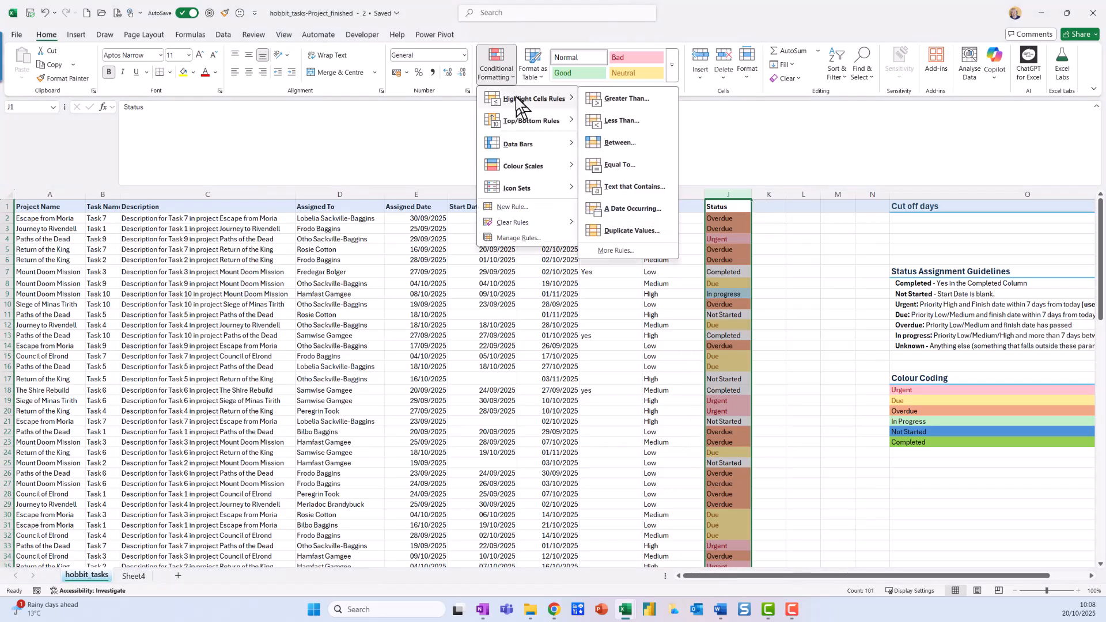
click(632, 163)
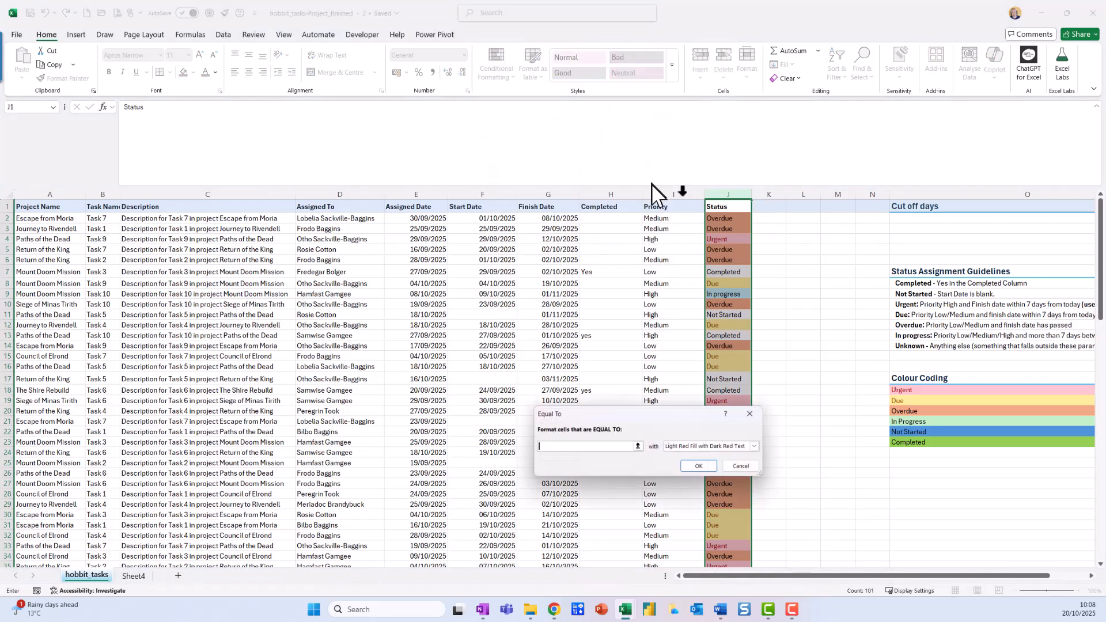
click(916, 432)
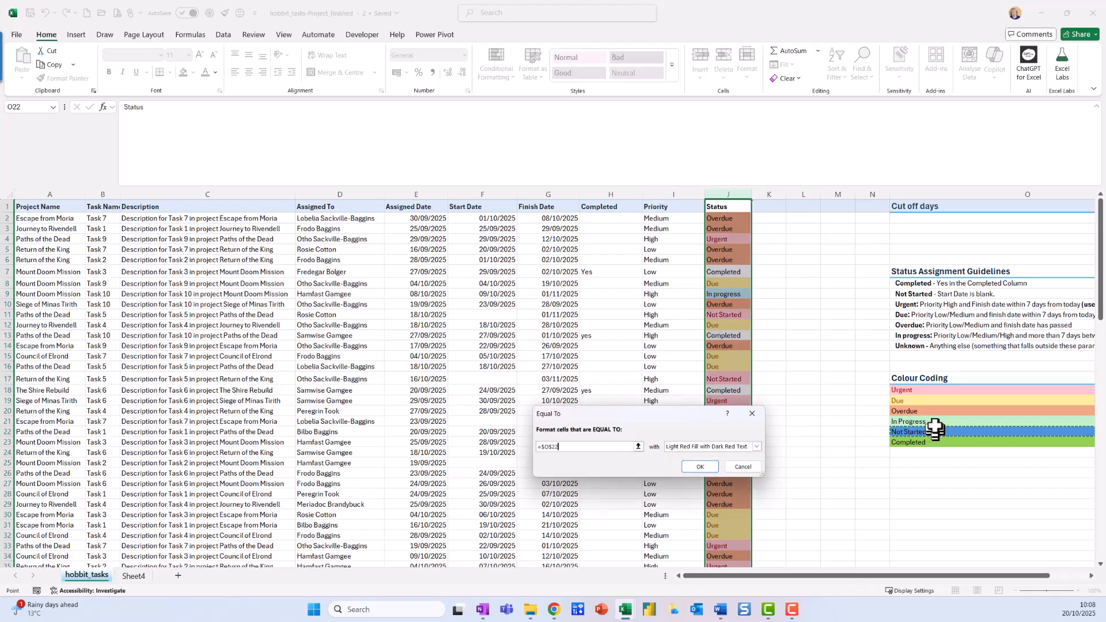
click(756, 446)
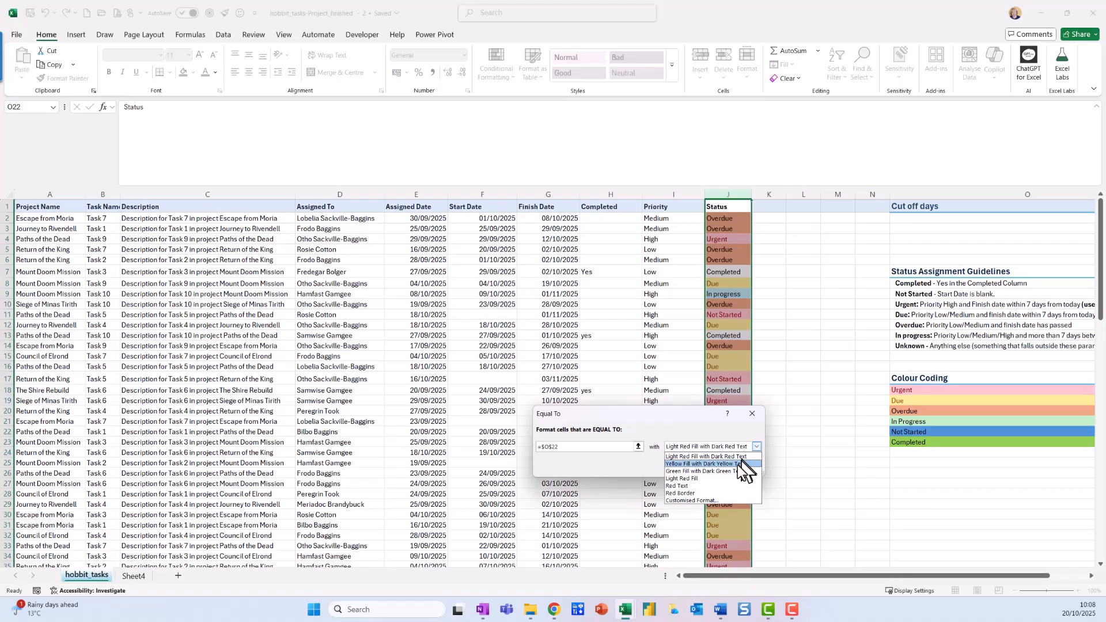
click(725, 500)
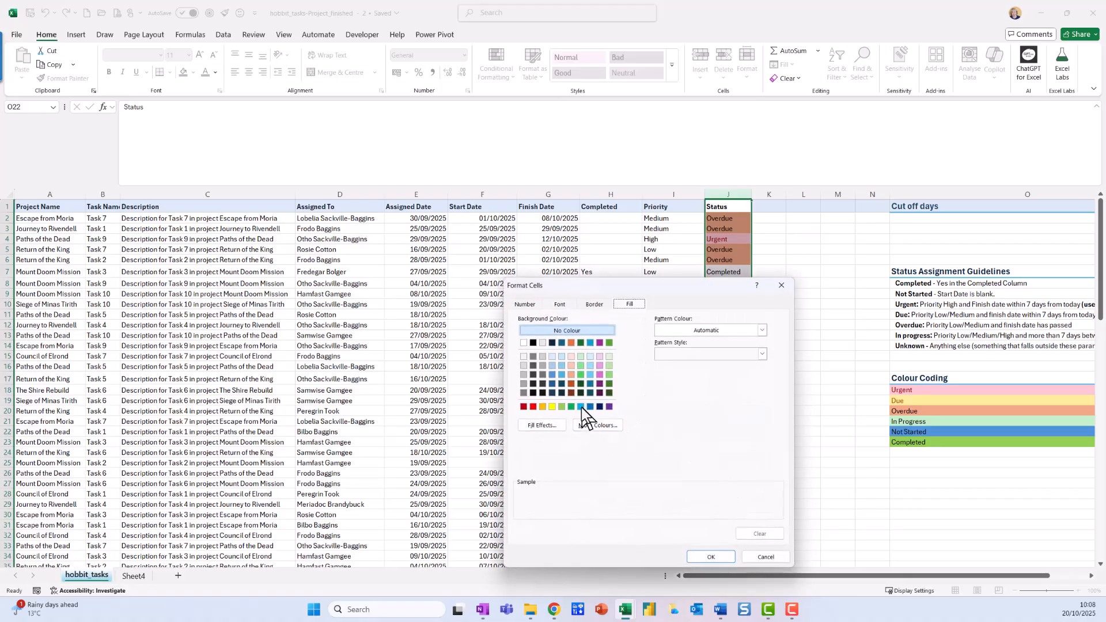
click(591, 384)
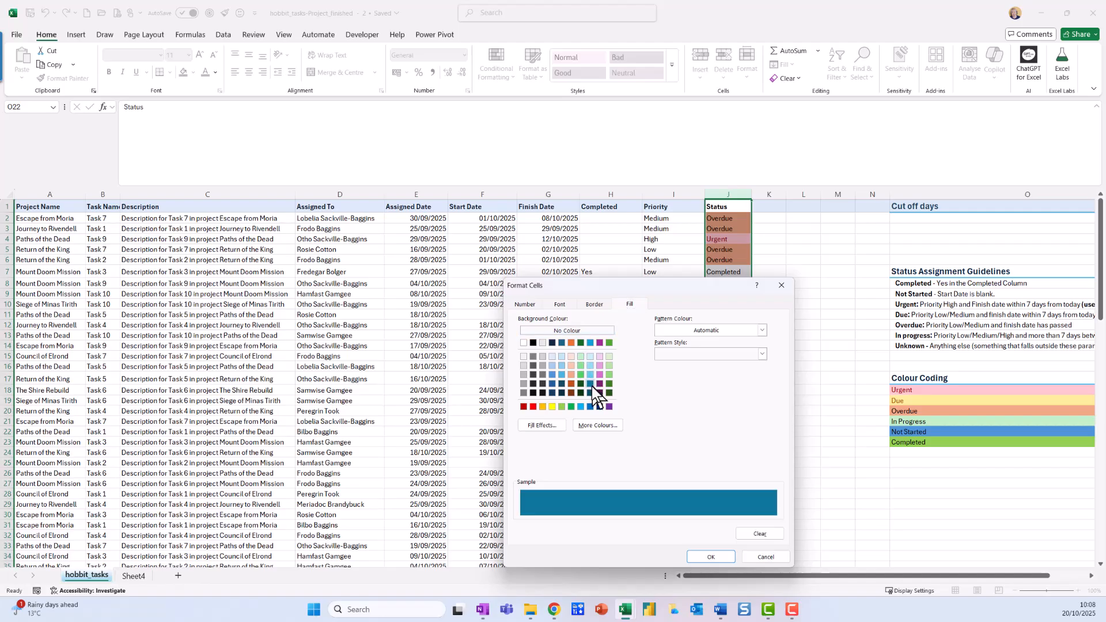
click(592, 375)
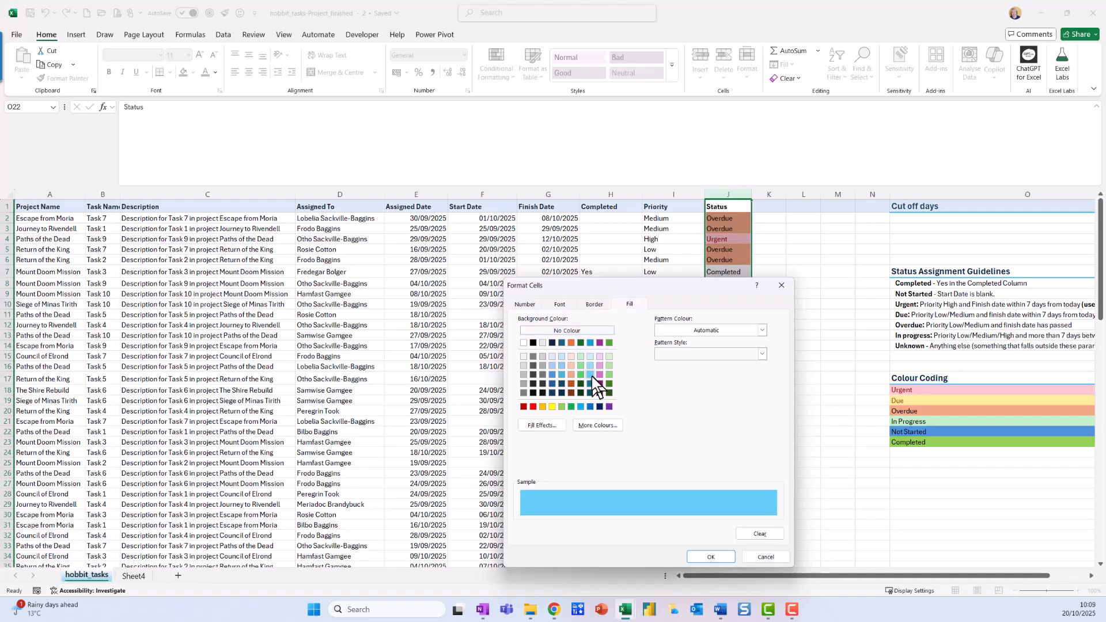
click(582, 407)
click(695, 557)
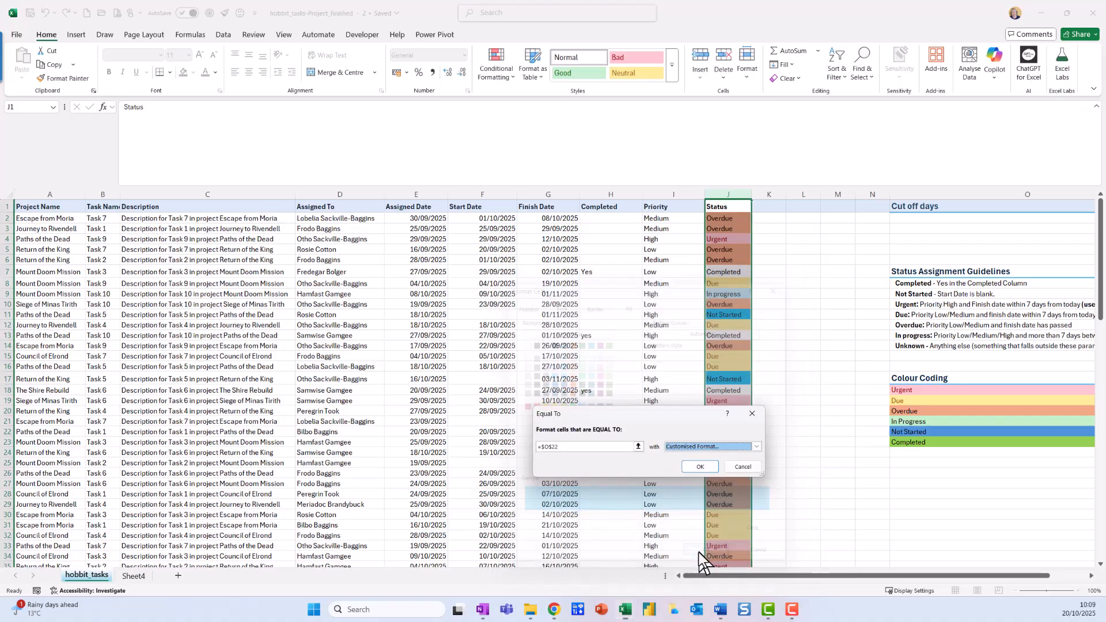
click(694, 464)
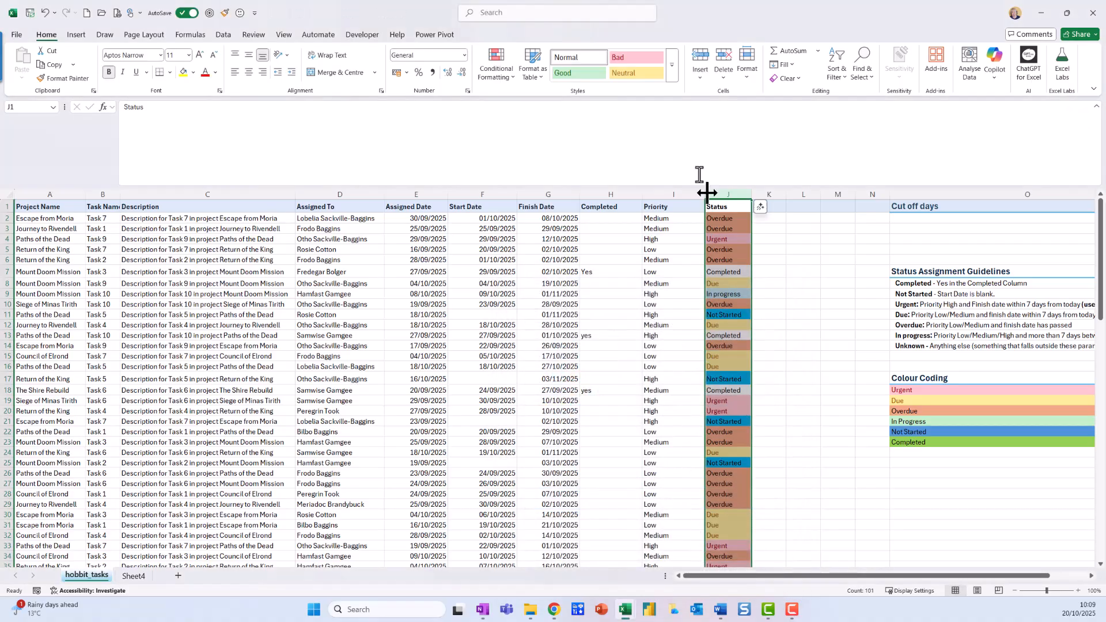
Step: Start another Equal To highlight rule on the Status column and give it a customised light green fill
click(514, 78)
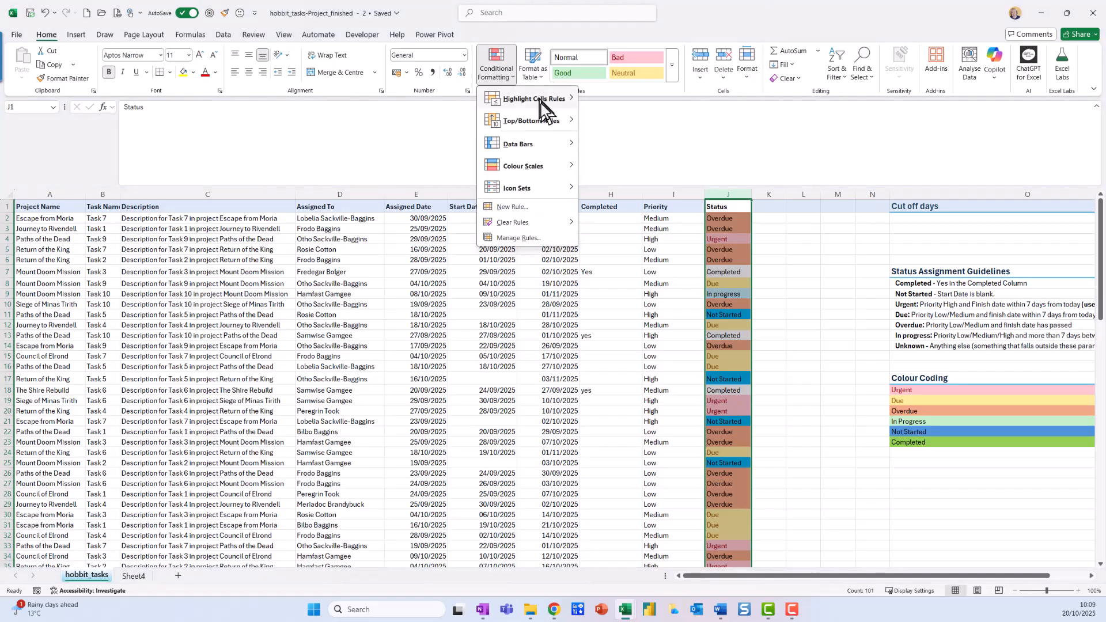
mouse_move(541, 102)
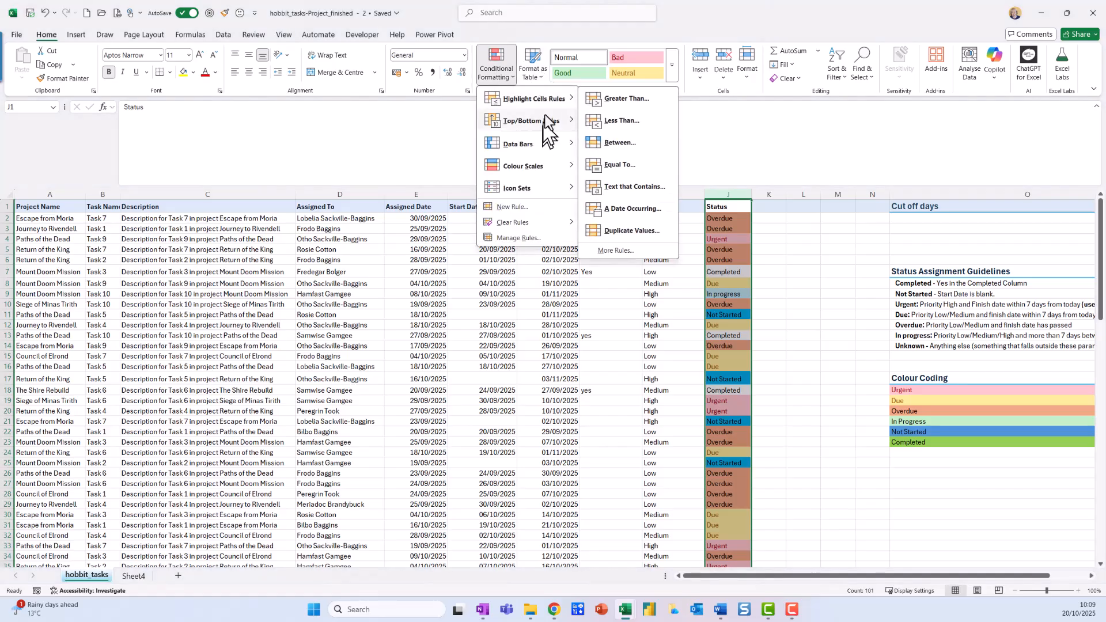
click(646, 167)
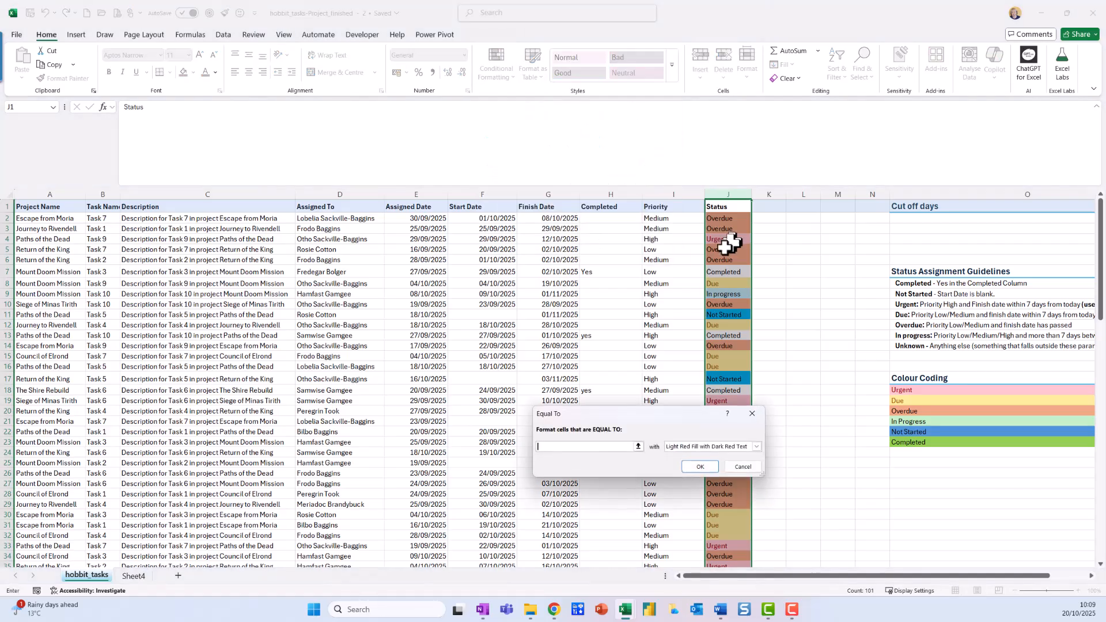
click(757, 446)
click(728, 500)
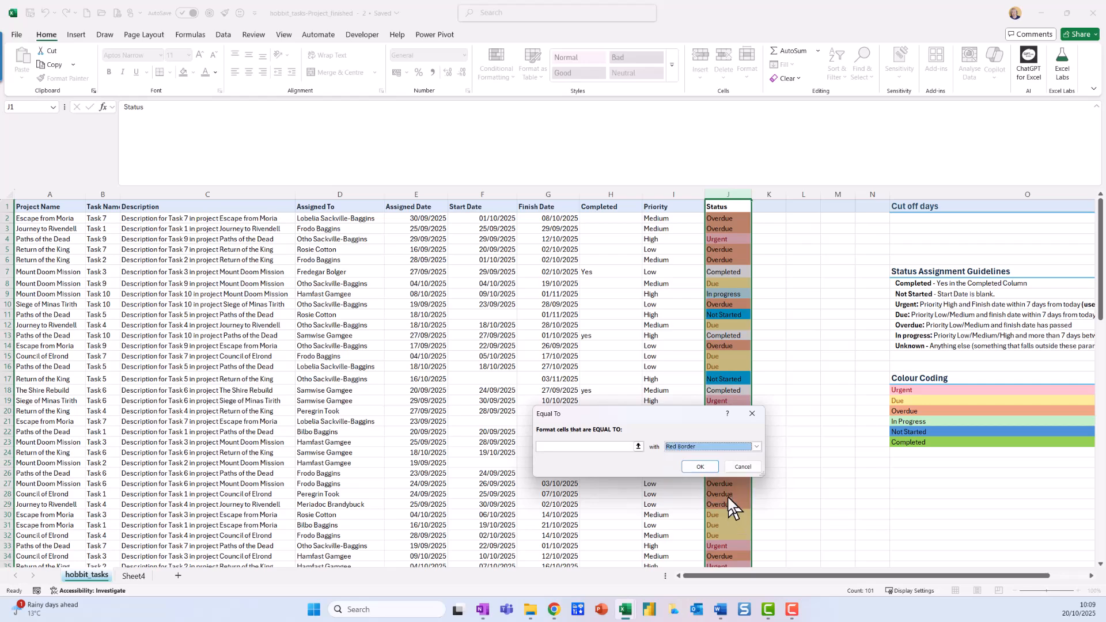
click(756, 447)
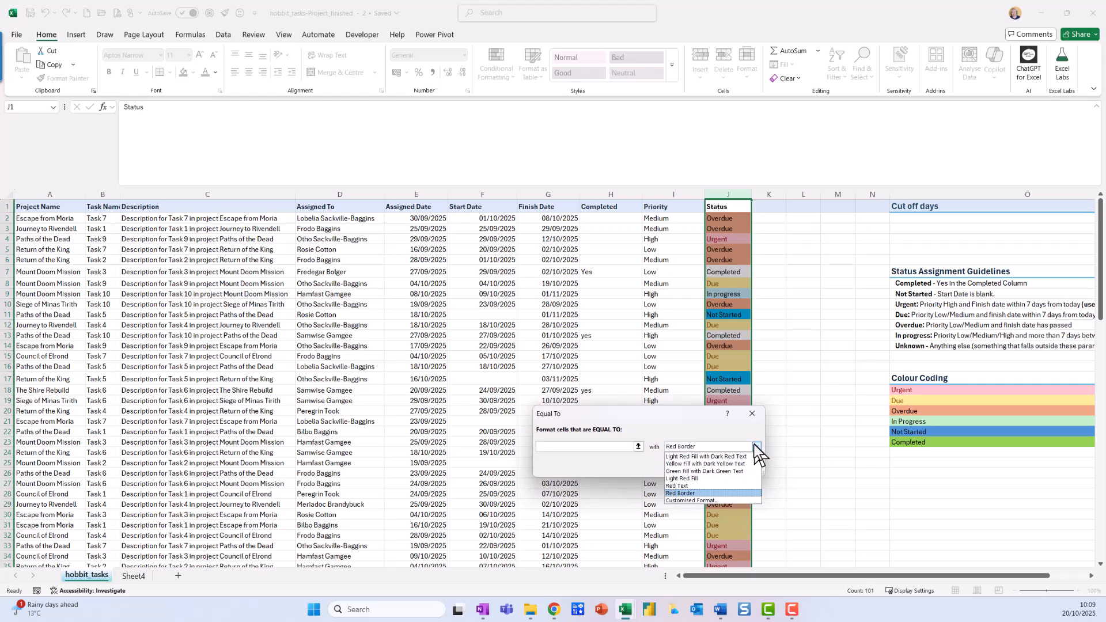
click(704, 499)
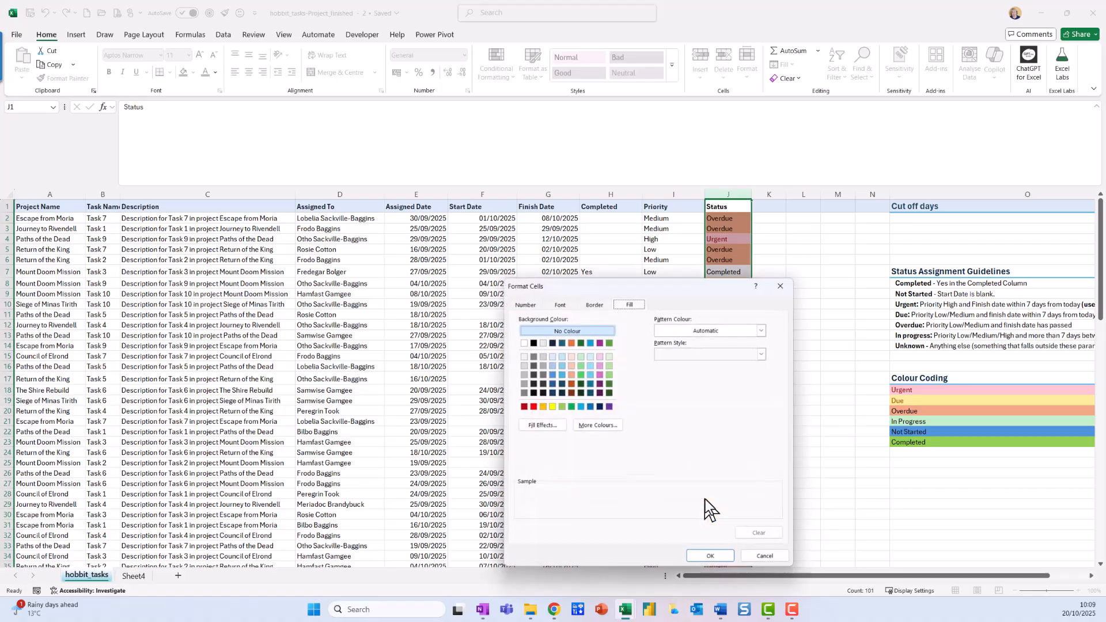
click(562, 407)
click(711, 557)
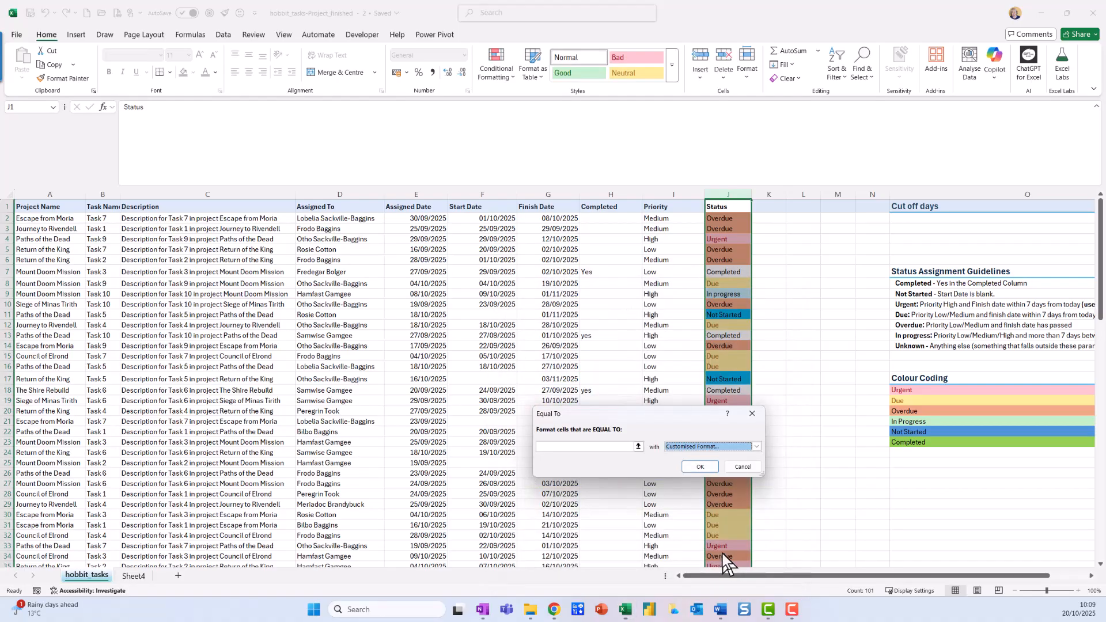
Step: Reference the Completed entry in the Colour Coding key ($O$23) as the green rule's comparison value and apply the rule
click(699, 467)
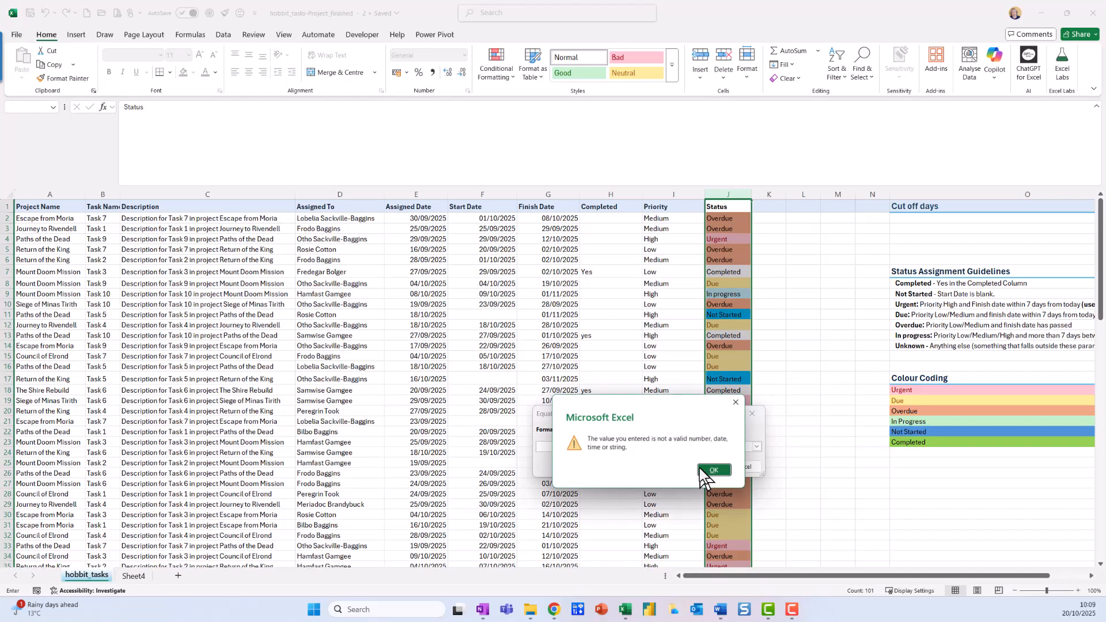
click(714, 470)
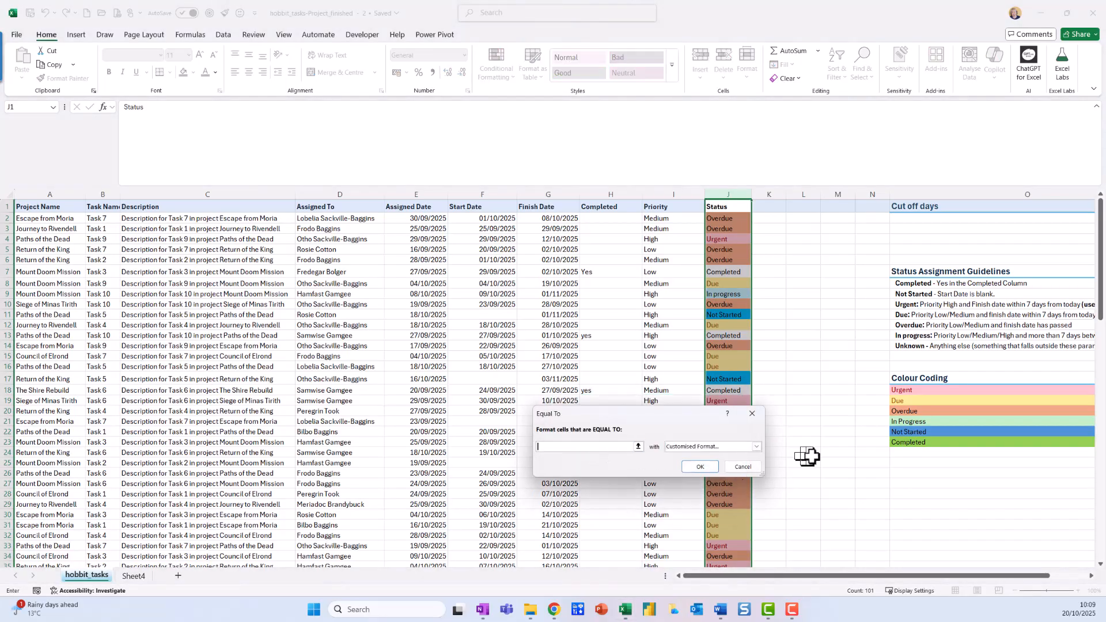
click(929, 443)
click(699, 467)
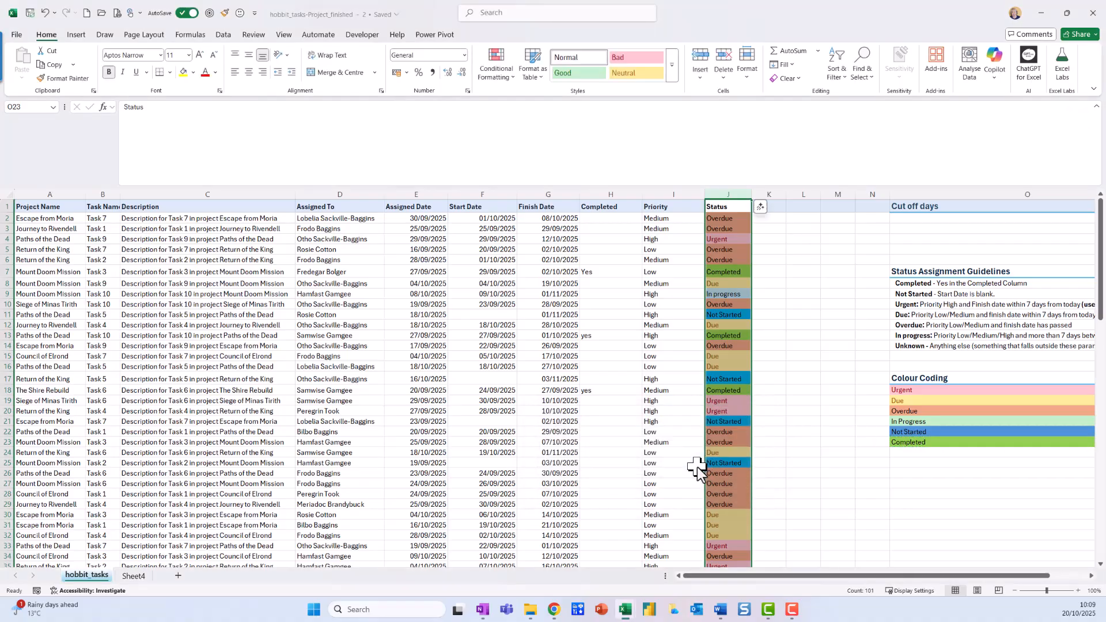
scroll(725, 408, down, 6)
scroll(720, 412, down, 6)
scroll(708, 390, up, 12)
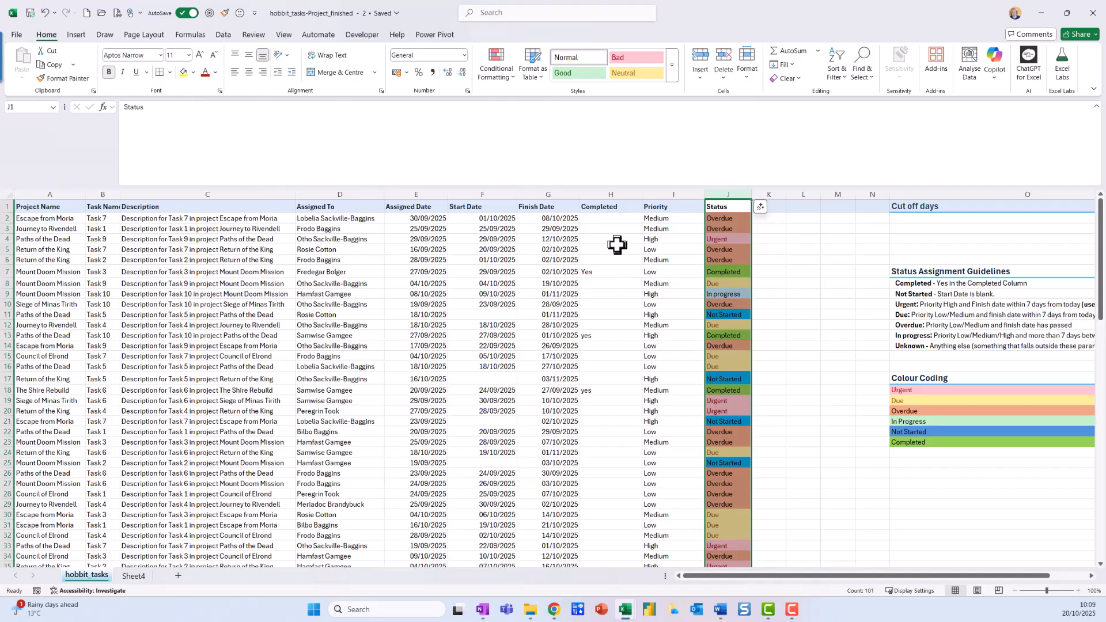